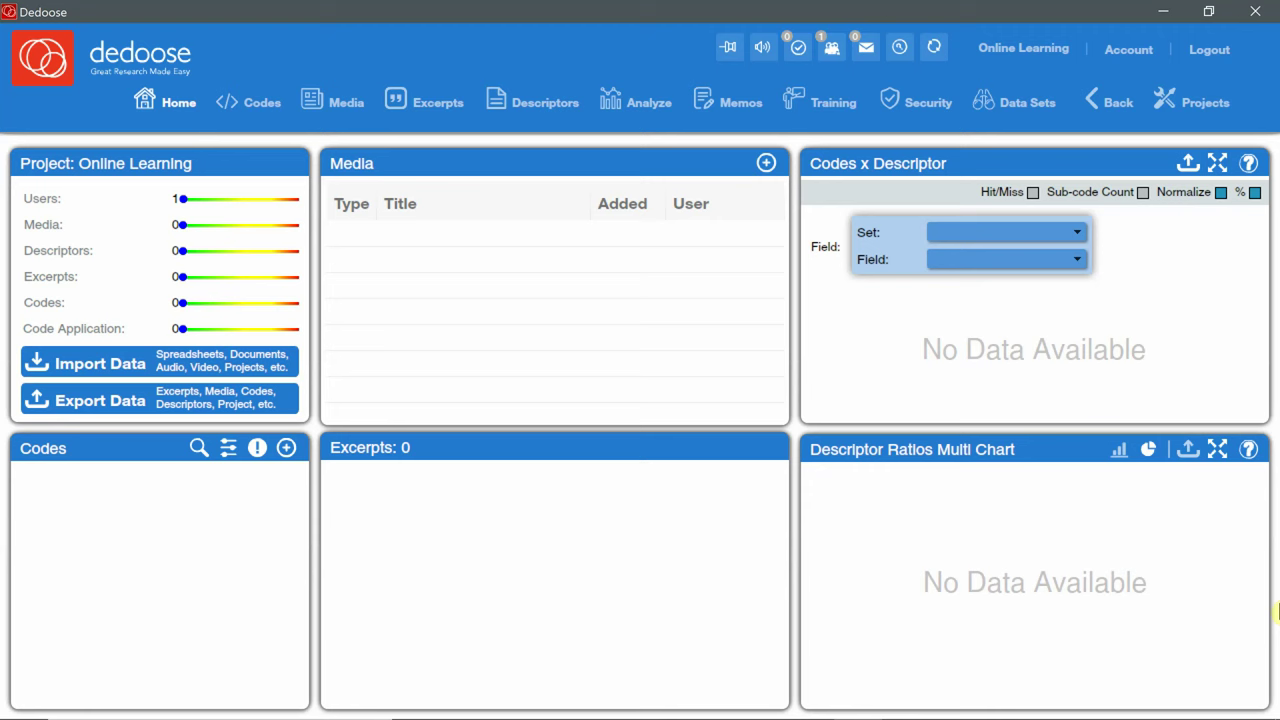
On the Descriptors page, create a descriptor set titled 'Information about Participant'.
{"action": "key", "text": "alt+Tab"}
{"action": "left_click", "coordinate": [534, 113]}
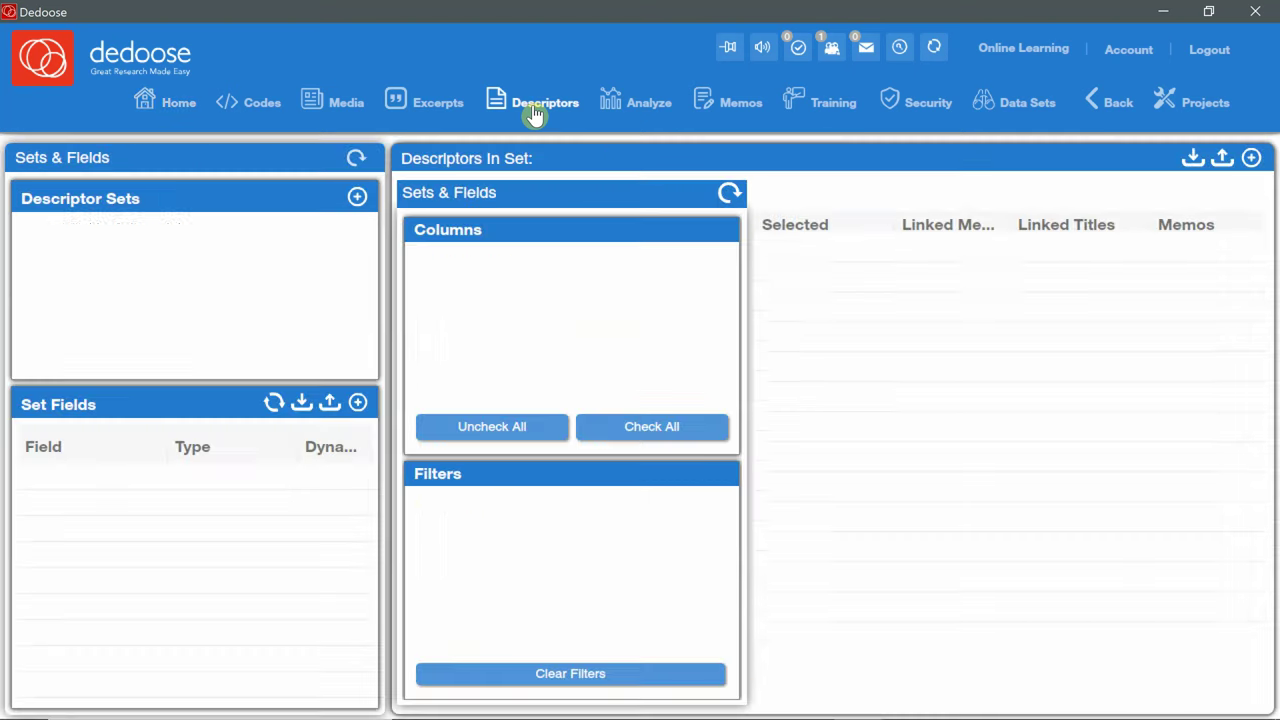
{"action": "left_click", "coordinate": [245, 103]}
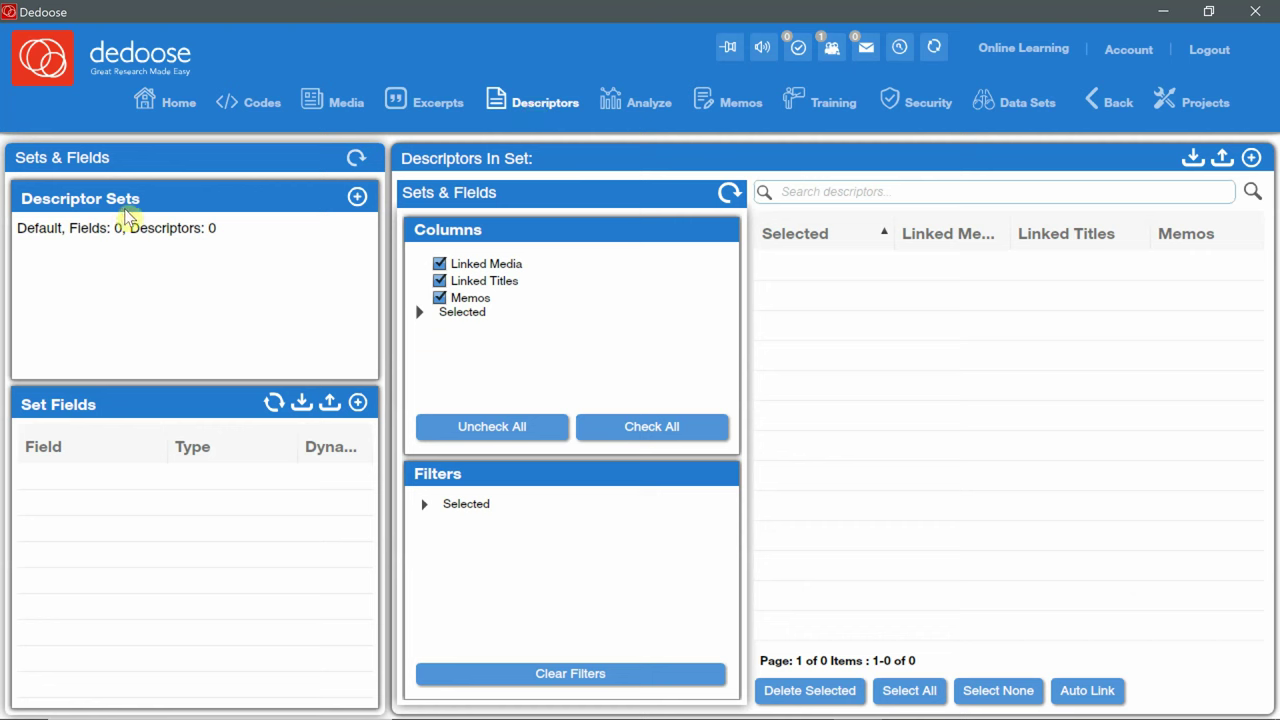
{"action": "left_click", "coordinate": [360, 200]}
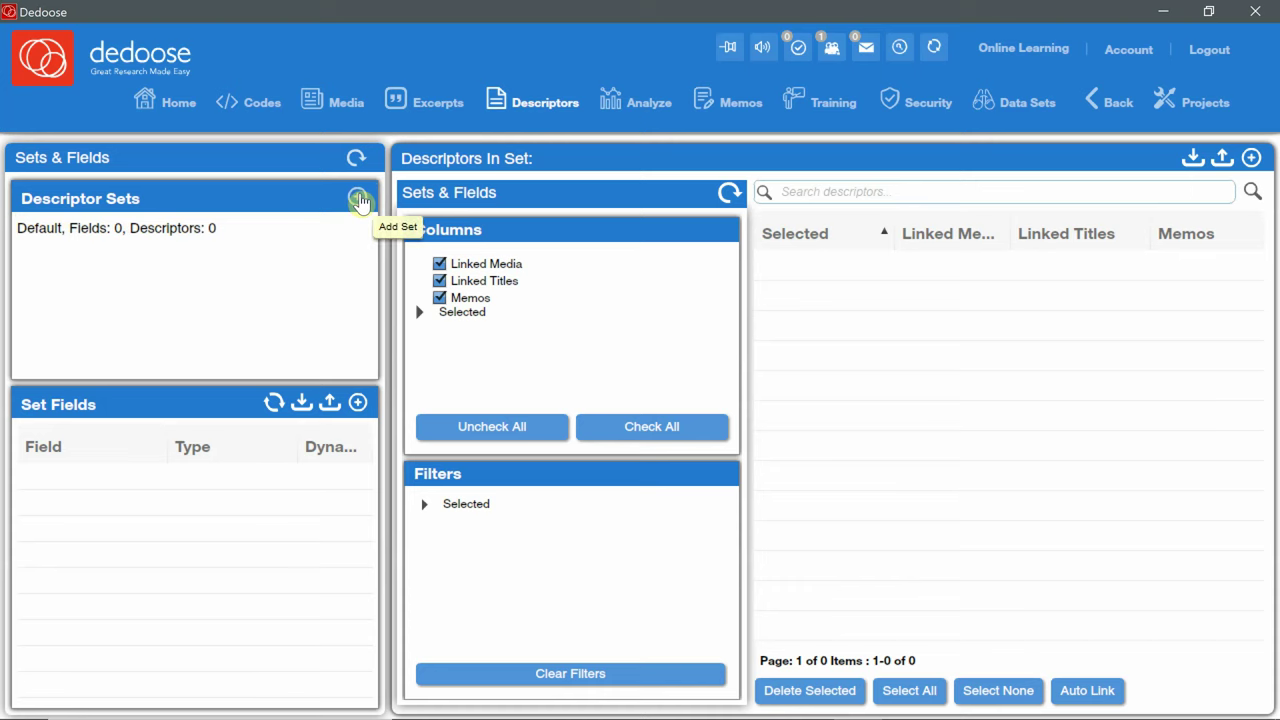
{"action": "left_click", "coordinate": [360, 200]}
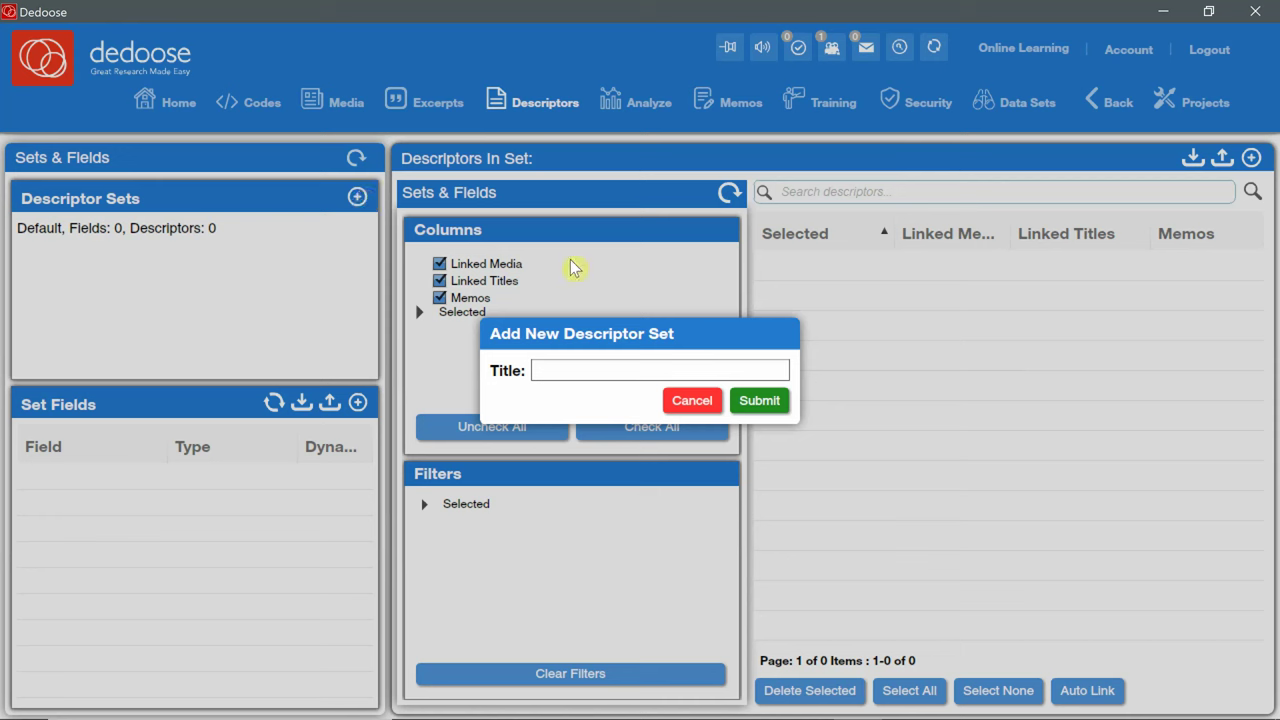
{"action": "left_click", "coordinate": [567, 368]}
{"action": "type", "text": "Information about Participant"}
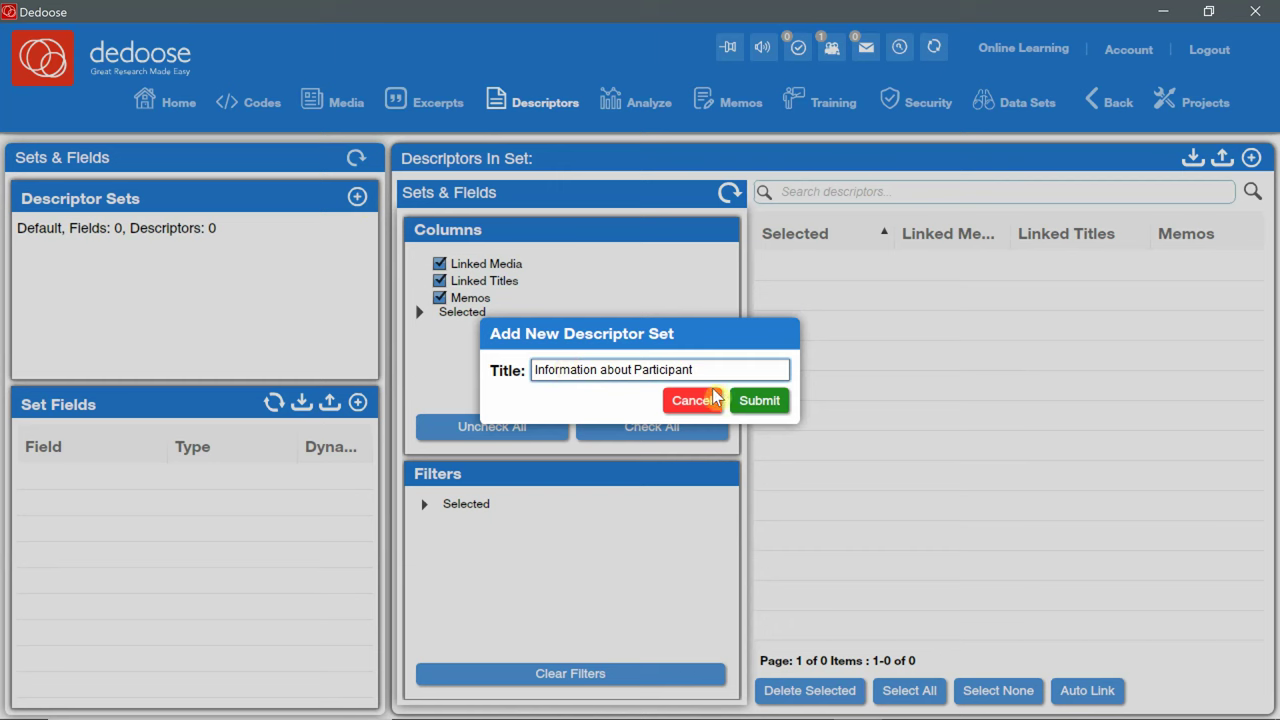
{"action": "left_click", "coordinate": [759, 401]}
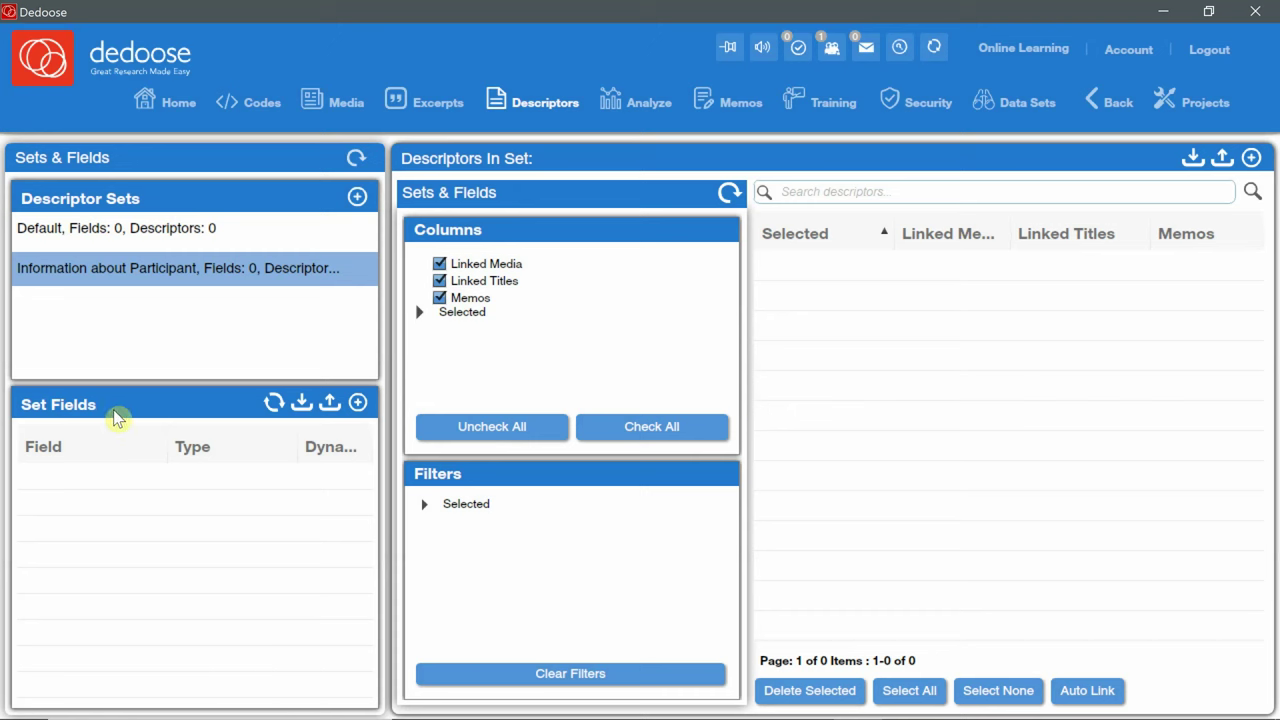
Add a field titled 'Participant ID' with field type Number to the set.
{"action": "left_click", "coordinate": [358, 403]}
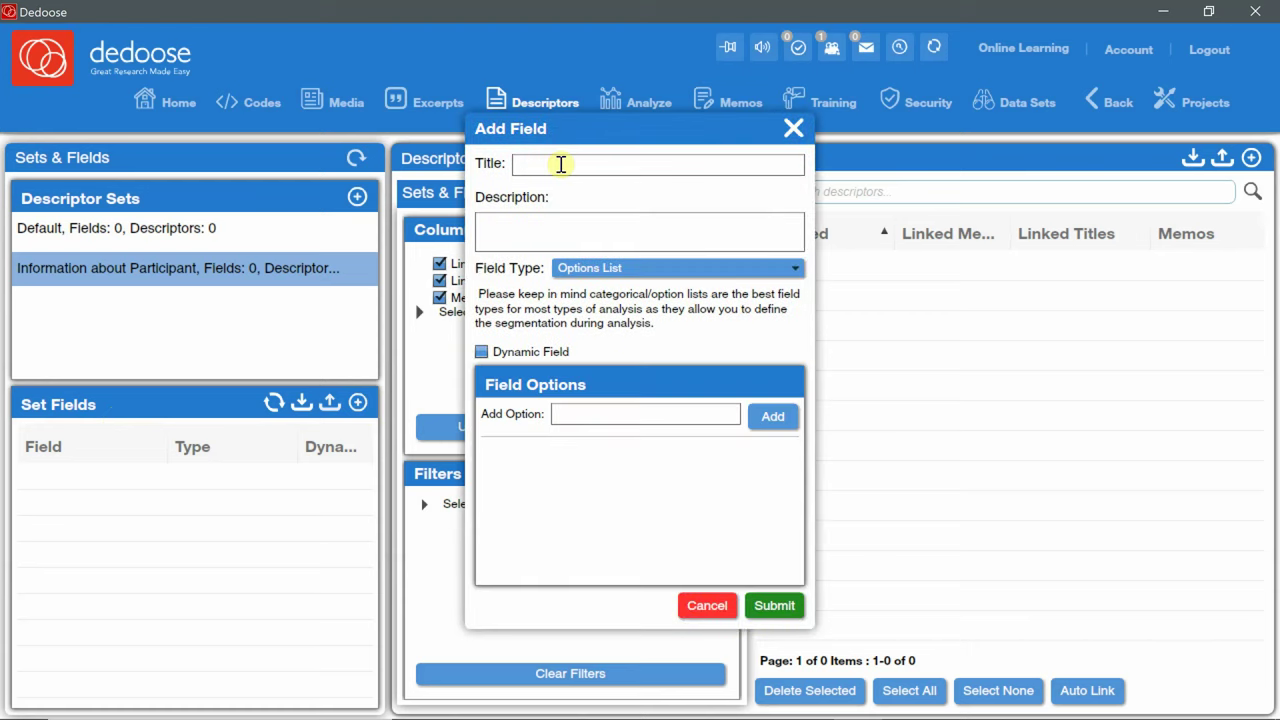
{"action": "left_click", "coordinate": [541, 164]}
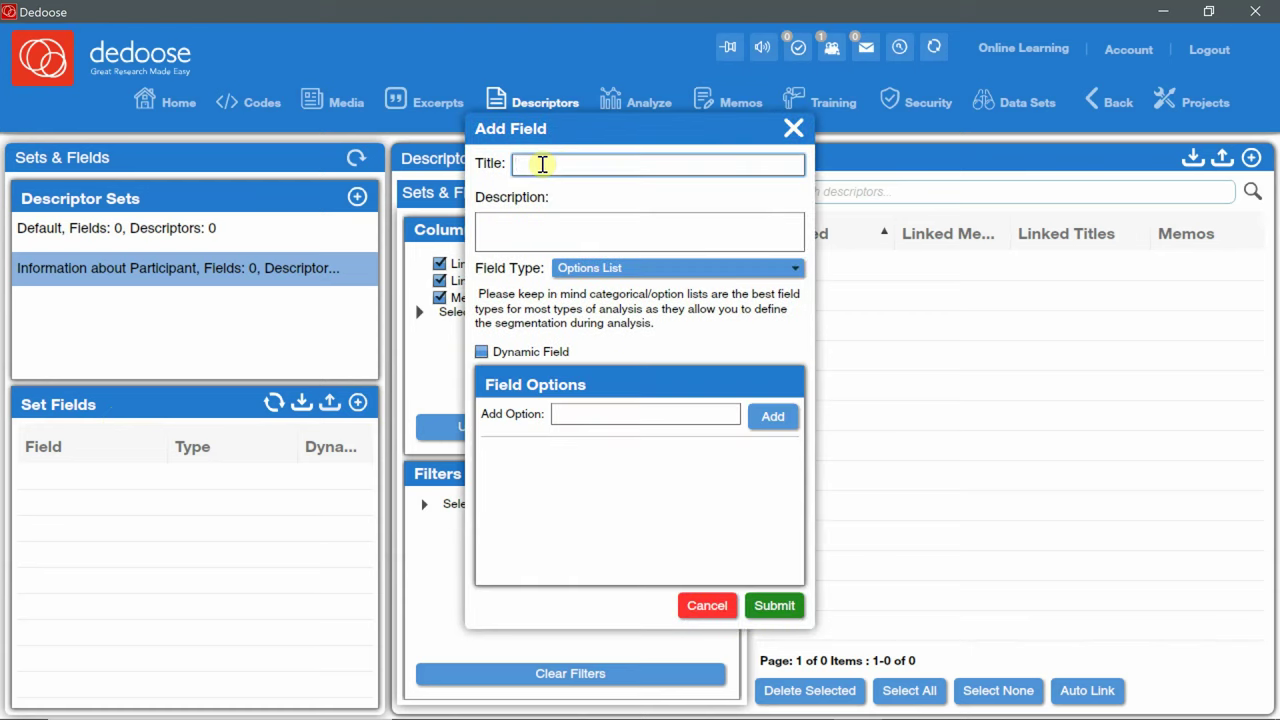
{"action": "type", "text": "Participant ID"}
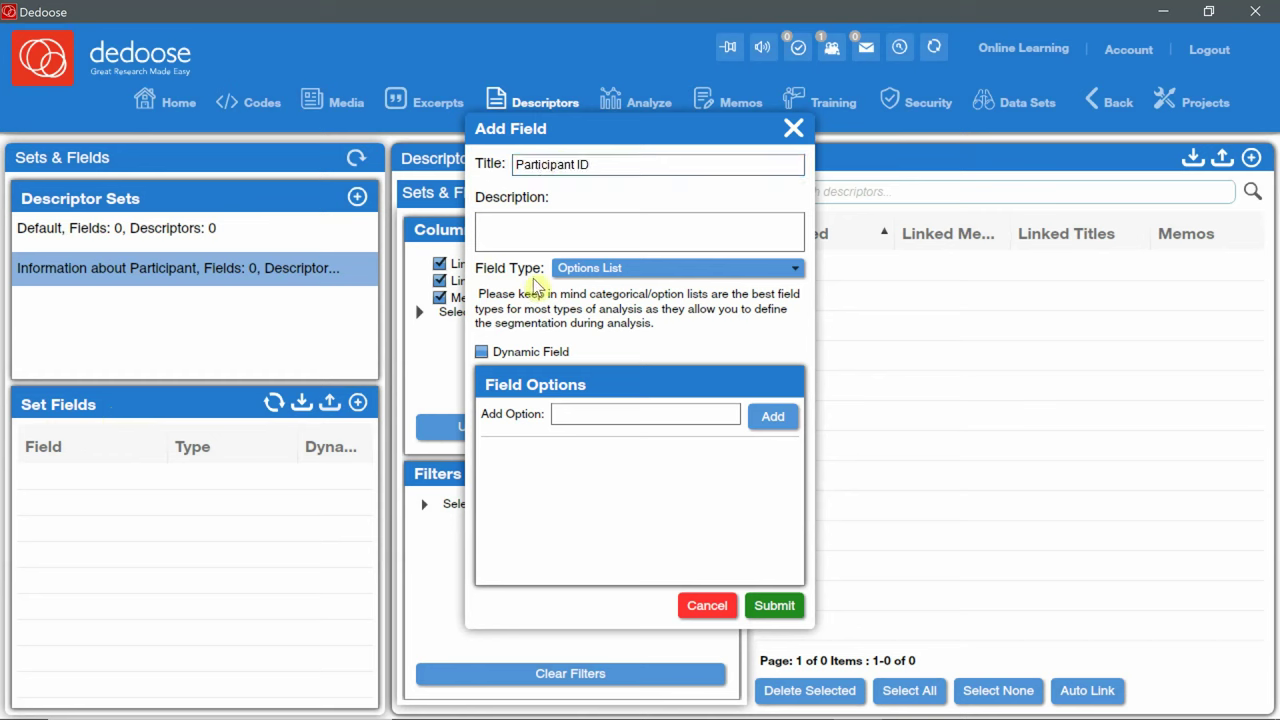
{"action": "left_click", "coordinate": [779, 276]}
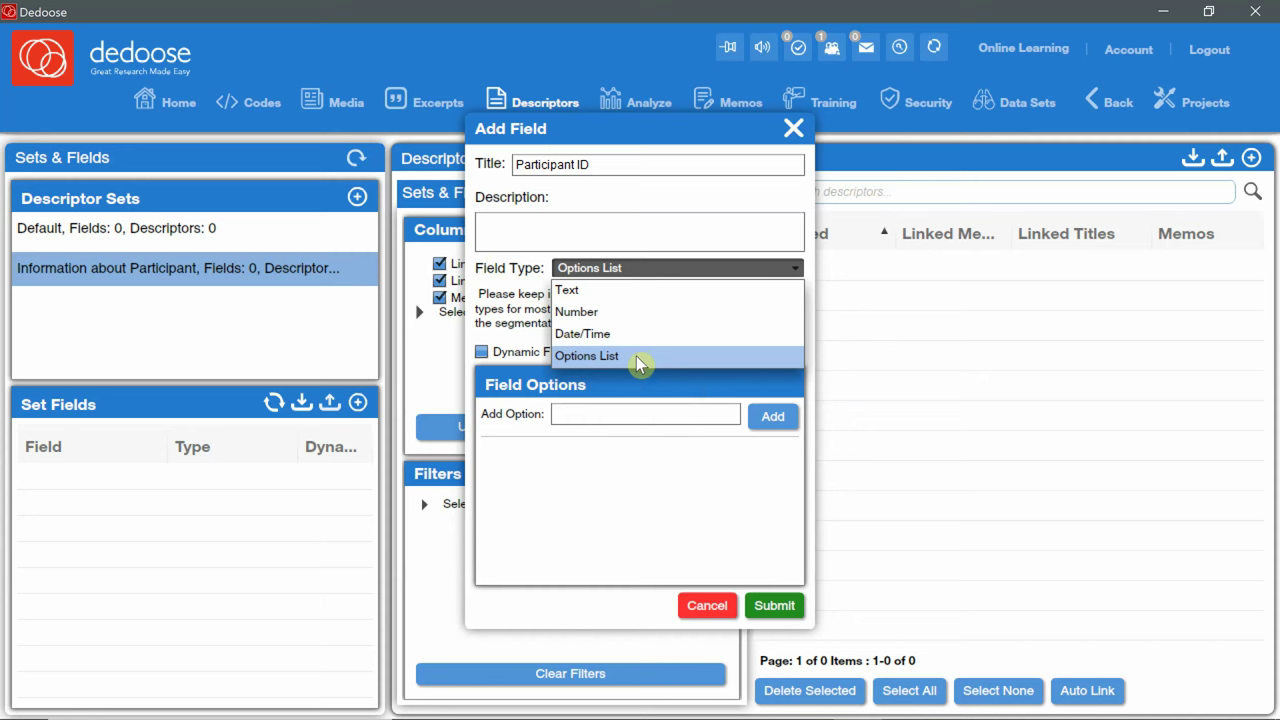
{"action": "left_click", "coordinate": [598, 316]}
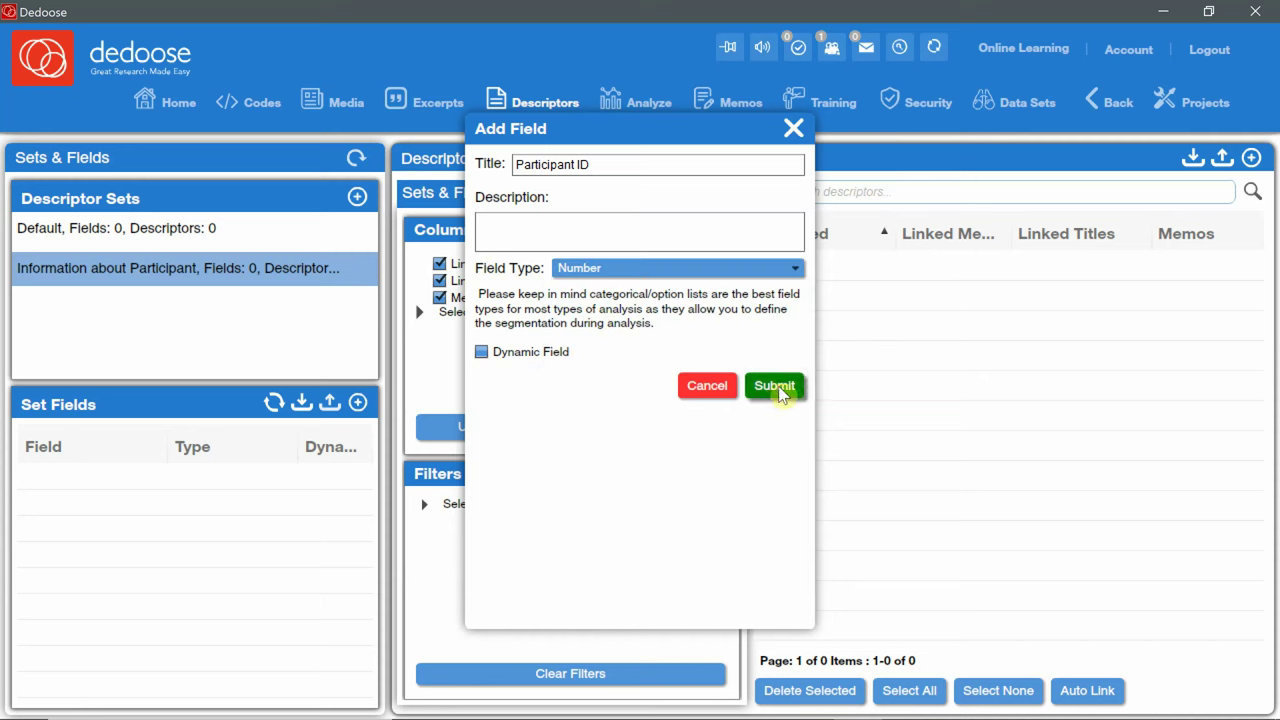
{"action": "left_click", "coordinate": [778, 389]}
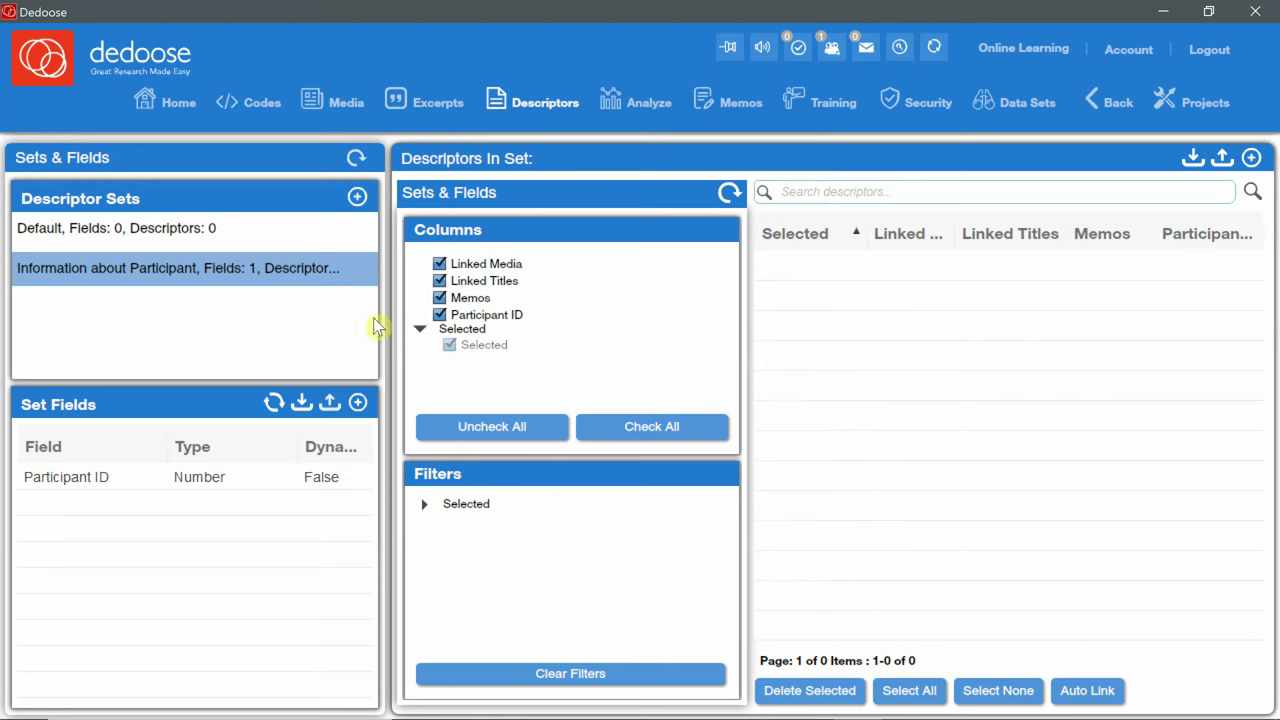
Add an Options List field 'Age' with the options 17-19 and 20-22.
{"action": "left_click", "coordinate": [359, 404]}
{"action": "left_click", "coordinate": [570, 172]}
{"action": "type", "text": "Age"}
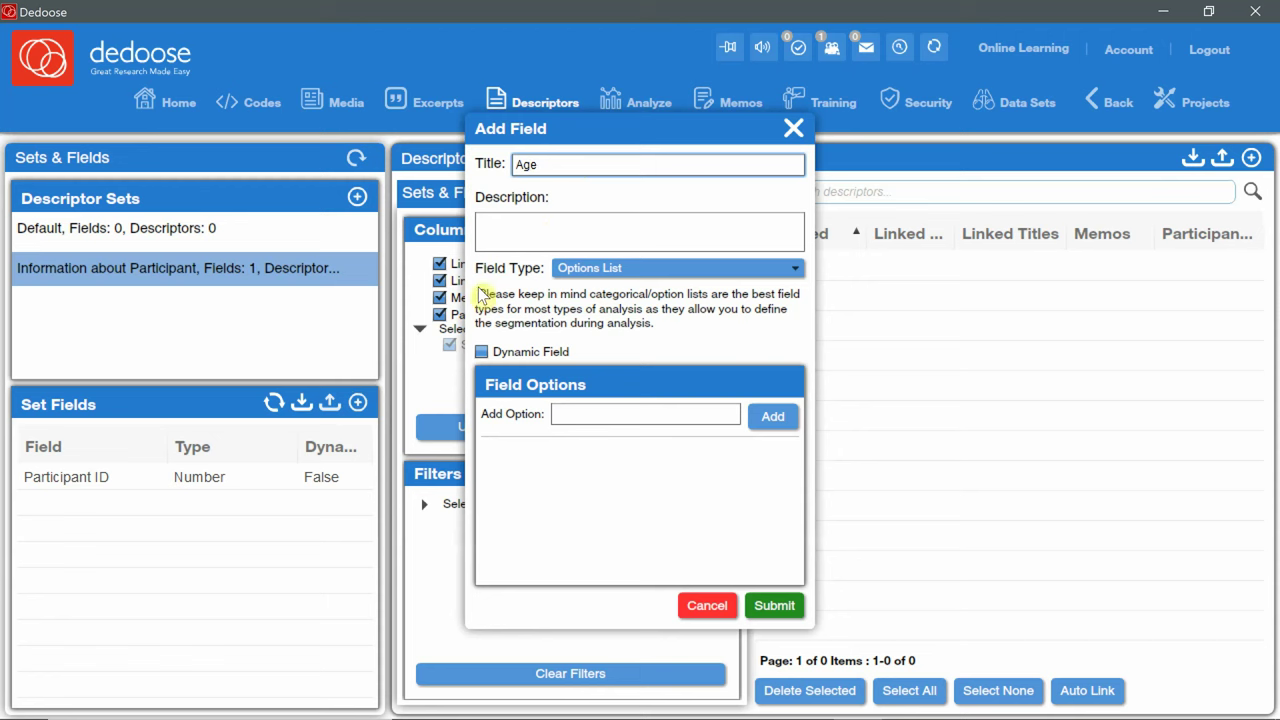
{"action": "left_click", "coordinate": [641, 268]}
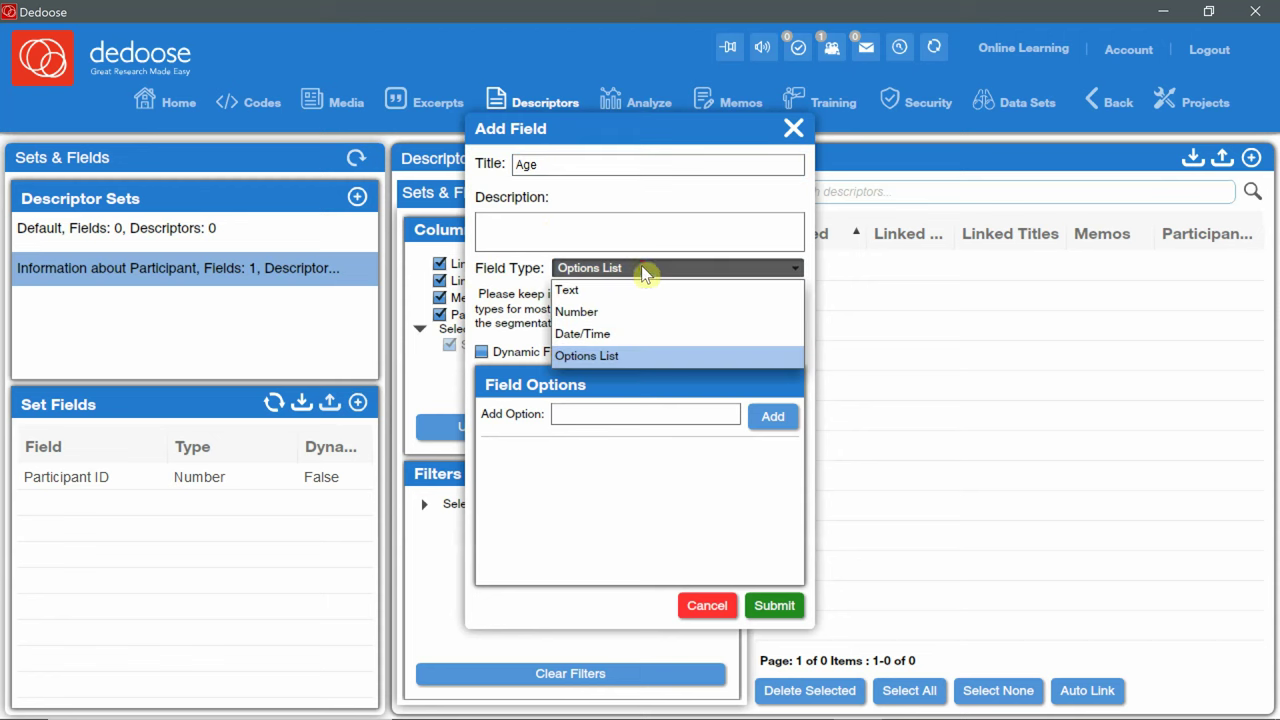
{"action": "left_click", "coordinate": [600, 358]}
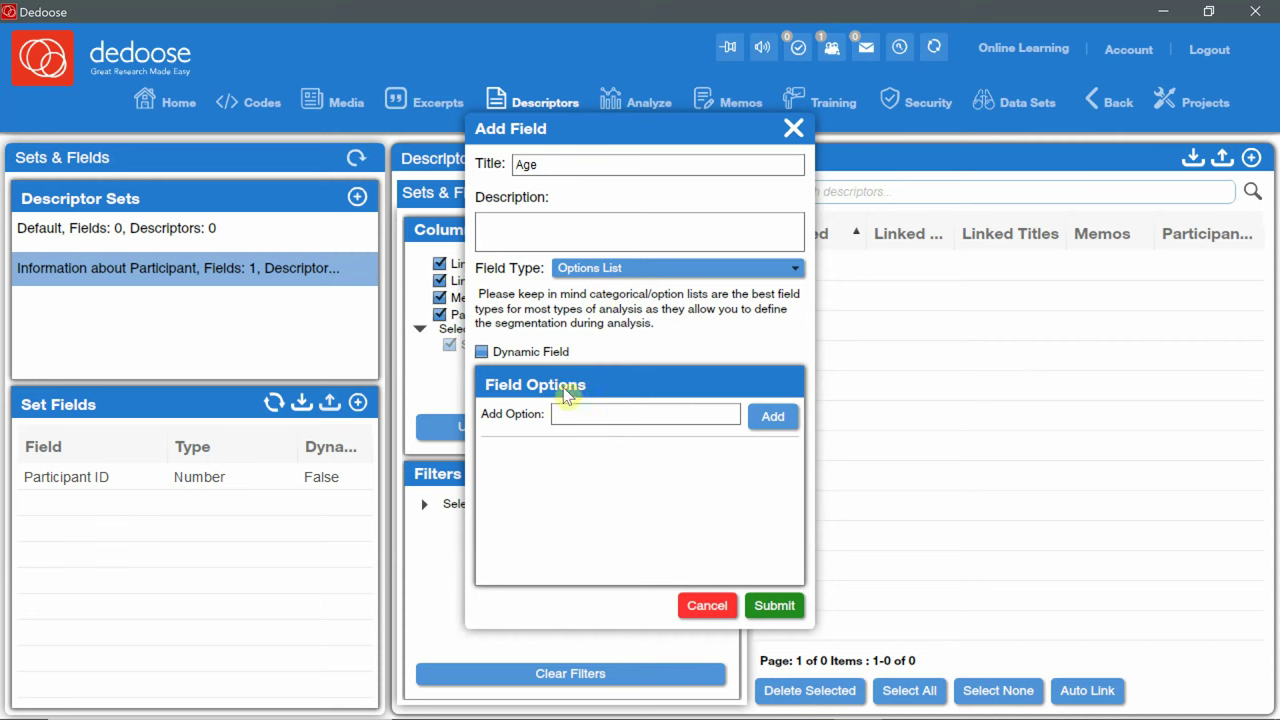
{"action": "left_click", "coordinate": [583, 413]}
{"action": "type", "text": "1"}
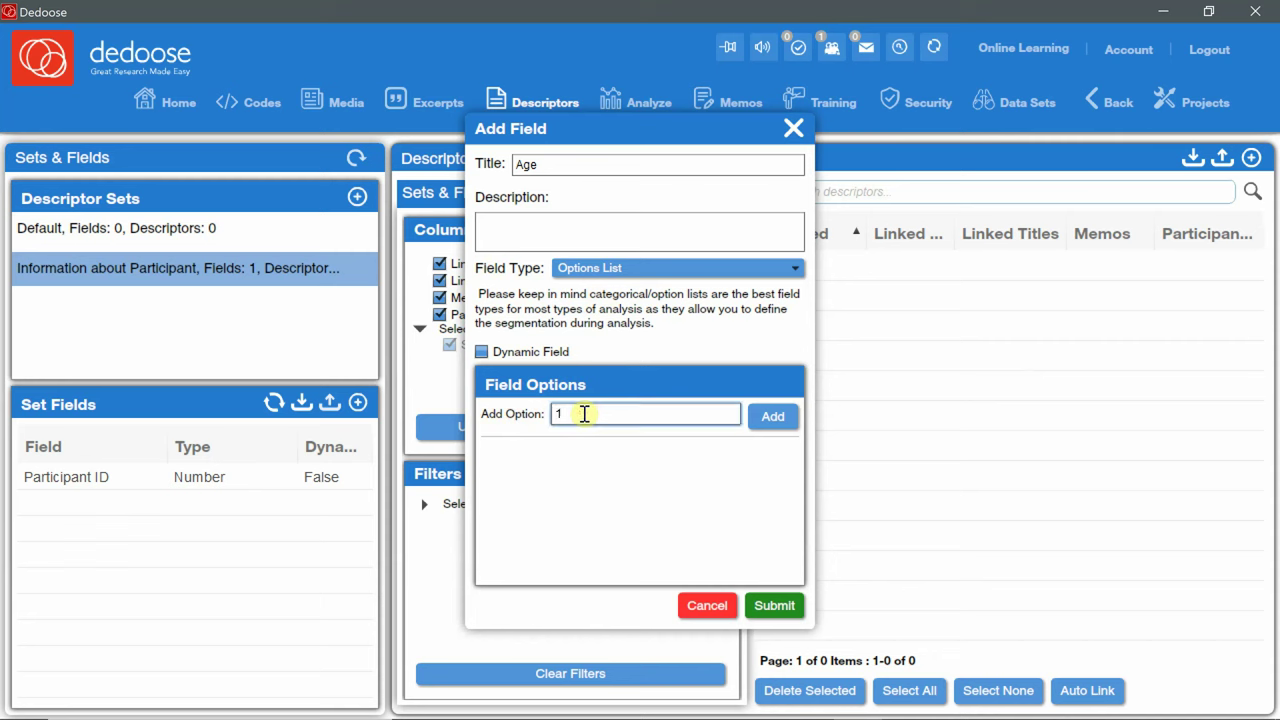
{"action": "type", "text": "7-19"}
{"action": "left_click", "coordinate": [792, 418]}
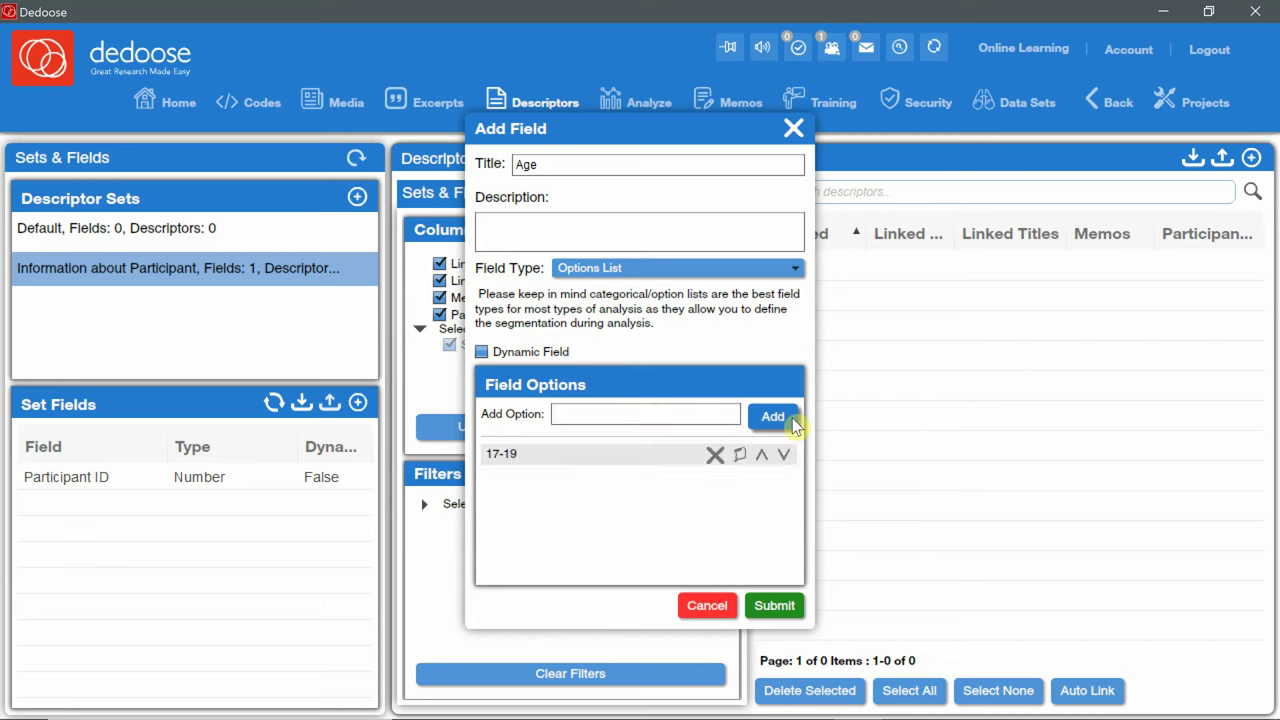
{"action": "left_click", "coordinate": [655, 418]}
{"action": "type", "text": "20-22"}
{"action": "left_click", "coordinate": [788, 416]}
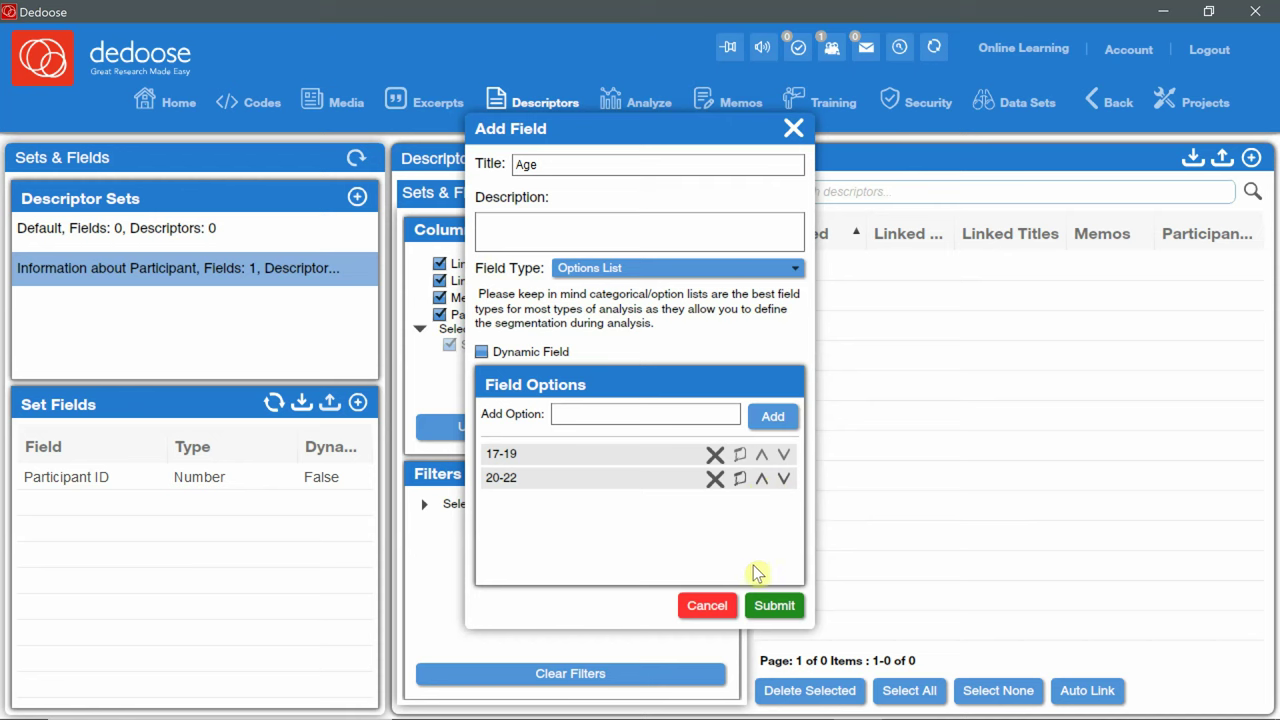
{"action": "left_click", "coordinate": [773, 606]}
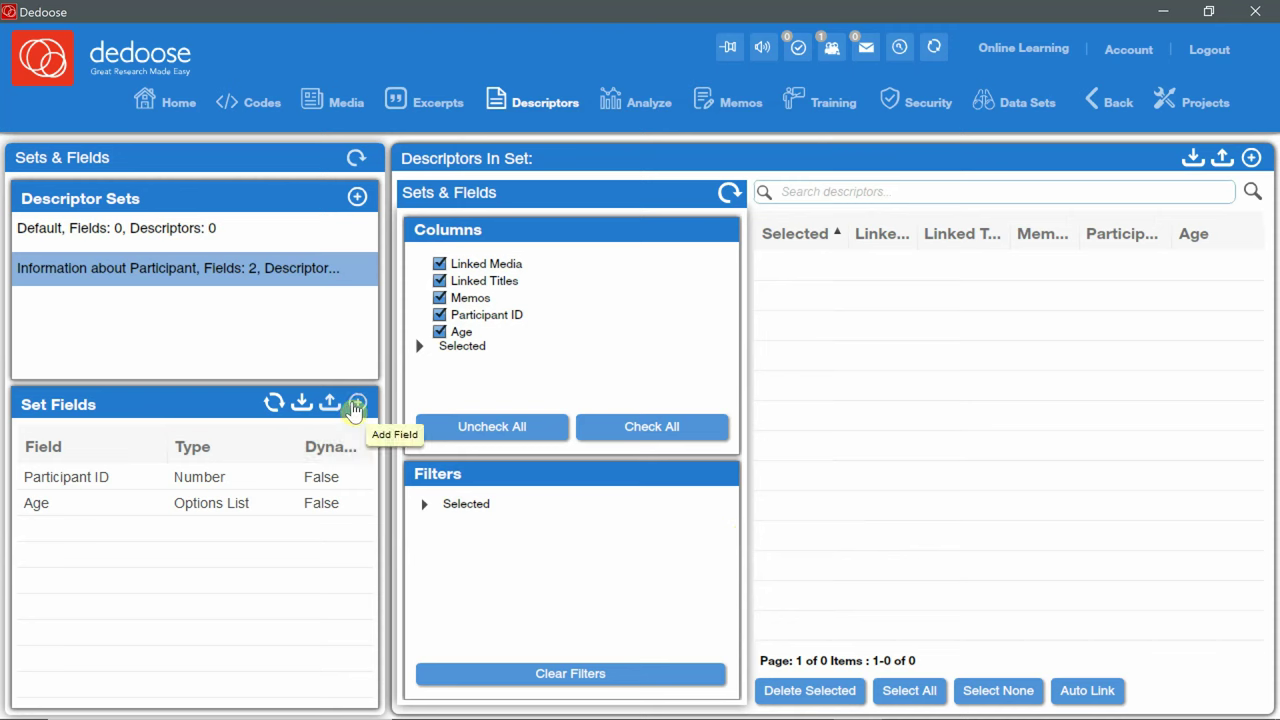
Start an Options List field titled 'Major' with options English, French and Arabic.
{"action": "left_click", "coordinate": [356, 406]}
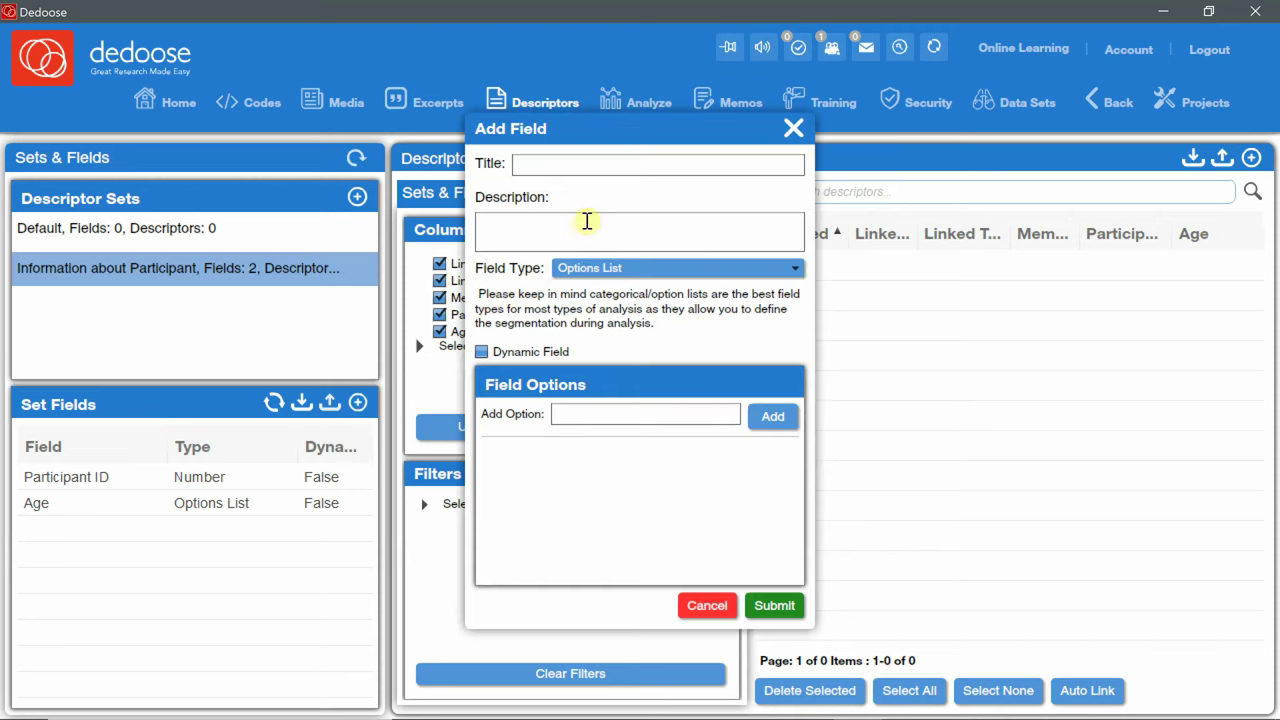
{"action": "left_click", "coordinate": [598, 163]}
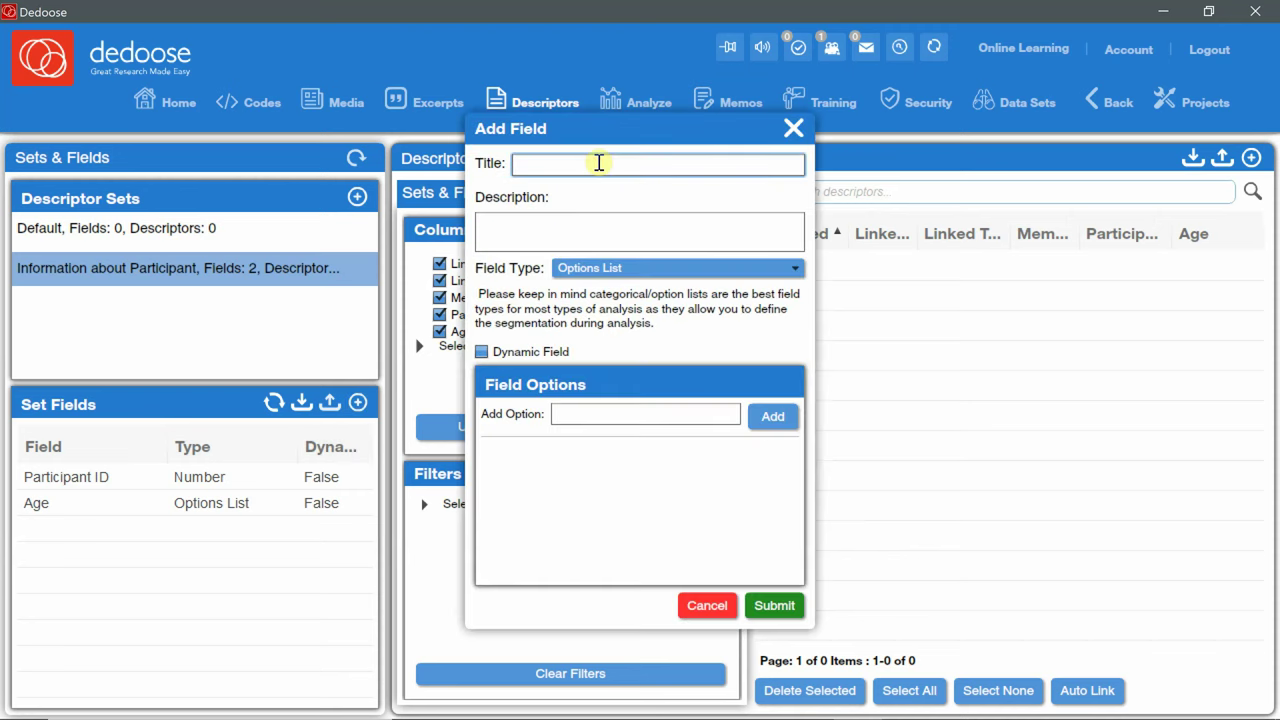
{"action": "type", "text": "Maj"}
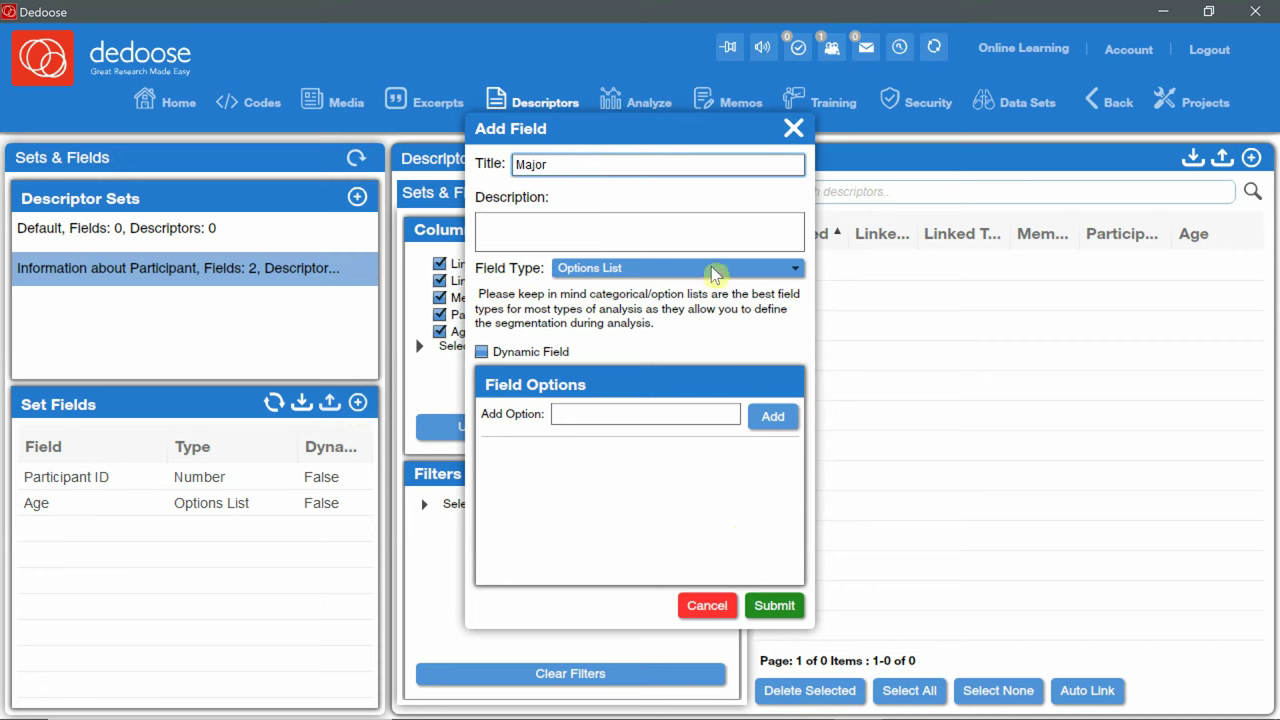
{"action": "type", "text": "or"}
{"action": "left_click", "coordinate": [722, 272]}
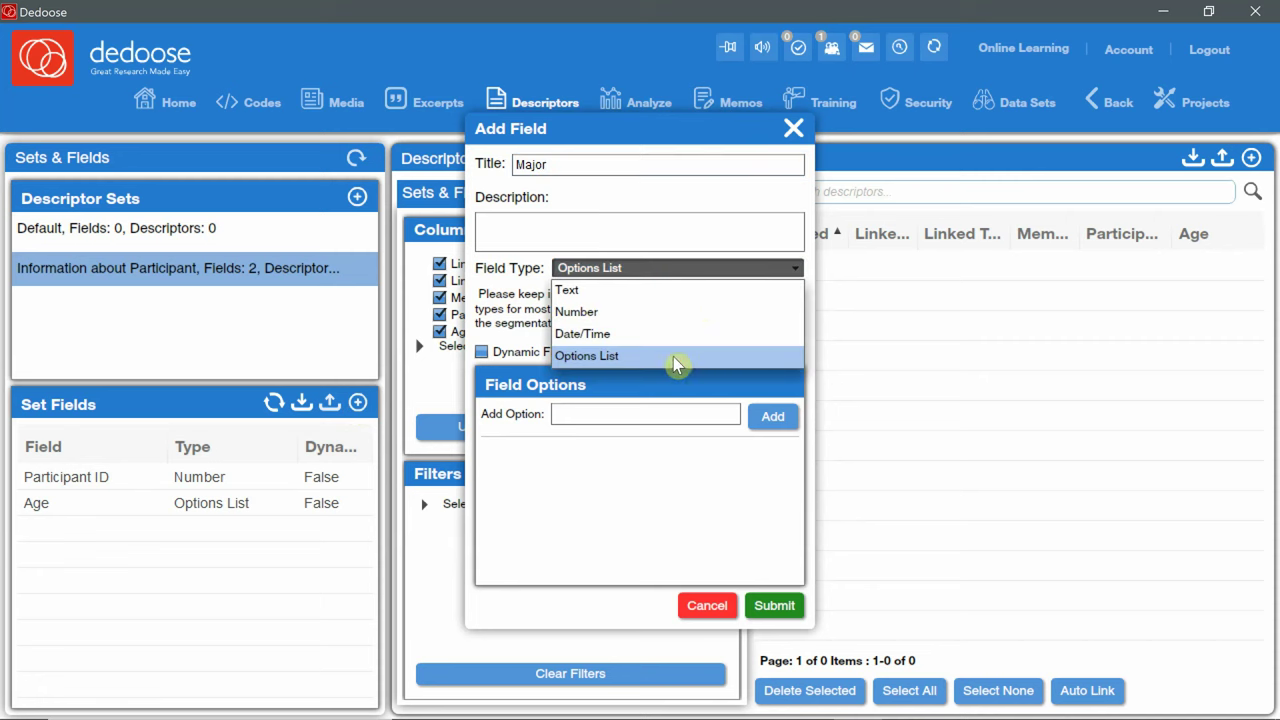
{"action": "left_click", "coordinate": [677, 357]}
{"action": "left_click", "coordinate": [630, 411]}
{"action": "type", "text": "English"}
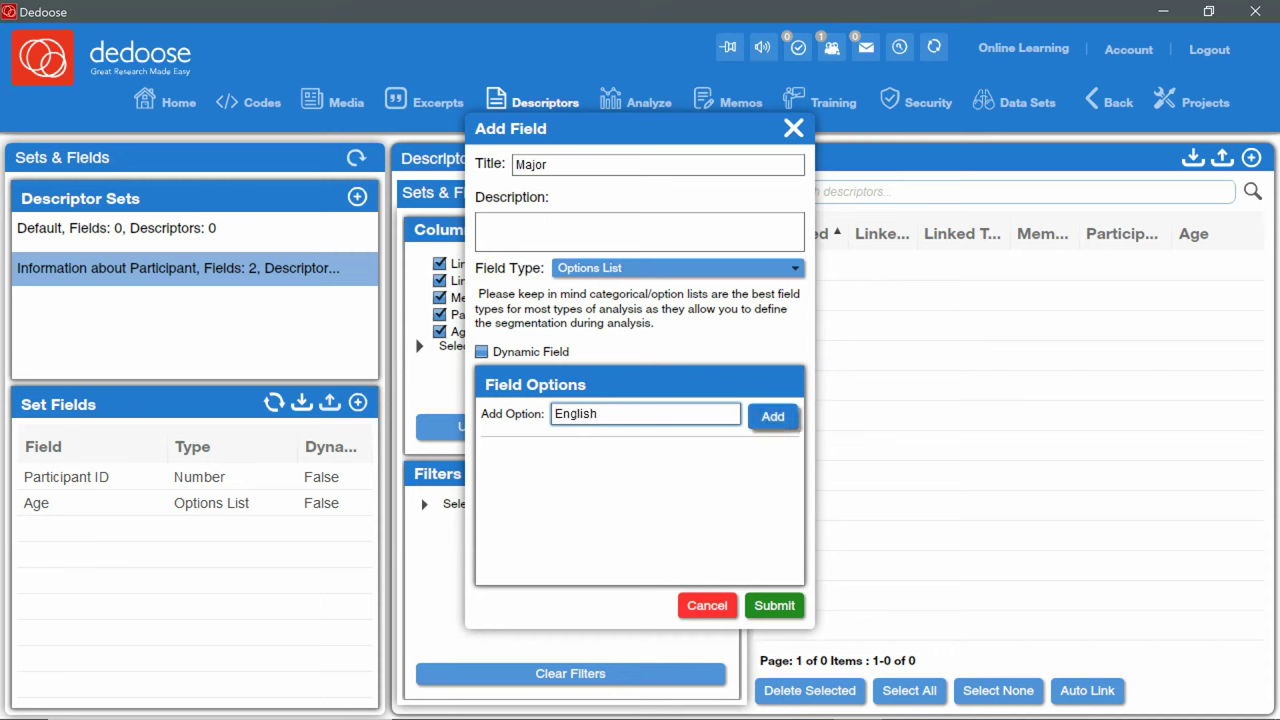
{"action": "key", "text": "Return"}
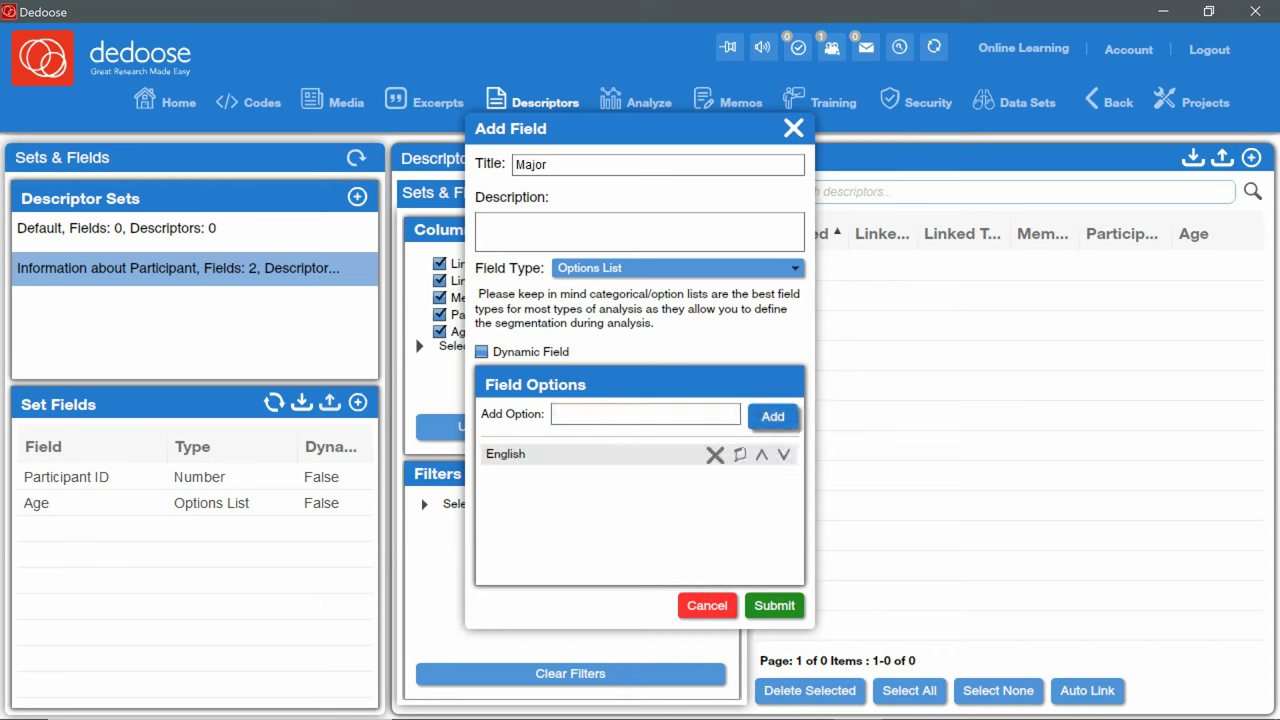
{"action": "type", "text": "French"}
{"action": "key", "text": "Return"}
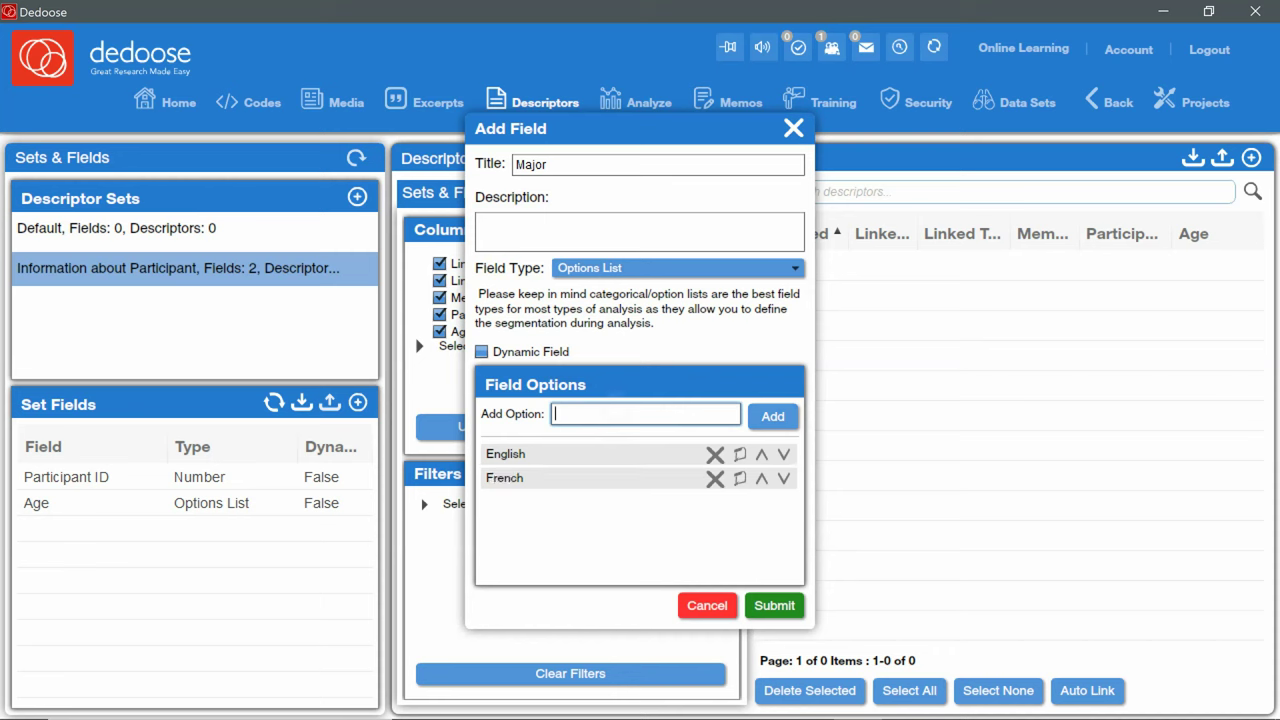
{"action": "type", "text": "Arabic"}
{"action": "key", "text": "Return"}
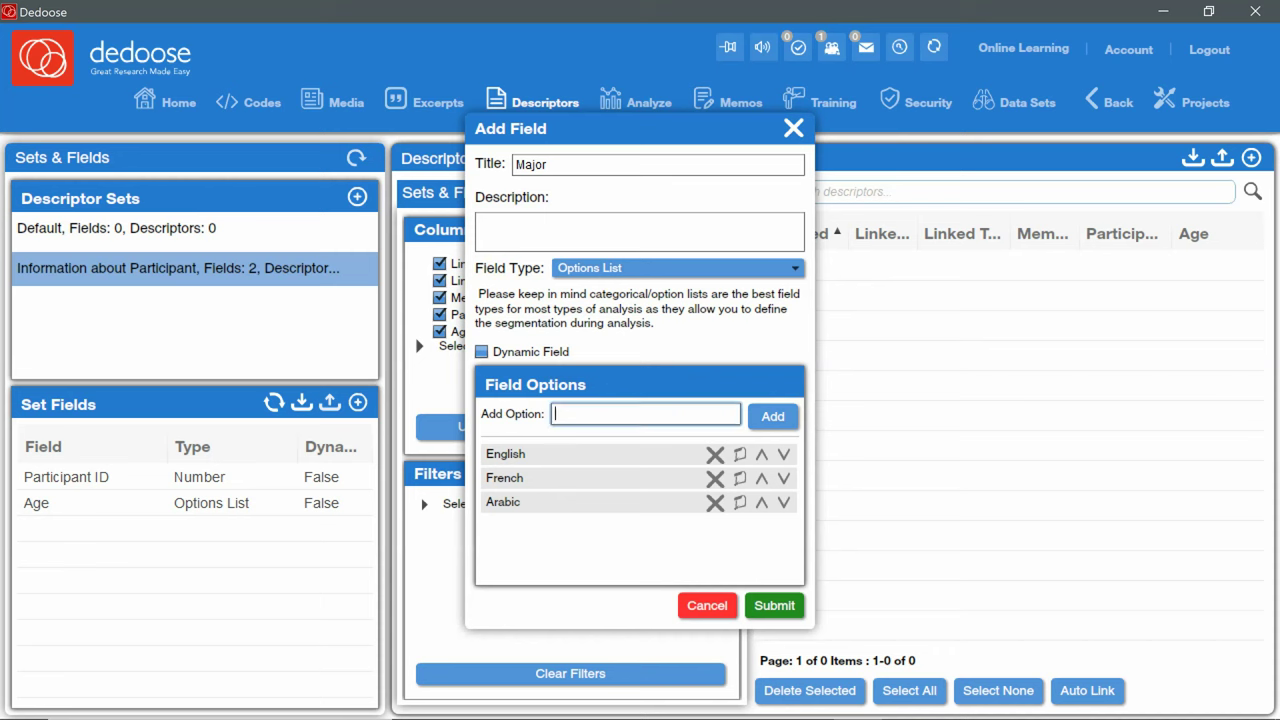
Add Math and Science as further Major options and submit the field.
{"action": "type", "text": "Math"}
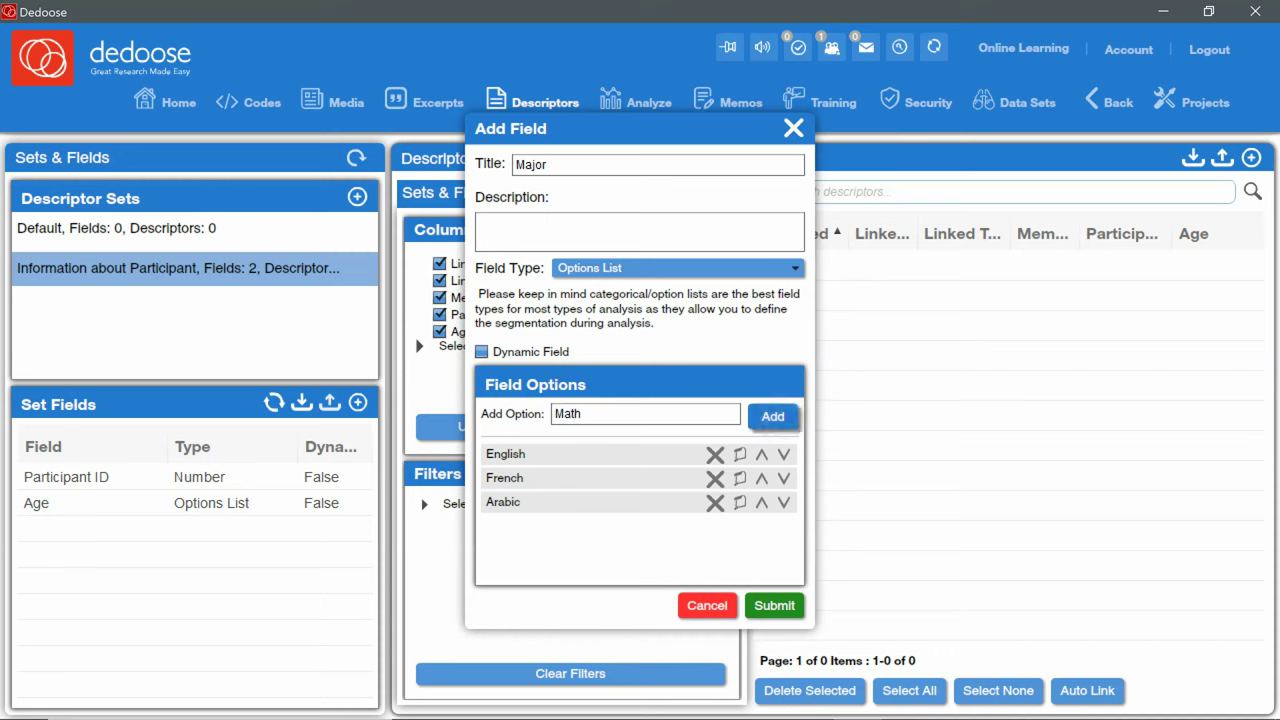
{"action": "key", "text": "Return"}
{"action": "type", "text": "Sc"}
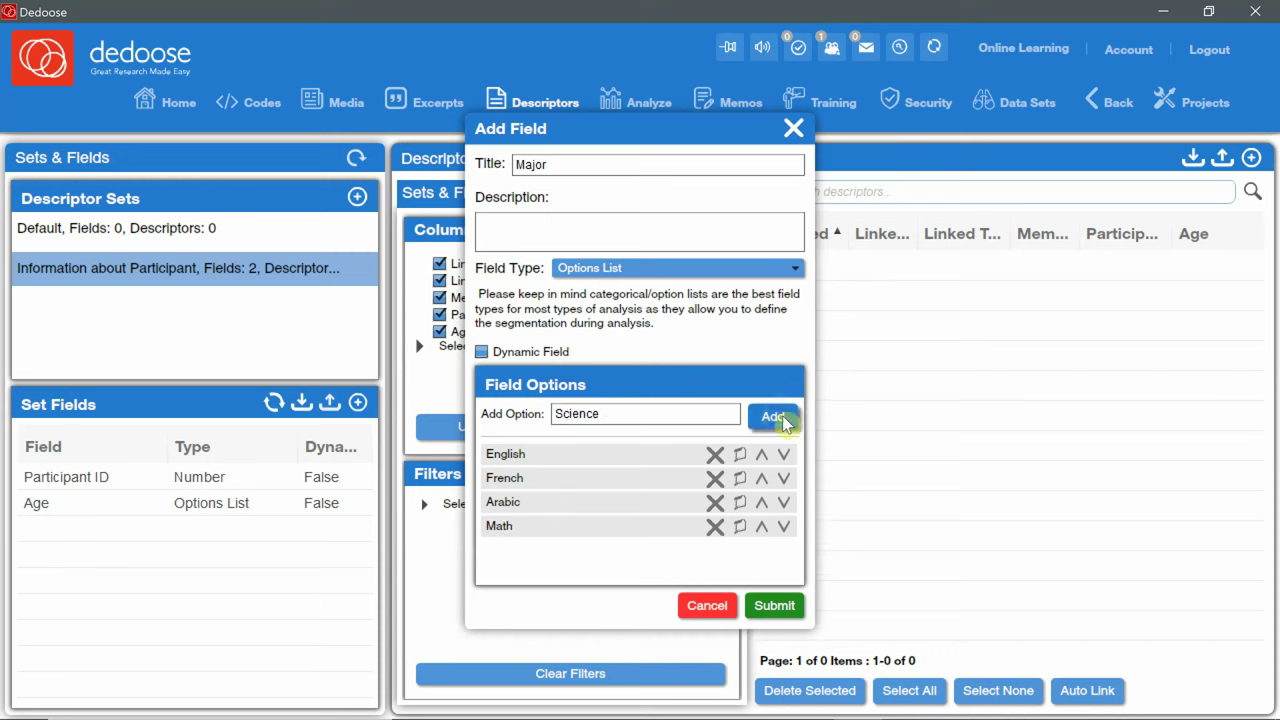
{"action": "type", "text": "ience"}
{"action": "left_click", "coordinate": [772, 416]}
{"action": "left_click", "coordinate": [772, 605]}
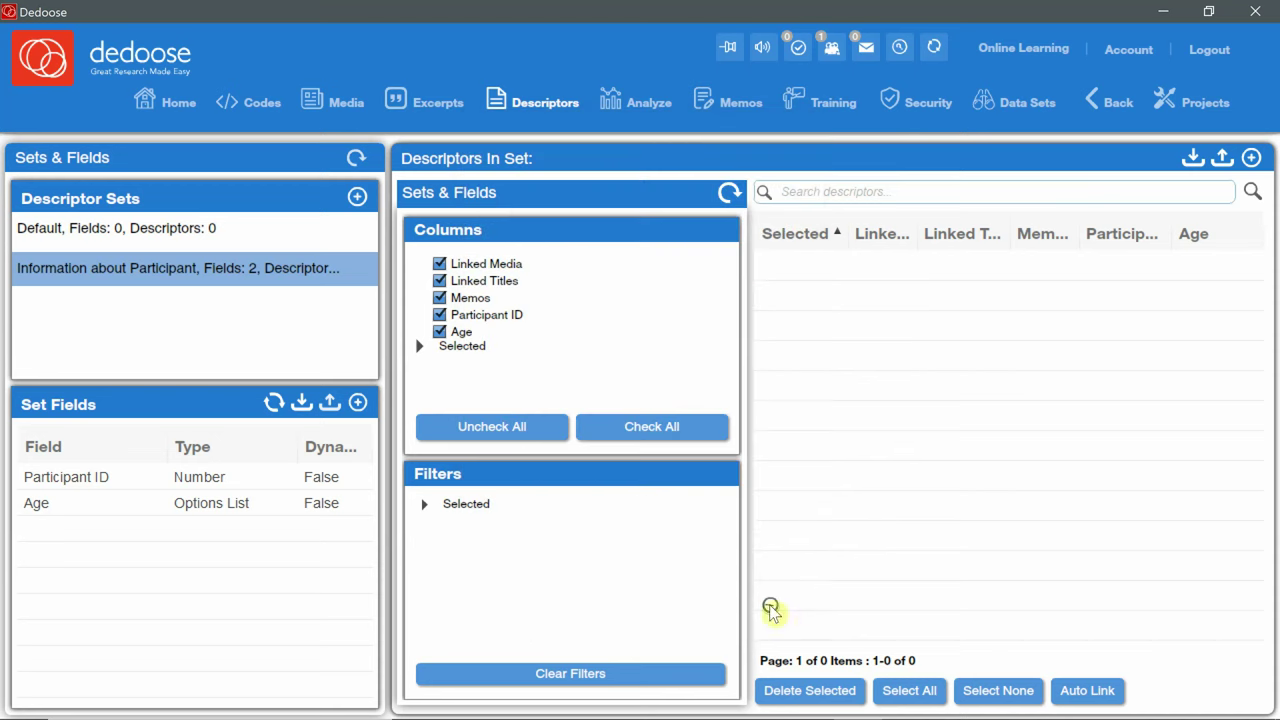
Start a field titled 'Years of Post Secondary Schooling' with options 1 and 2.
{"action": "left_click", "coordinate": [358, 405]}
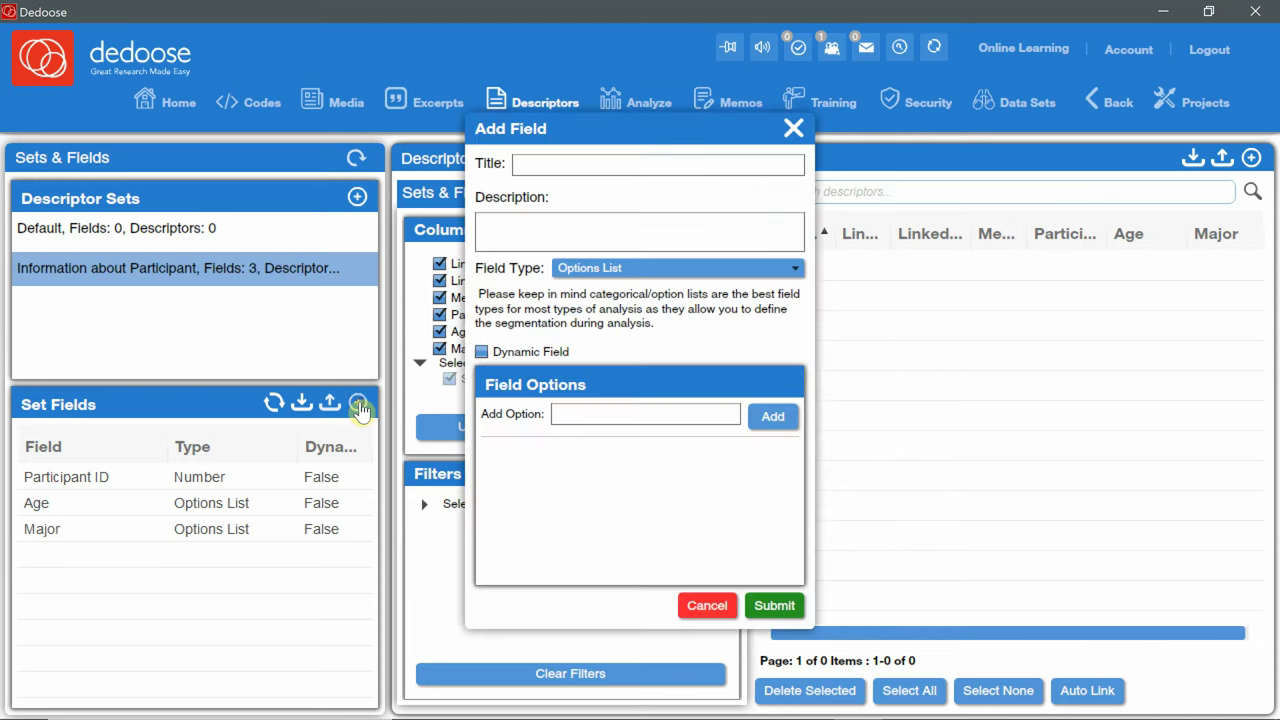
{"action": "left_click", "coordinate": [572, 164]}
{"action": "type", "text": "Years of Post Secondary Schooling"}
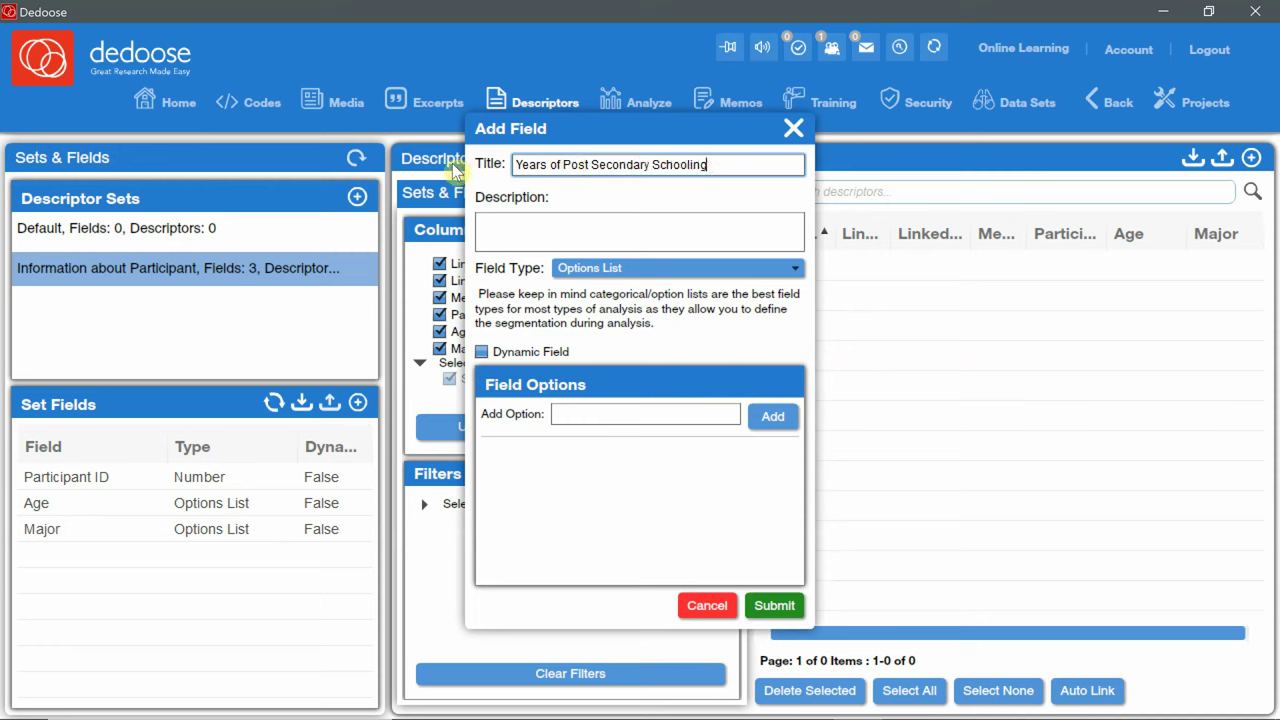
{"action": "left_click", "coordinate": [672, 408]}
{"action": "type", "text": "1"}
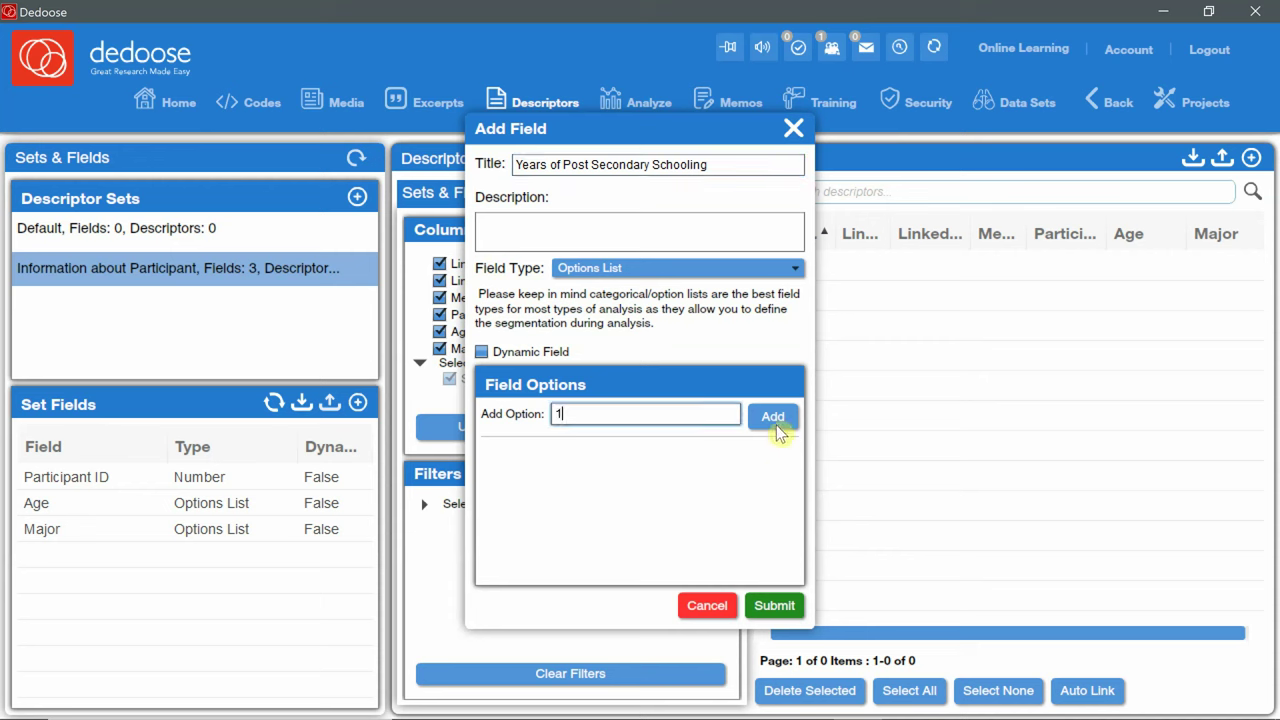
{"action": "left_click", "coordinate": [776, 424]}
{"action": "left_click", "coordinate": [663, 415]}
{"action": "type", "text": "2"}
{"action": "left_click", "coordinate": [776, 424]}
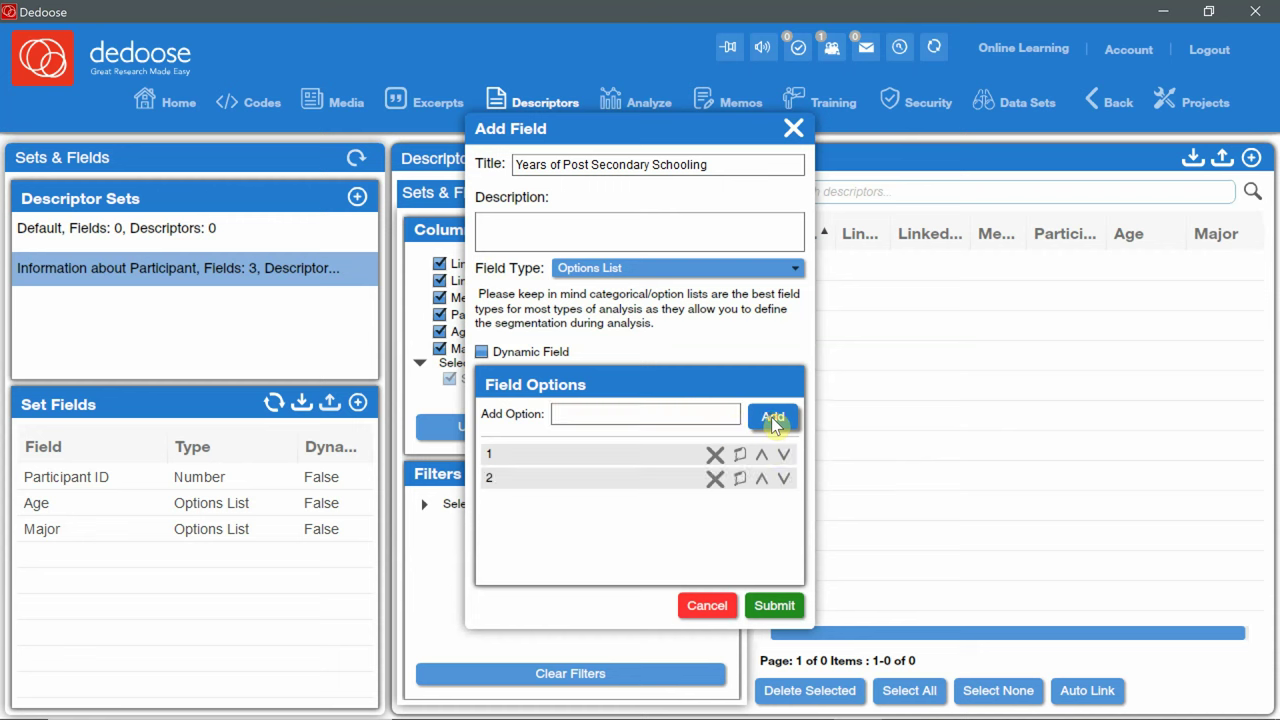
Add options 3 and '4 or more', then submit the field.
{"action": "left_click", "coordinate": [673, 413]}
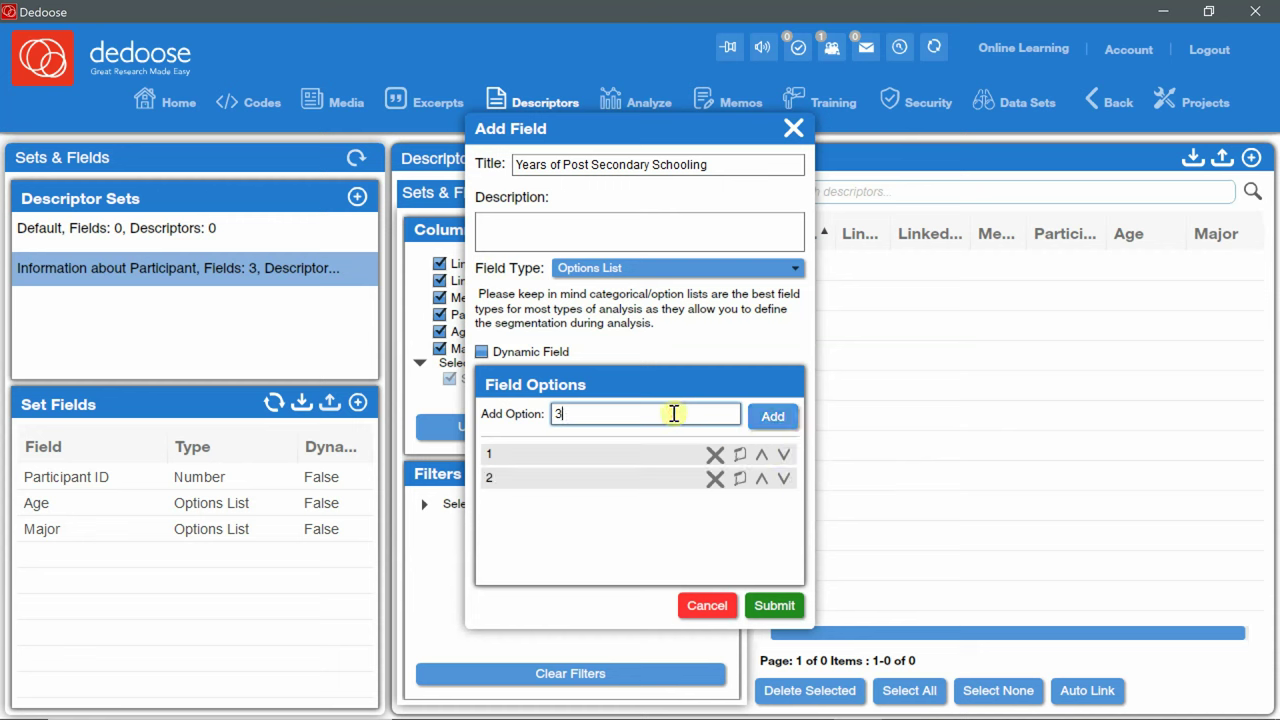
{"action": "left_click", "coordinate": [781, 424]}
{"action": "left_click", "coordinate": [676, 416]}
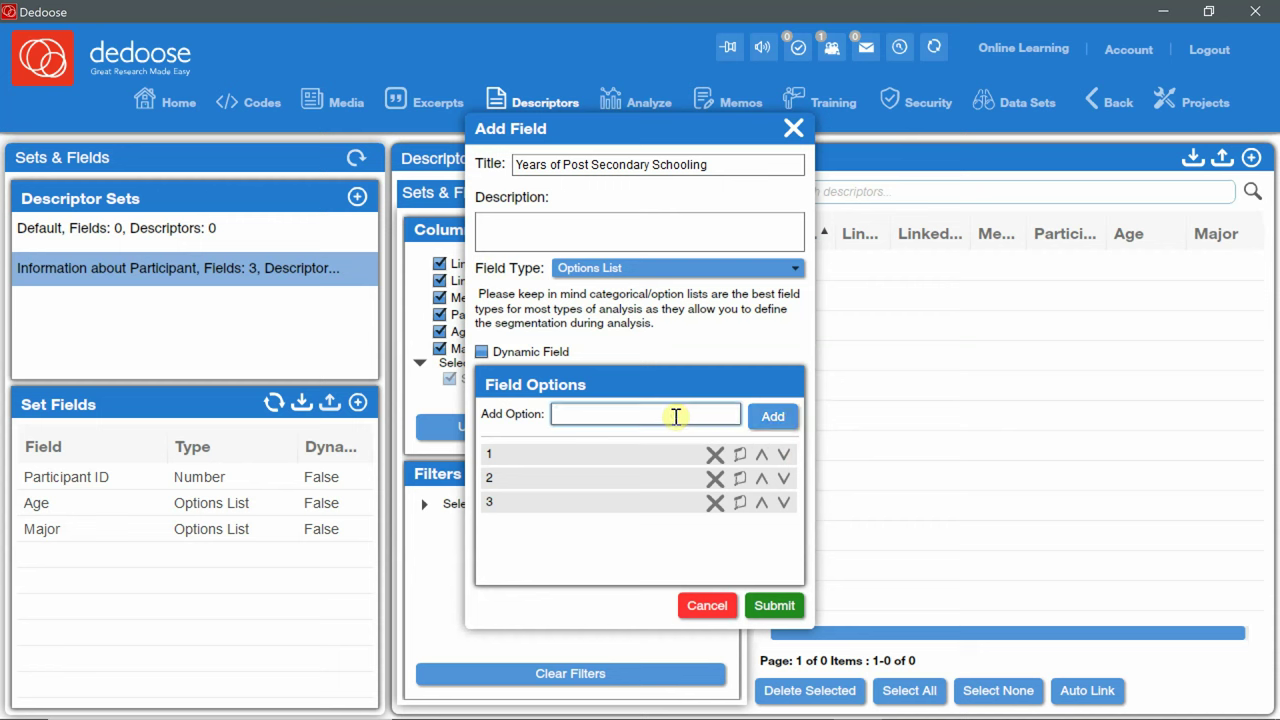
{"action": "type", "text": "4 0r more"}
{"action": "left_click", "coordinate": [773, 416]}
{"action": "left_click", "coordinate": [771, 603]}
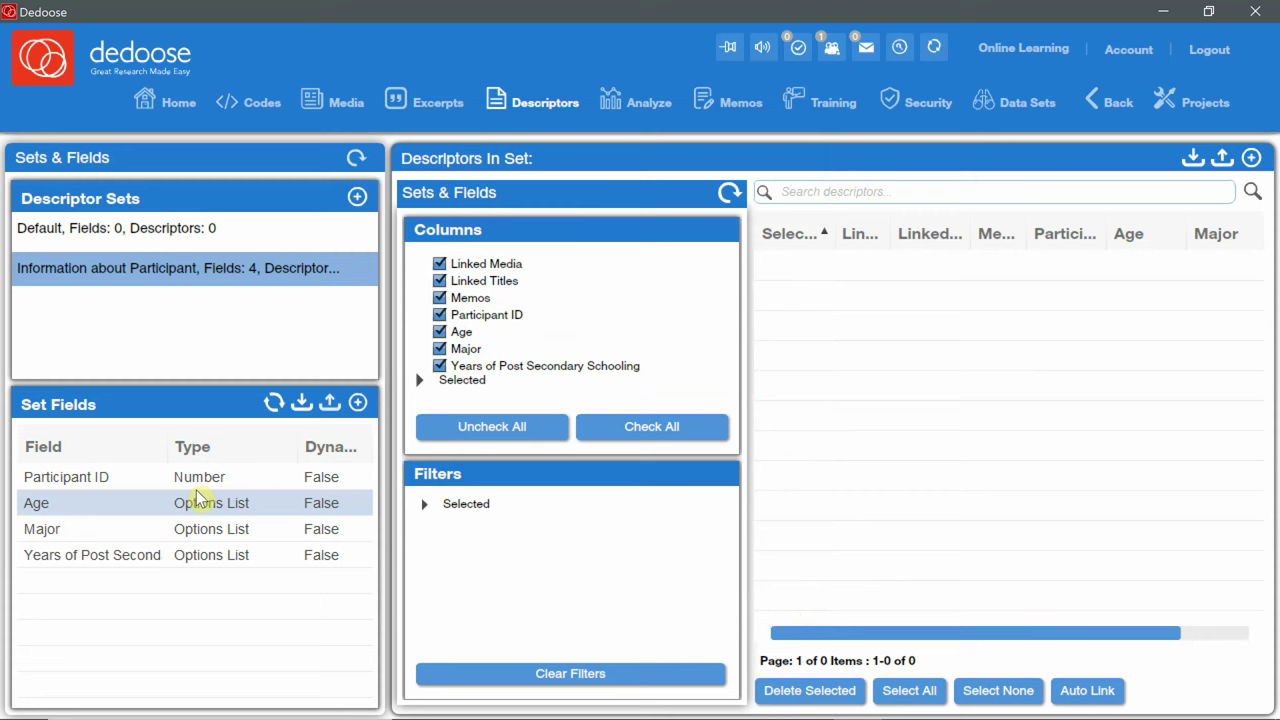
{"action": "key", "text": "alt+Tab"}
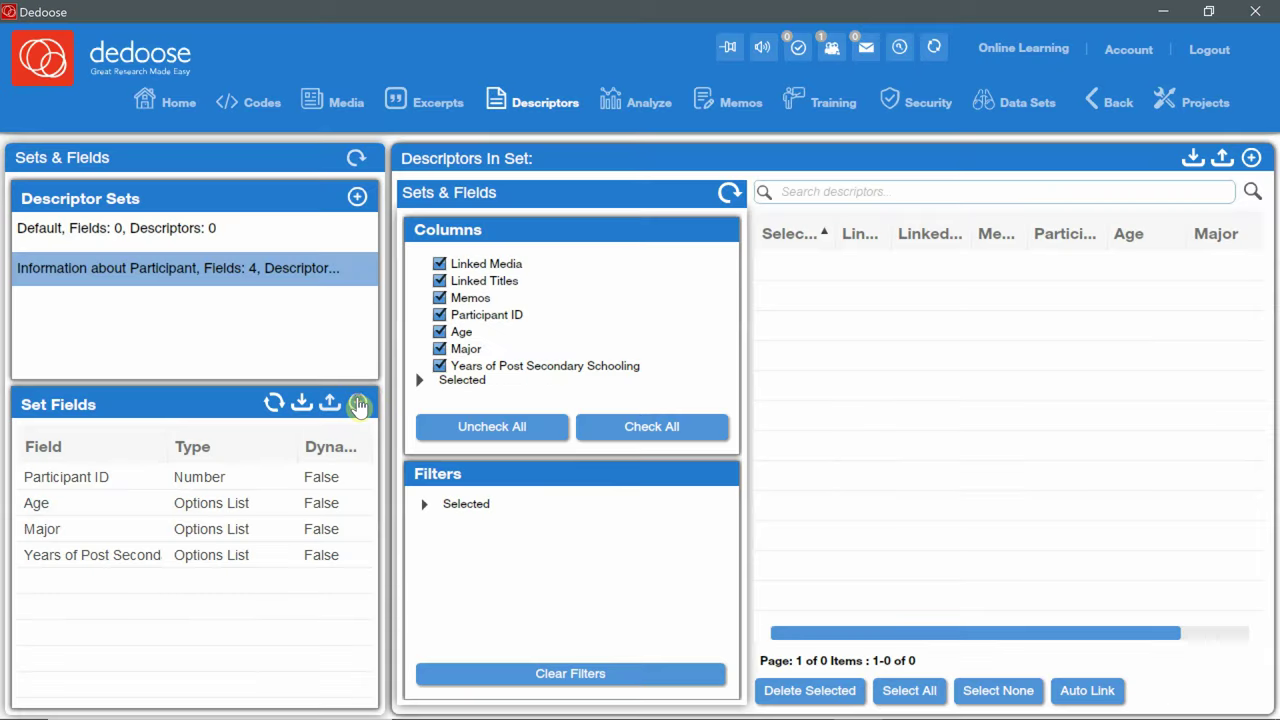
Add a 'use Laptop' options field with Yes and No as its choices.
{"action": "left_click", "coordinate": [358, 404]}
{"action": "left_click", "coordinate": [607, 162]}
{"action": "type", "text": "use Laptop"}
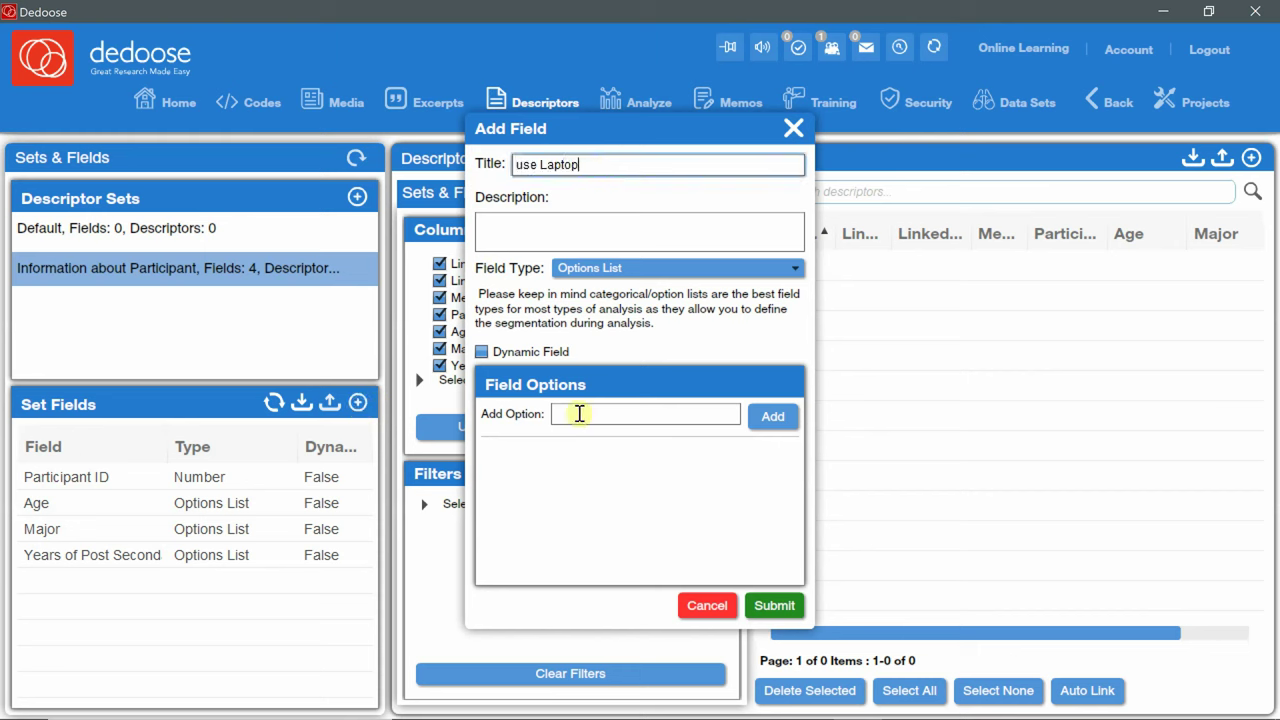
{"action": "left_click", "coordinate": [578, 415]}
{"action": "type", "text": "Yes"}
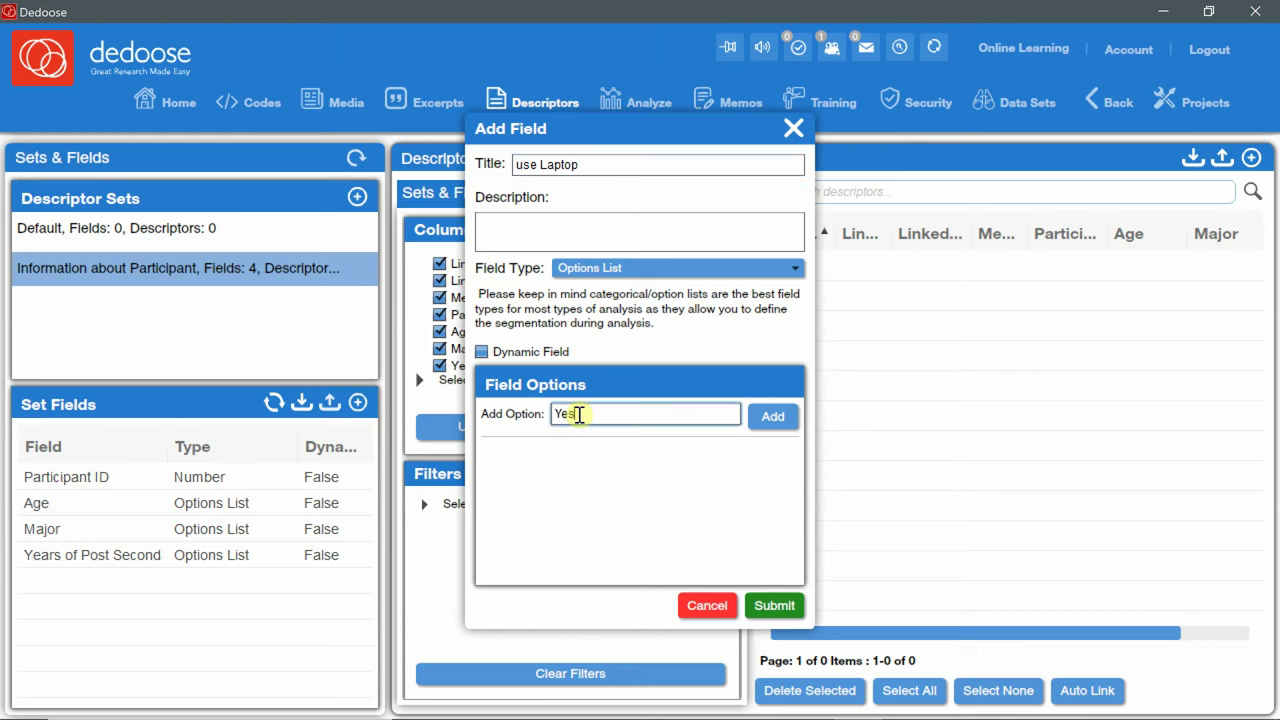
{"action": "left_click", "coordinate": [770, 418]}
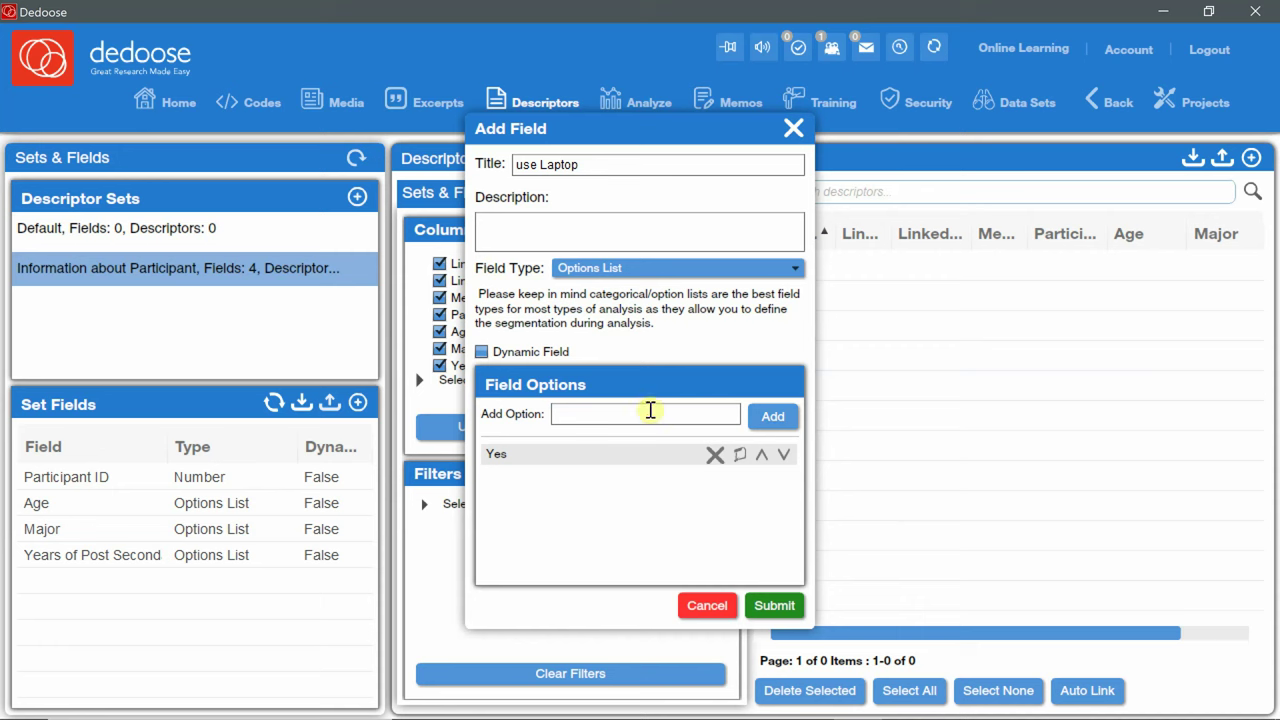
{"action": "left_click", "coordinate": [650, 410]}
{"action": "type", "text": "No"}
{"action": "left_click", "coordinate": [772, 420]}
{"action": "left_click", "coordinate": [776, 607]}
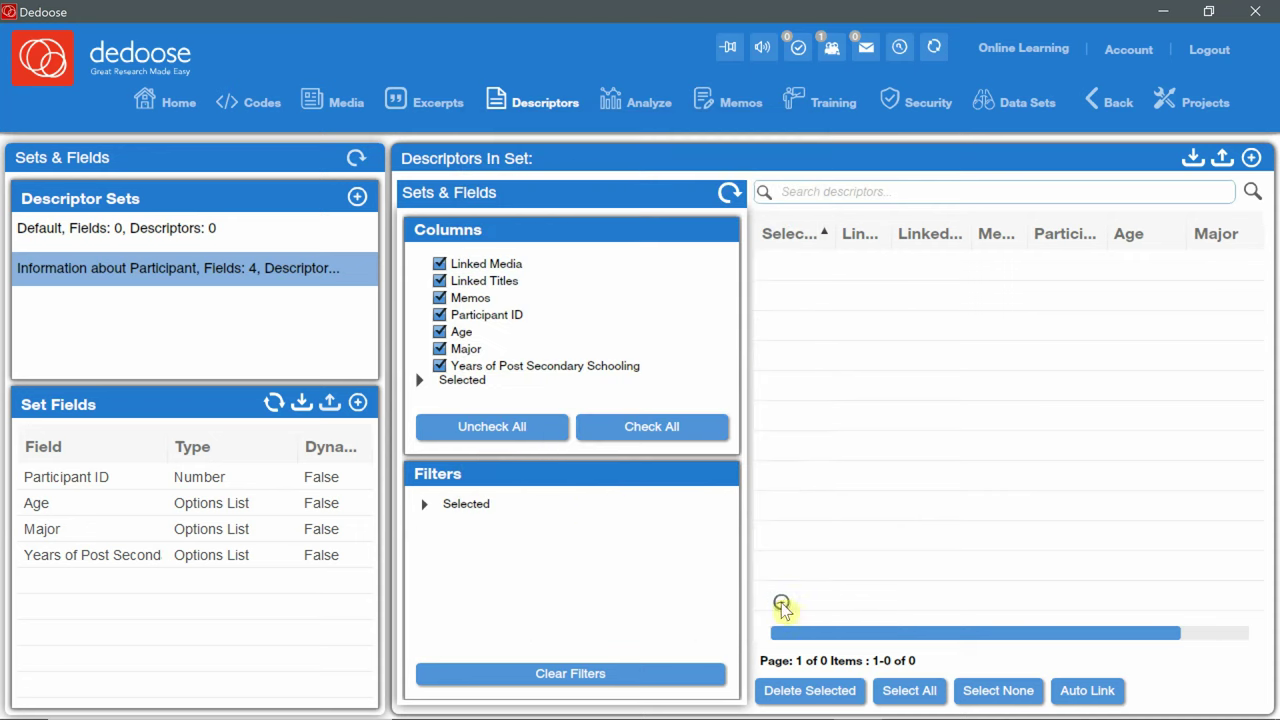
Add a 'Use Desktop' options field with Yes and No choices.
{"action": "left_click", "coordinate": [358, 401]}
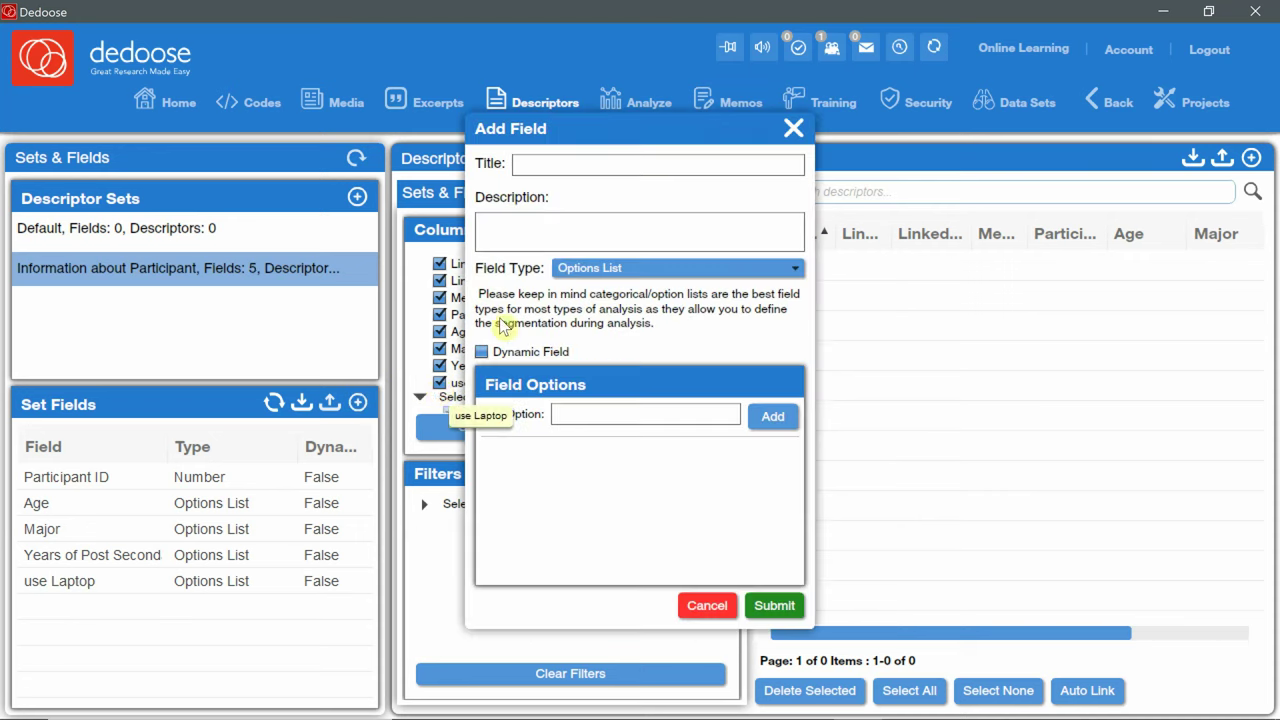
{"action": "left_click", "coordinate": [608, 163]}
{"action": "type", "text": "Use Des"}
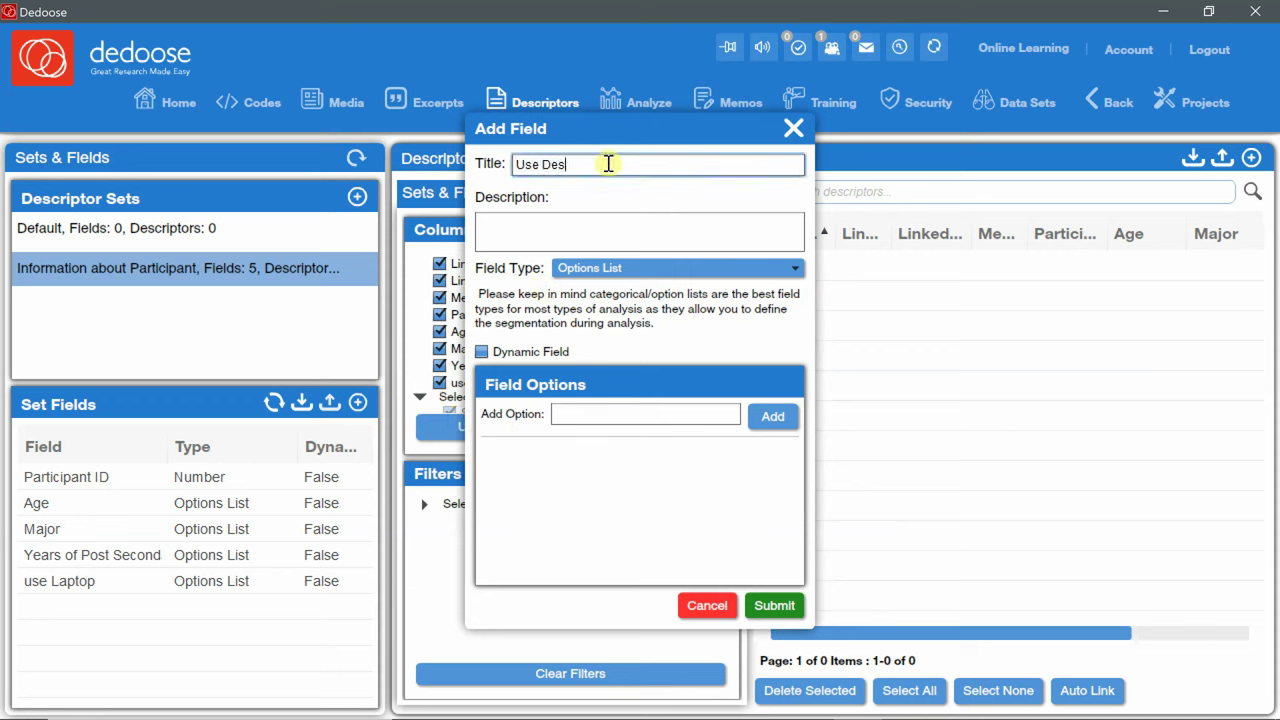
{"action": "type", "text": "ktop"}
{"action": "left_click", "coordinate": [578, 413]}
{"action": "type", "text": "Yes"}
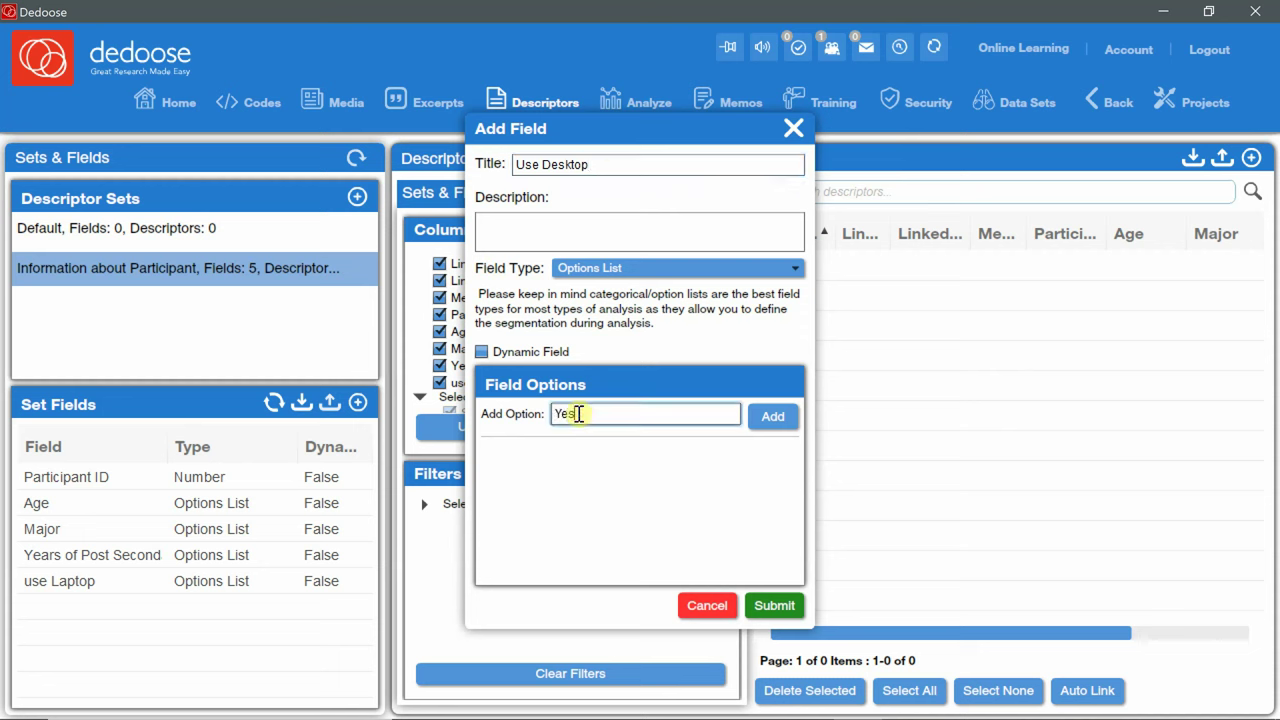
{"action": "left_click", "coordinate": [766, 417]}
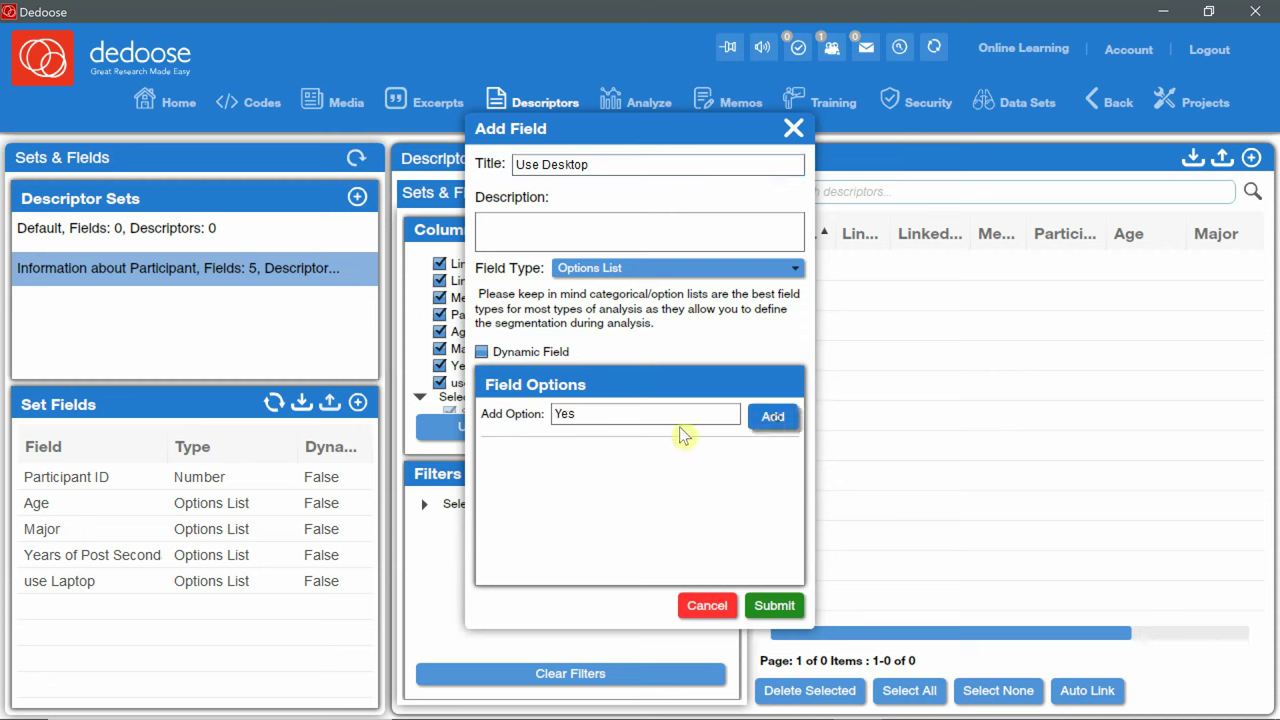
{"action": "left_click", "coordinate": [620, 416]}
{"action": "type", "text": "No"}
{"action": "left_click", "coordinate": [772, 416]}
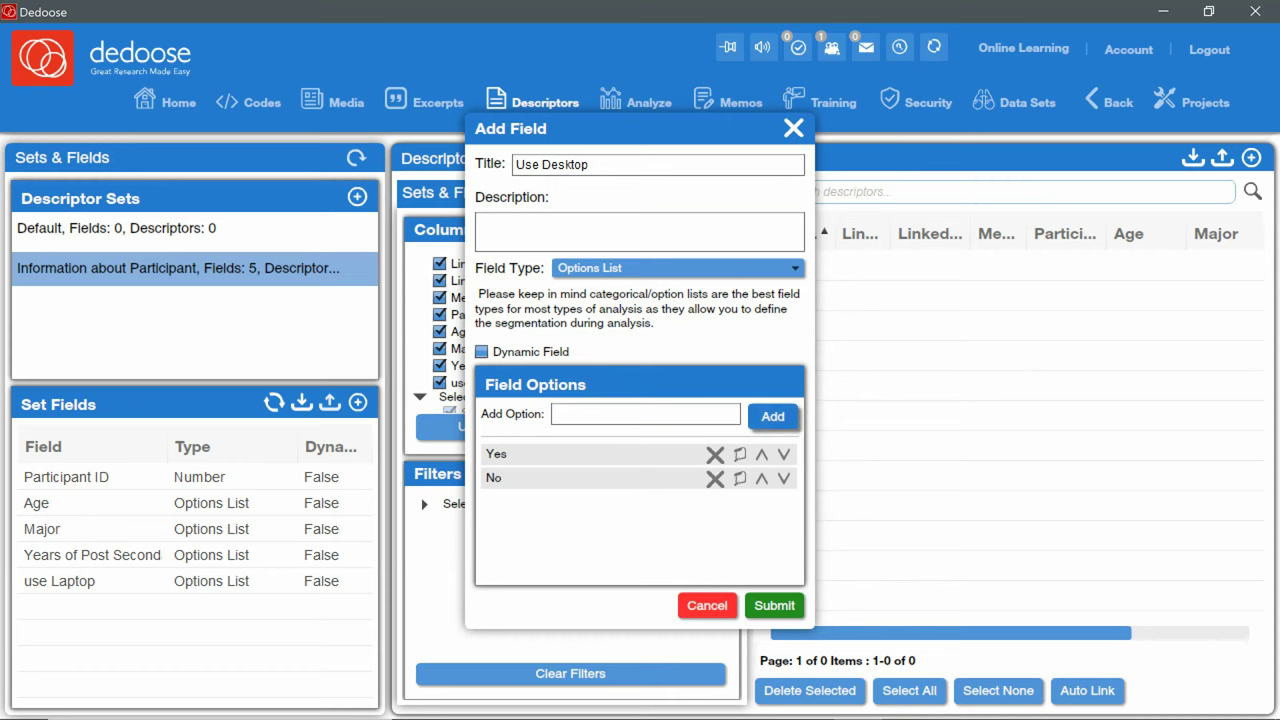
{"action": "left_click", "coordinate": [780, 610]}
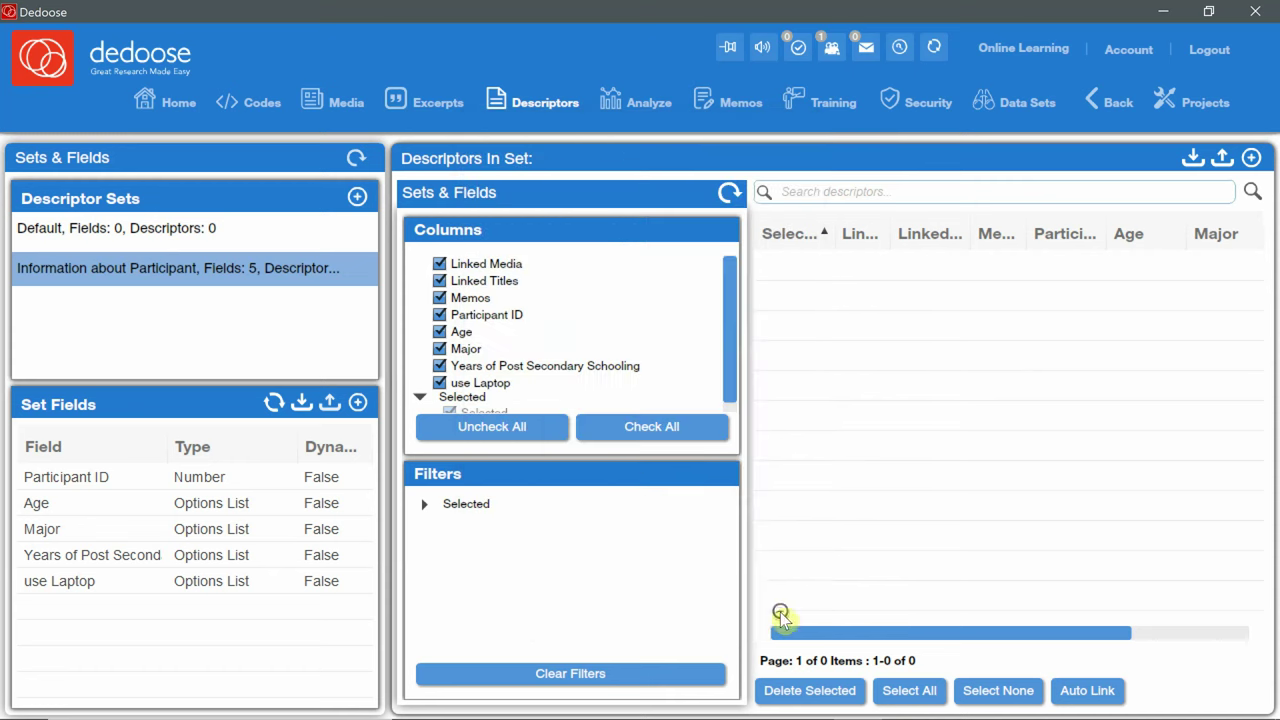
Add a 'use Tablet' options field with Yes and No choices.
{"action": "left_click", "coordinate": [358, 403]}
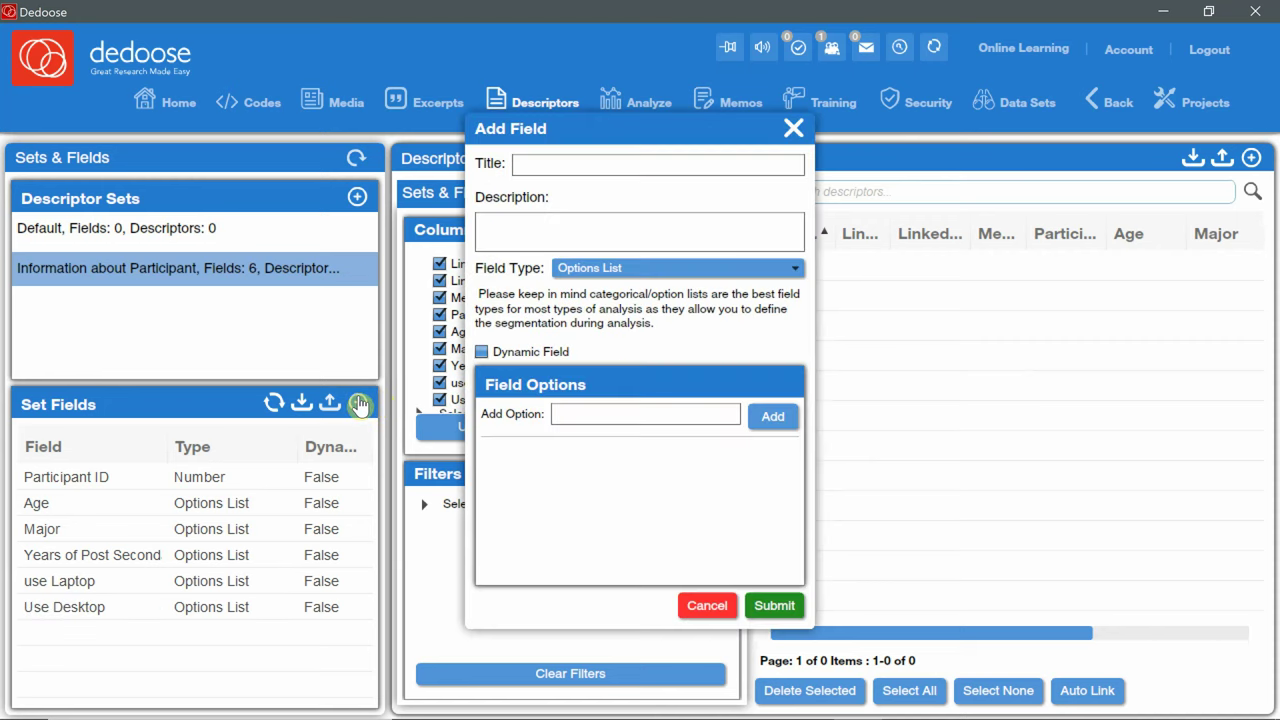
{"action": "left_click", "coordinate": [585, 162]}
{"action": "type", "text": "use T"}
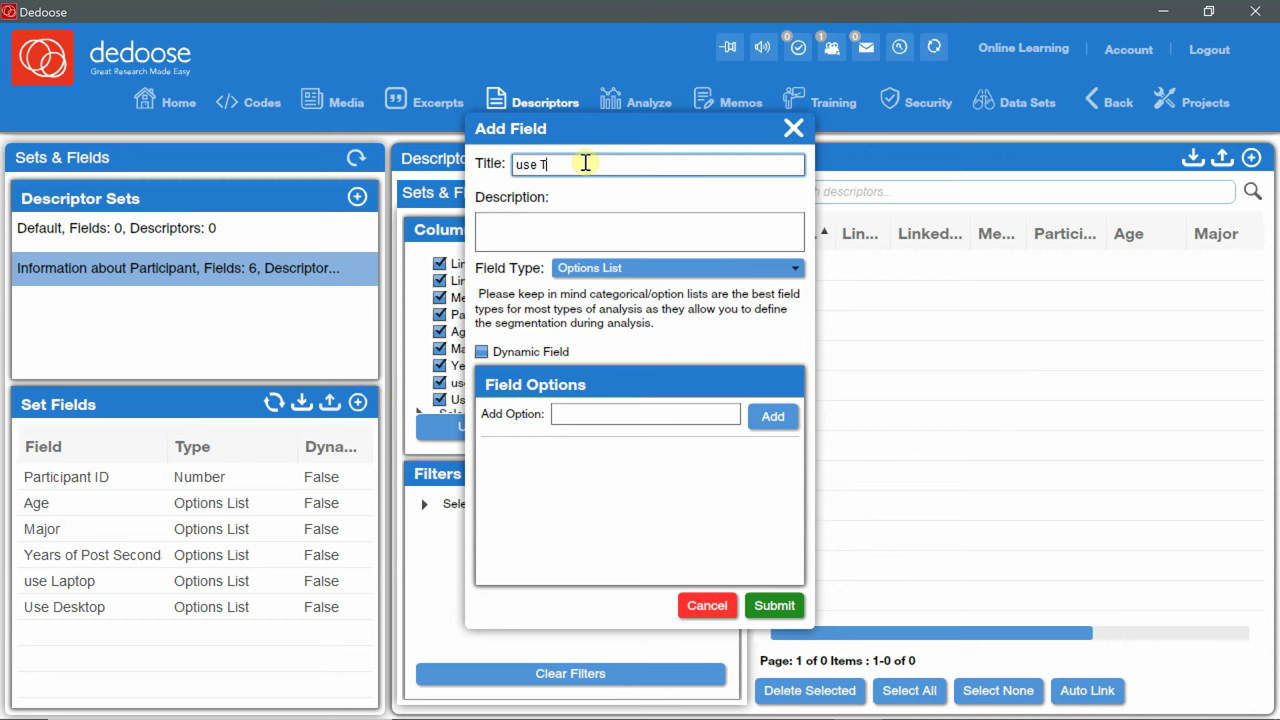
{"action": "type", "text": "ablet"}
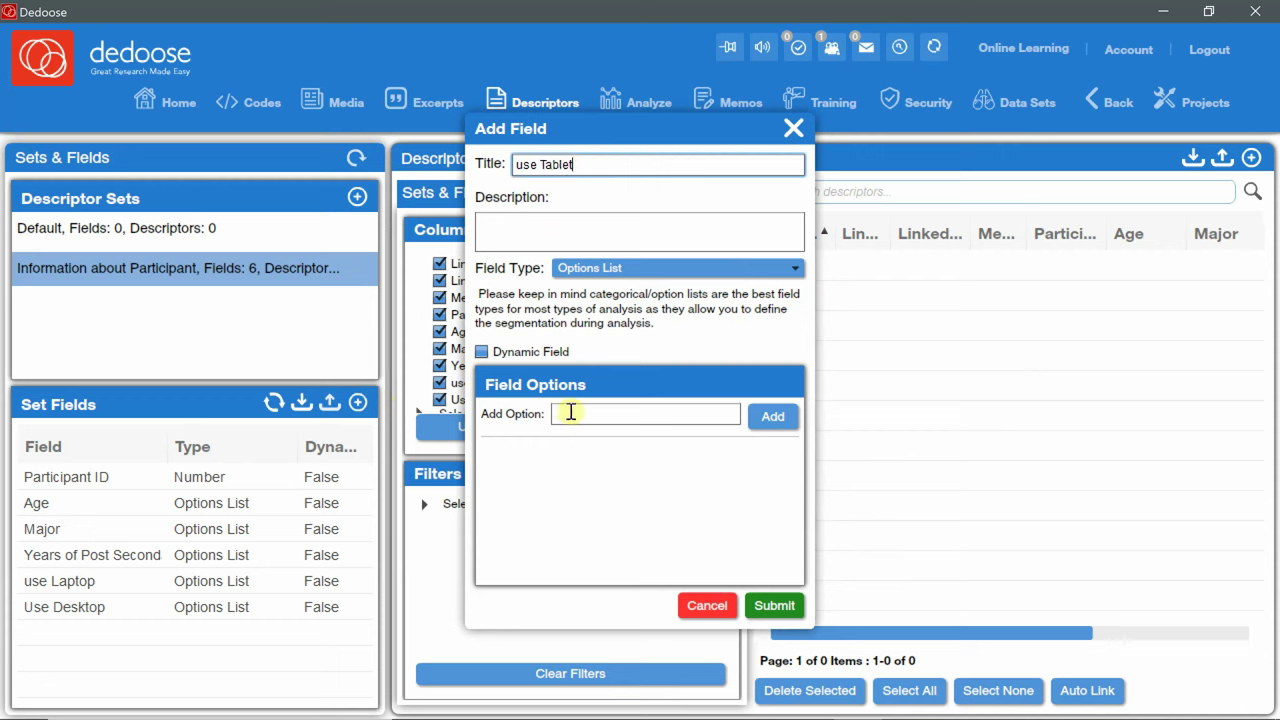
{"action": "left_click", "coordinate": [571, 412]}
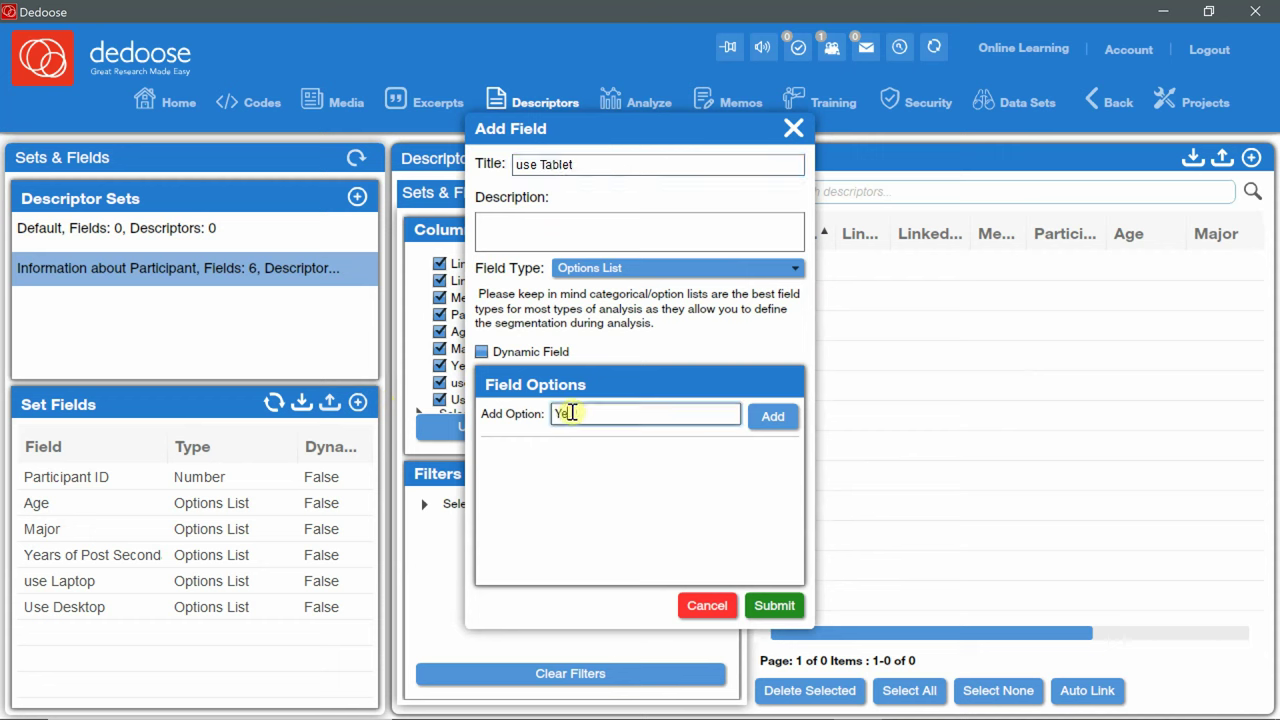
{"action": "type", "text": "Yes"}
{"action": "left_click", "coordinate": [772, 416]}
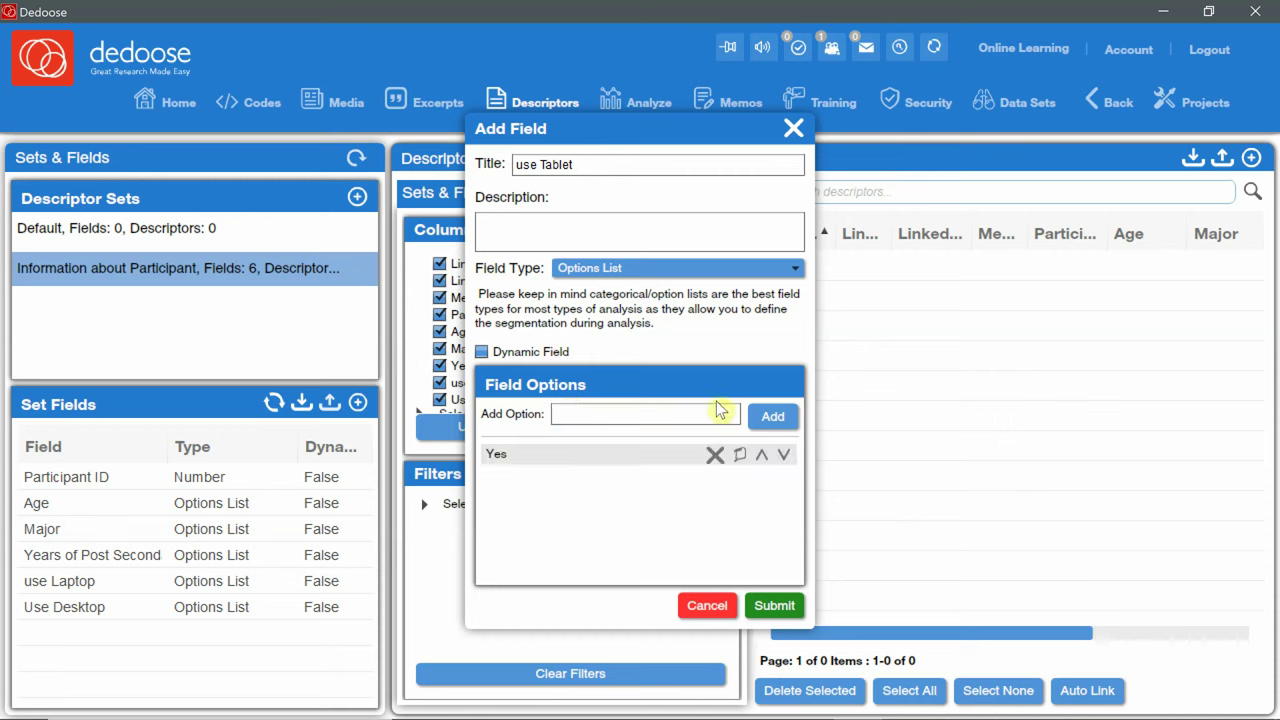
{"action": "left_click", "coordinate": [690, 420]}
{"action": "type", "text": "N"}
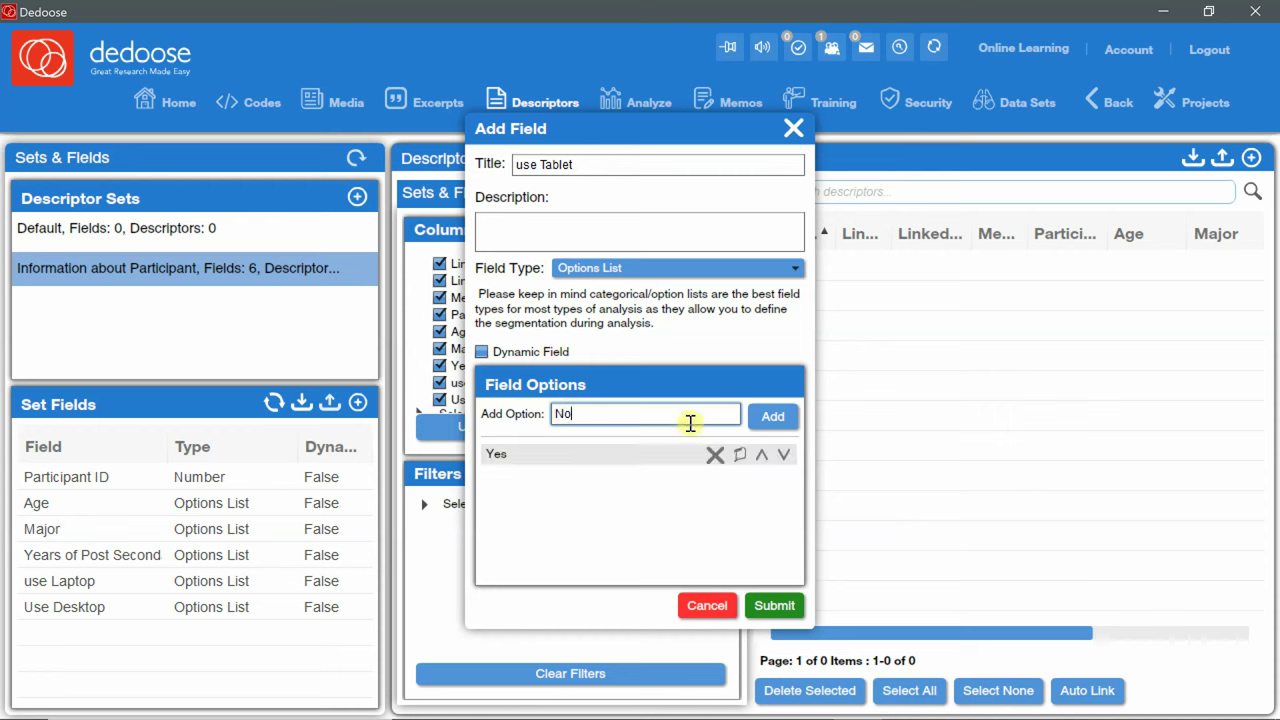
{"action": "type", "text": "o"}
{"action": "left_click", "coordinate": [768, 417]}
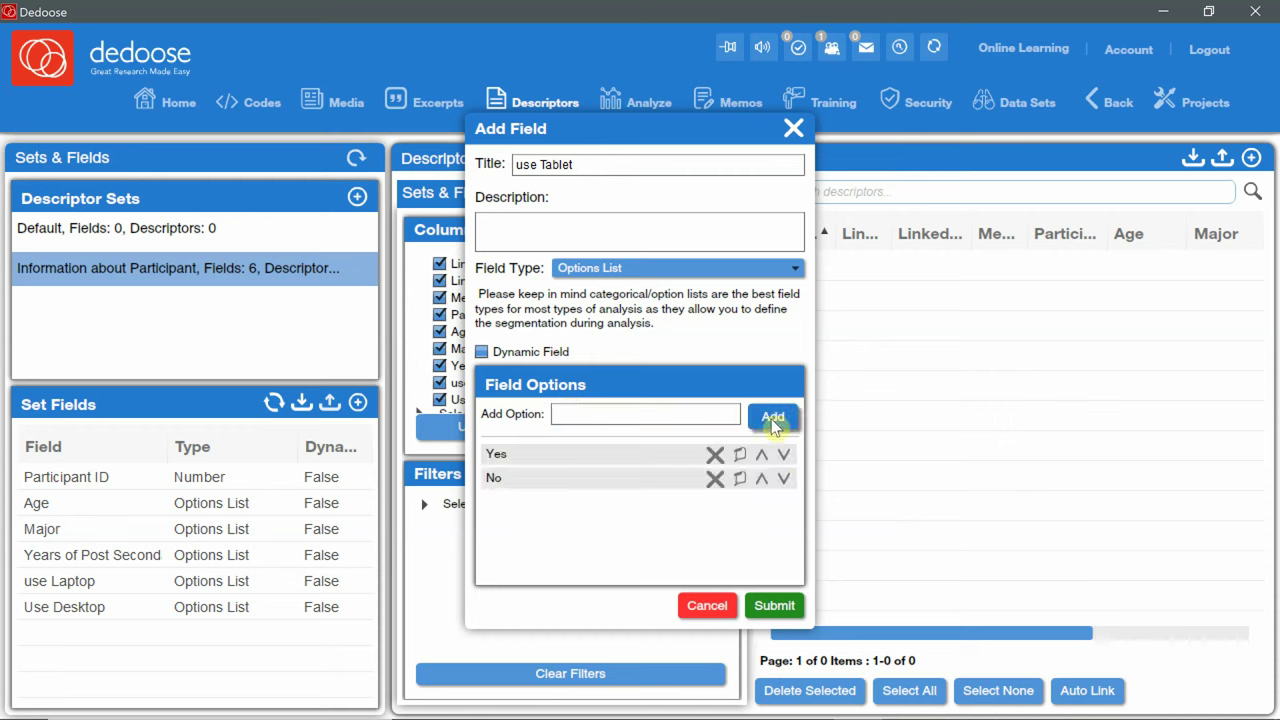
{"action": "left_click", "coordinate": [765, 607]}
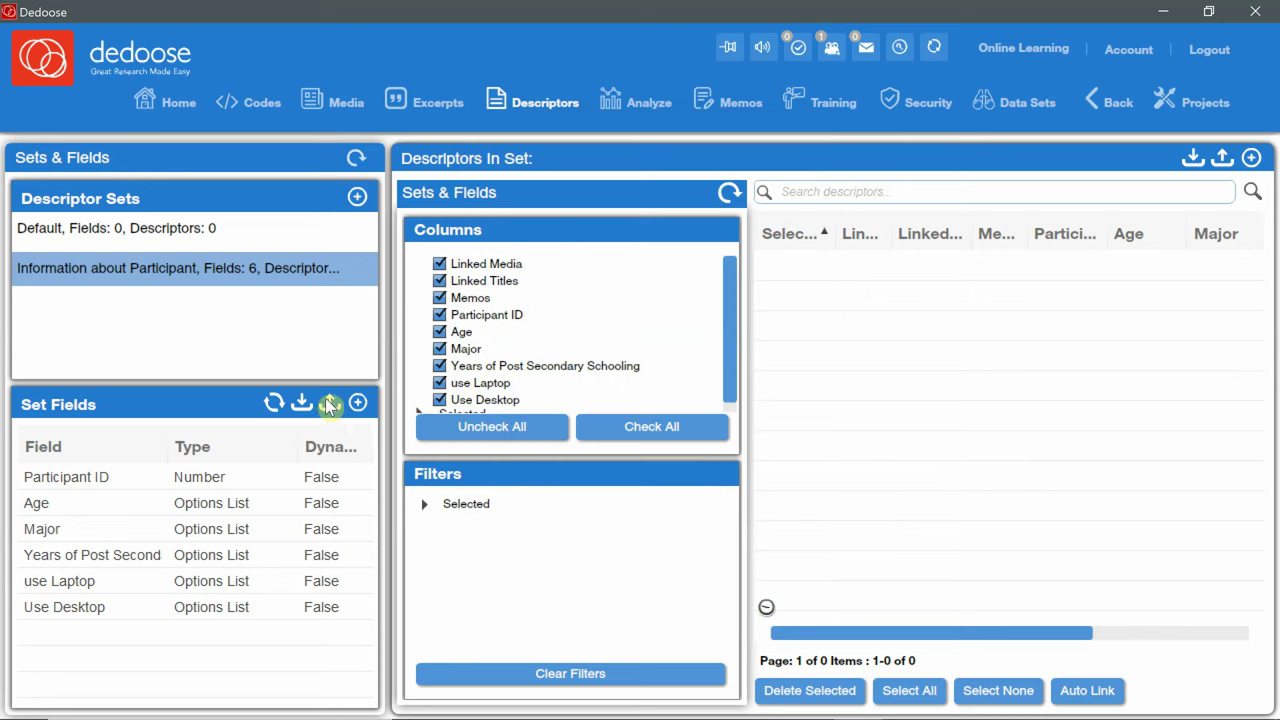
Add a 'use Mobile Phone' options field with Yes and No choices.
{"action": "left_click", "coordinate": [358, 404]}
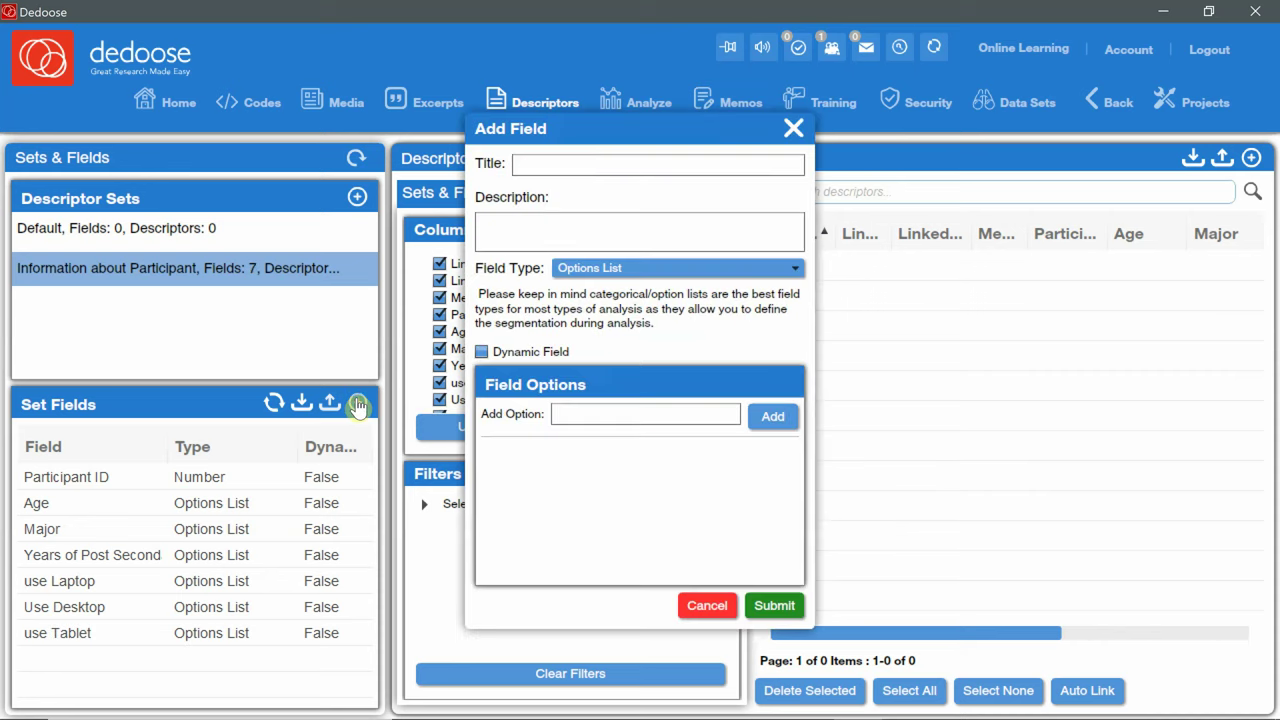
{"action": "left_click", "coordinate": [597, 166]}
{"action": "type", "text": "use Mobi"}
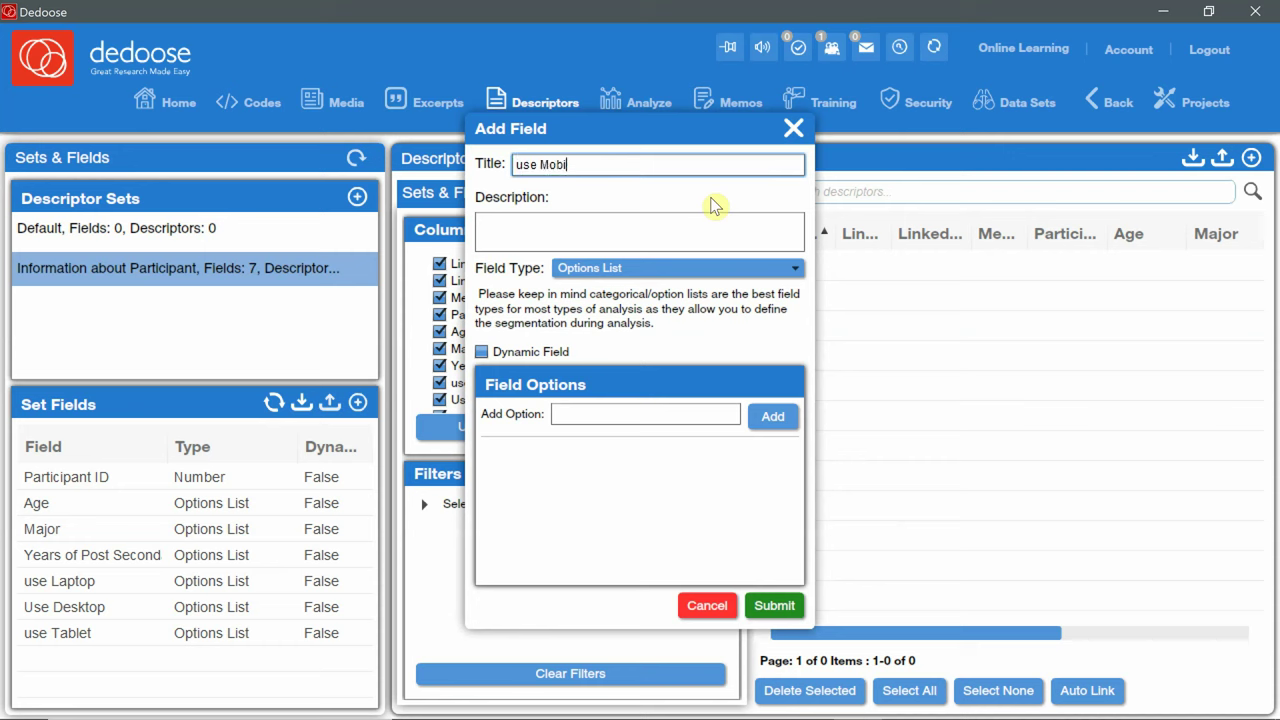
{"action": "type", "text": "le Phone"}
{"action": "left_click", "coordinate": [682, 413]}
{"action": "type", "text": "Yes"}
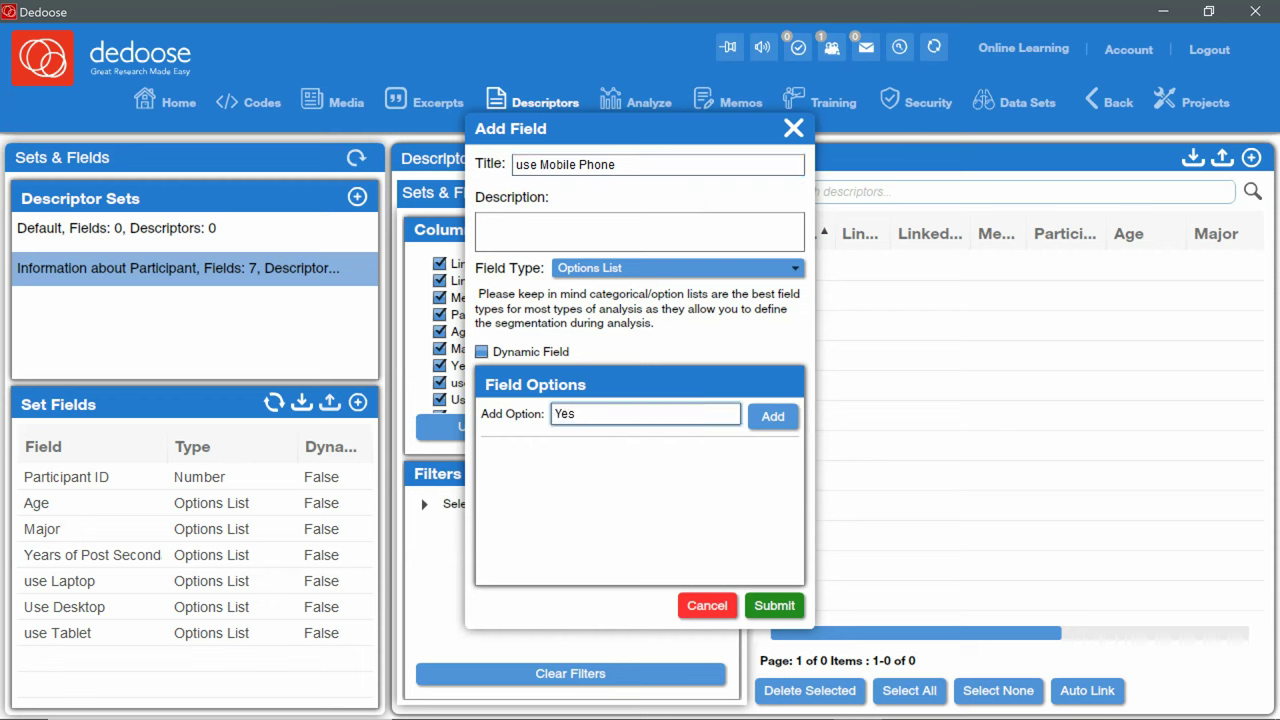
{"action": "left_click", "coordinate": [773, 416]}
{"action": "type", "text": "No"}
{"action": "left_click", "coordinate": [770, 418]}
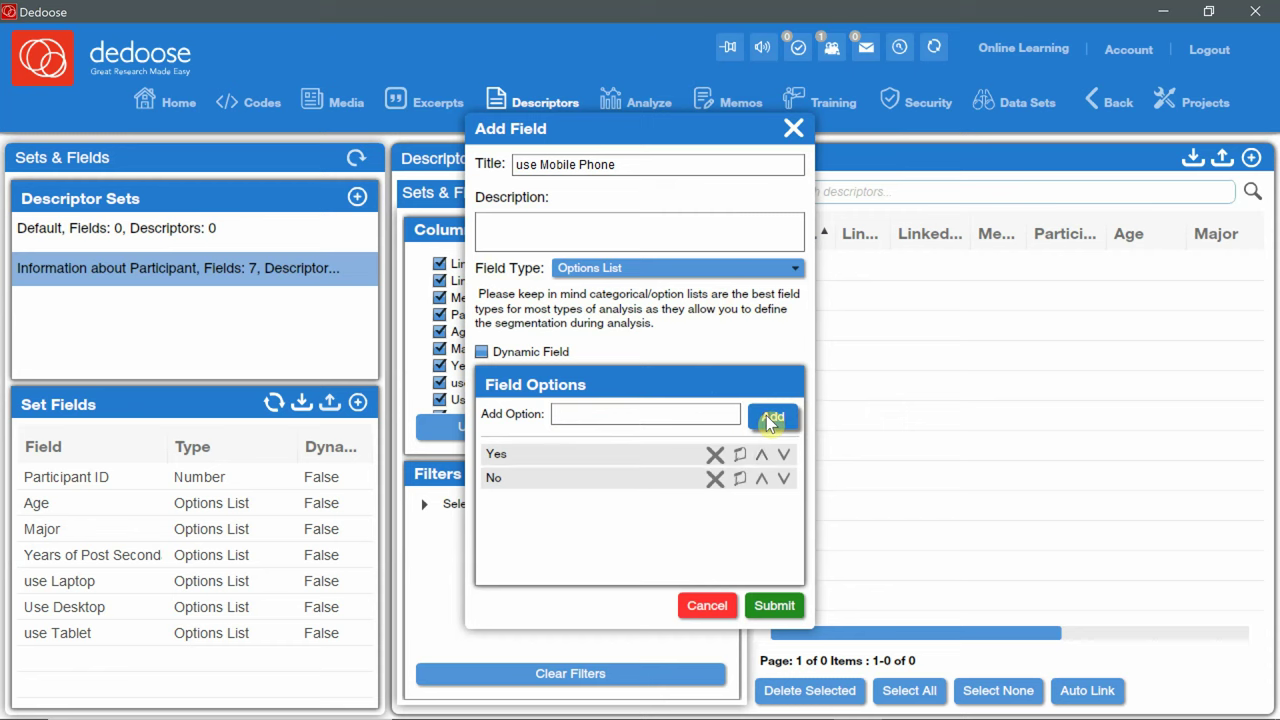
{"action": "left_click", "coordinate": [774, 605]}
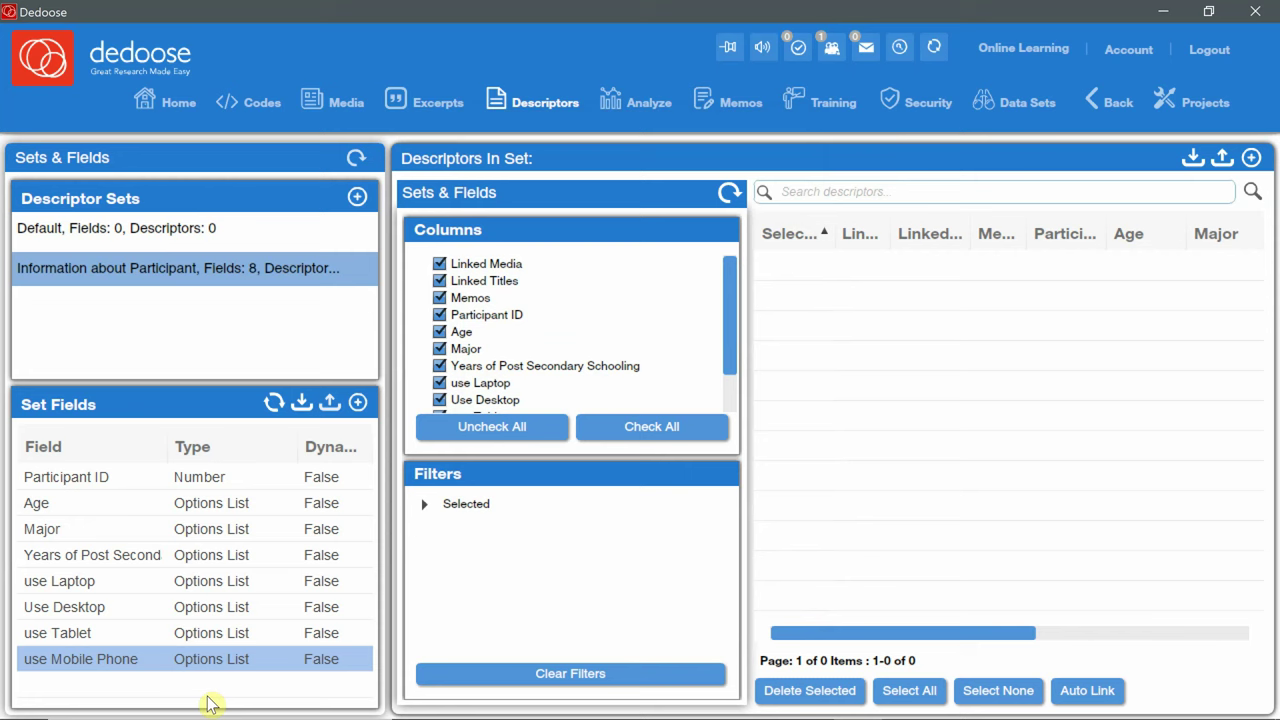
{"action": "left_click", "coordinate": [146, 663]}
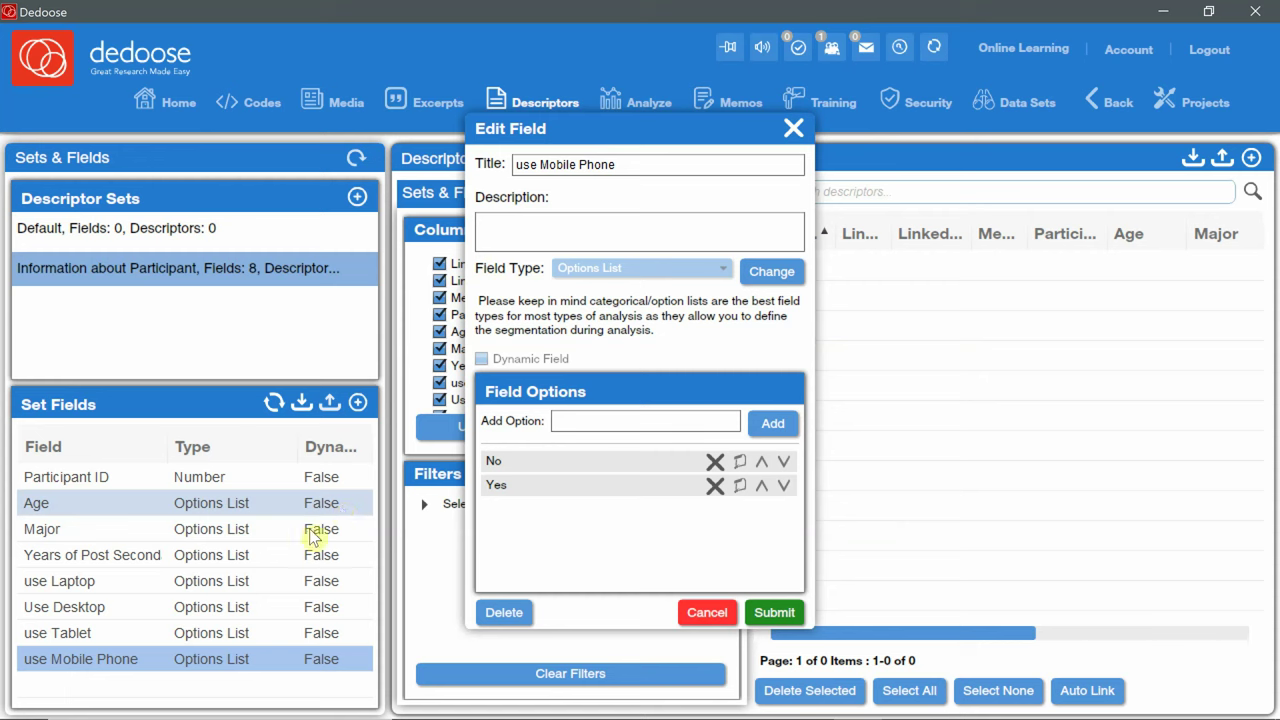
Cancel the open field edit, then add a dynamic 'Phases' field with Phase 1 and Phase 2.
{"action": "left_click", "coordinate": [707, 614]}
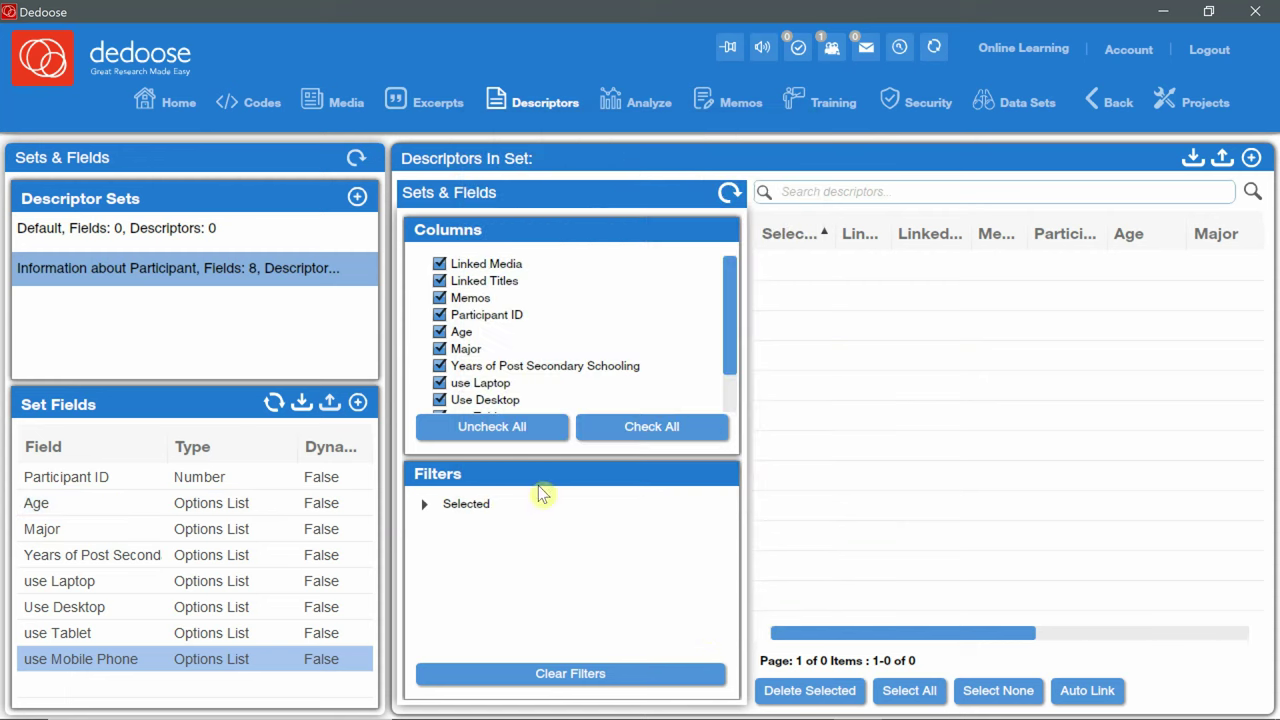
{"action": "left_click", "coordinate": [357, 405]}
{"action": "left_click", "coordinate": [591, 165]}
{"action": "type", "text": "Pha"}
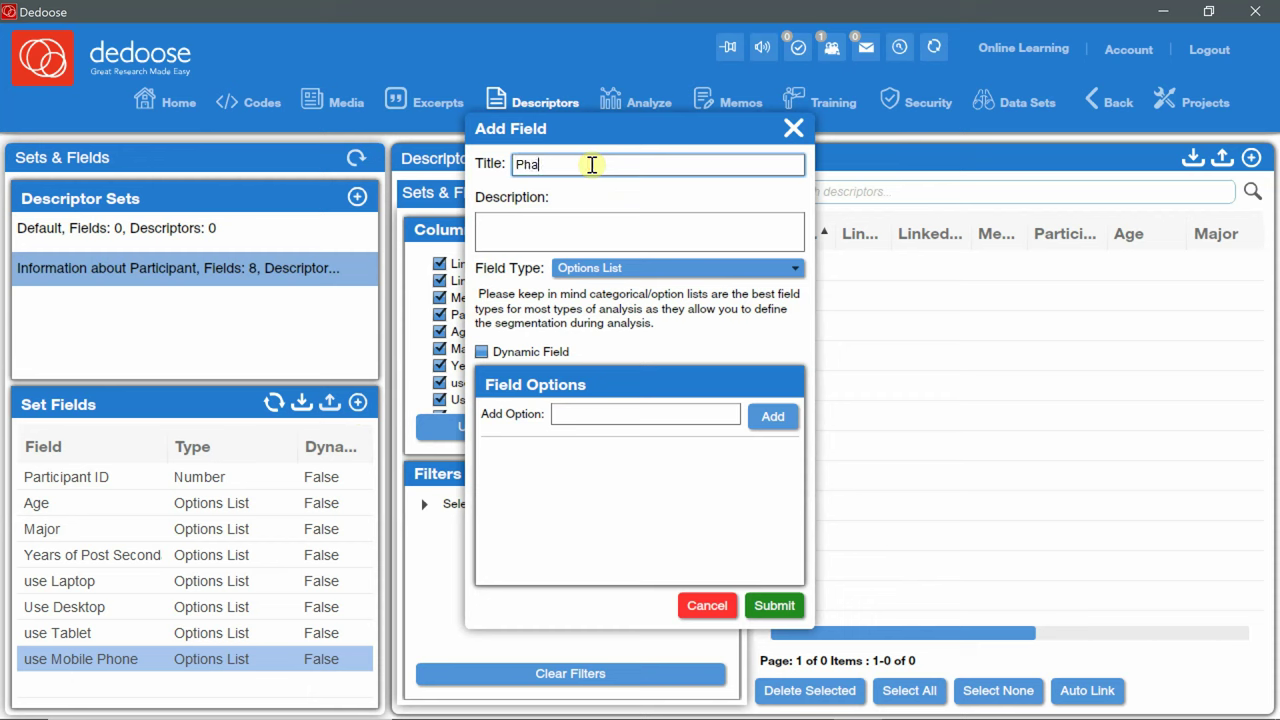
{"action": "type", "text": "ses"}
{"action": "left_click", "coordinate": [617, 413]}
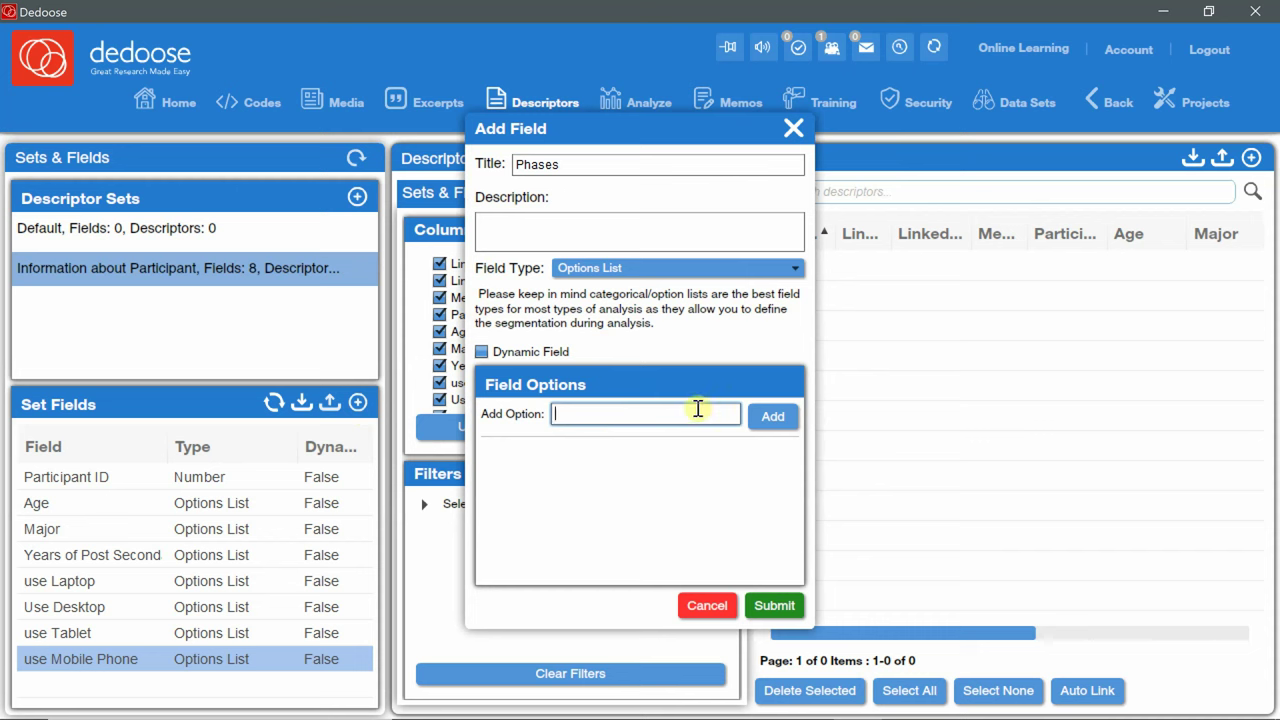
{"action": "type", "text": "Phase 1"}
{"action": "left_click", "coordinate": [772, 416]}
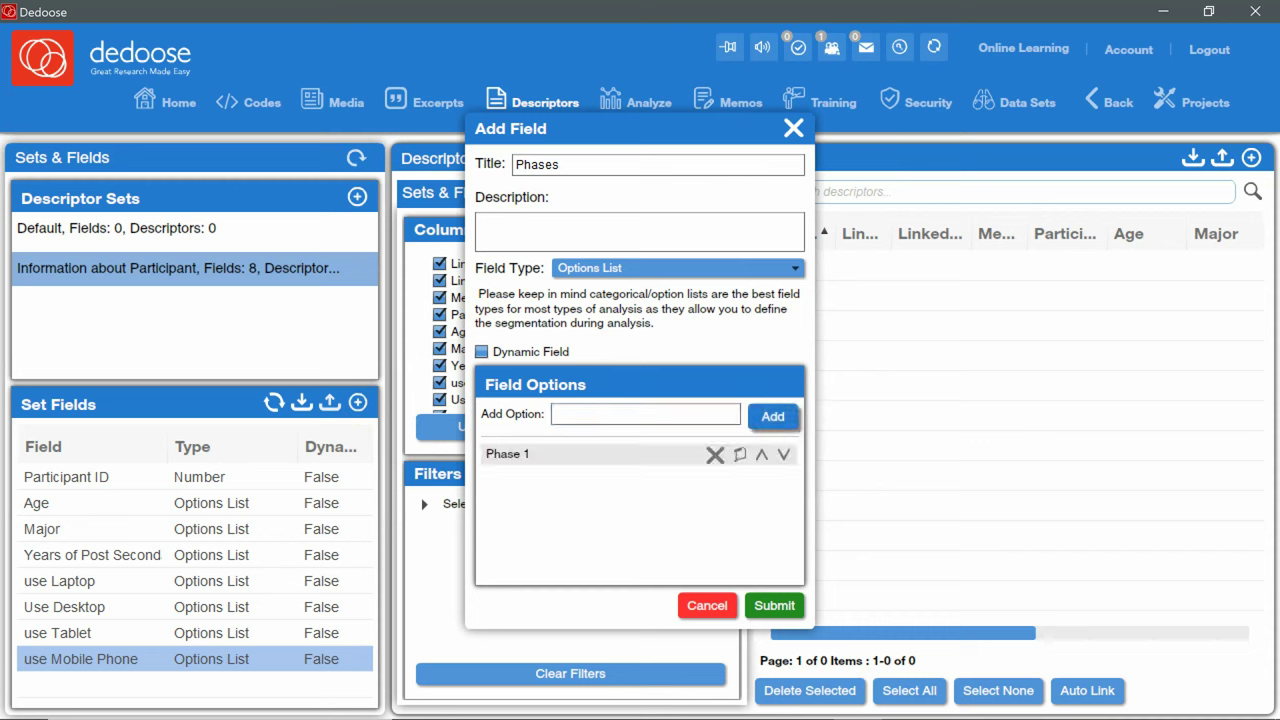
{"action": "left_click", "coordinate": [646, 413]}
{"action": "type", "text": "Phase 2"}
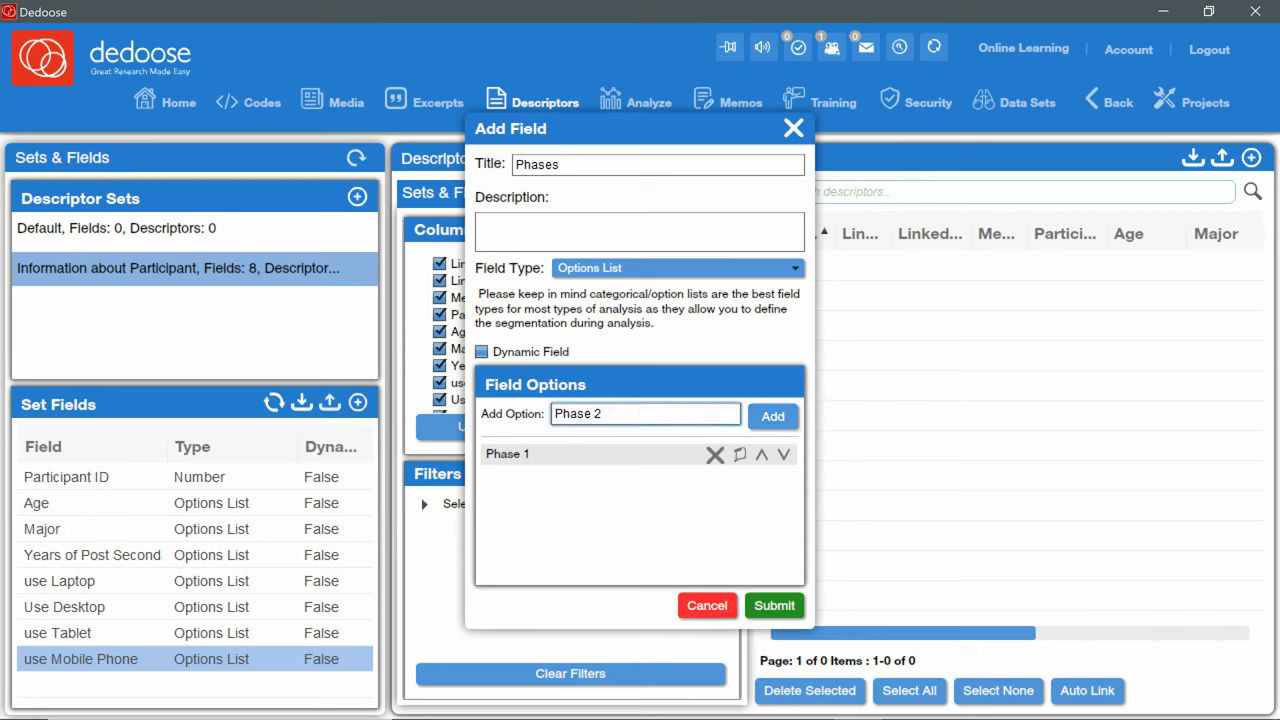
{"action": "left_click", "coordinate": [771, 416]}
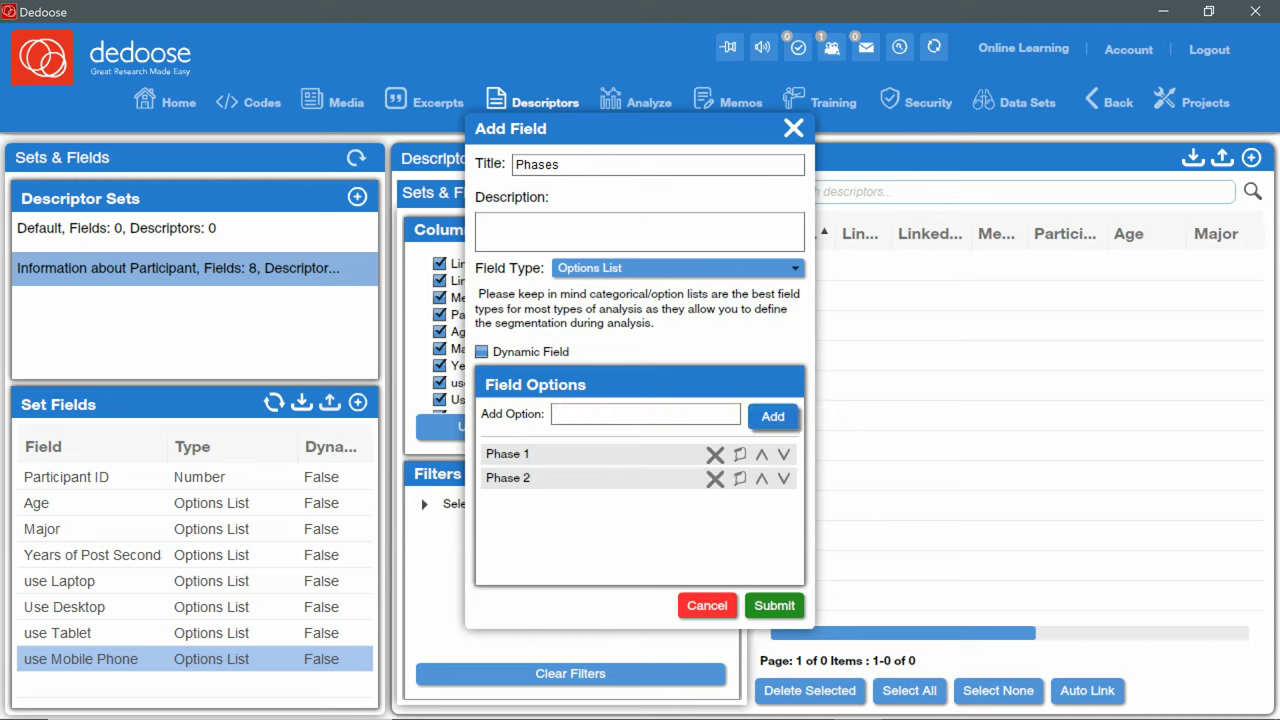
{"action": "left_click", "coordinate": [482, 352]}
{"action": "left_click", "coordinate": [772, 605]}
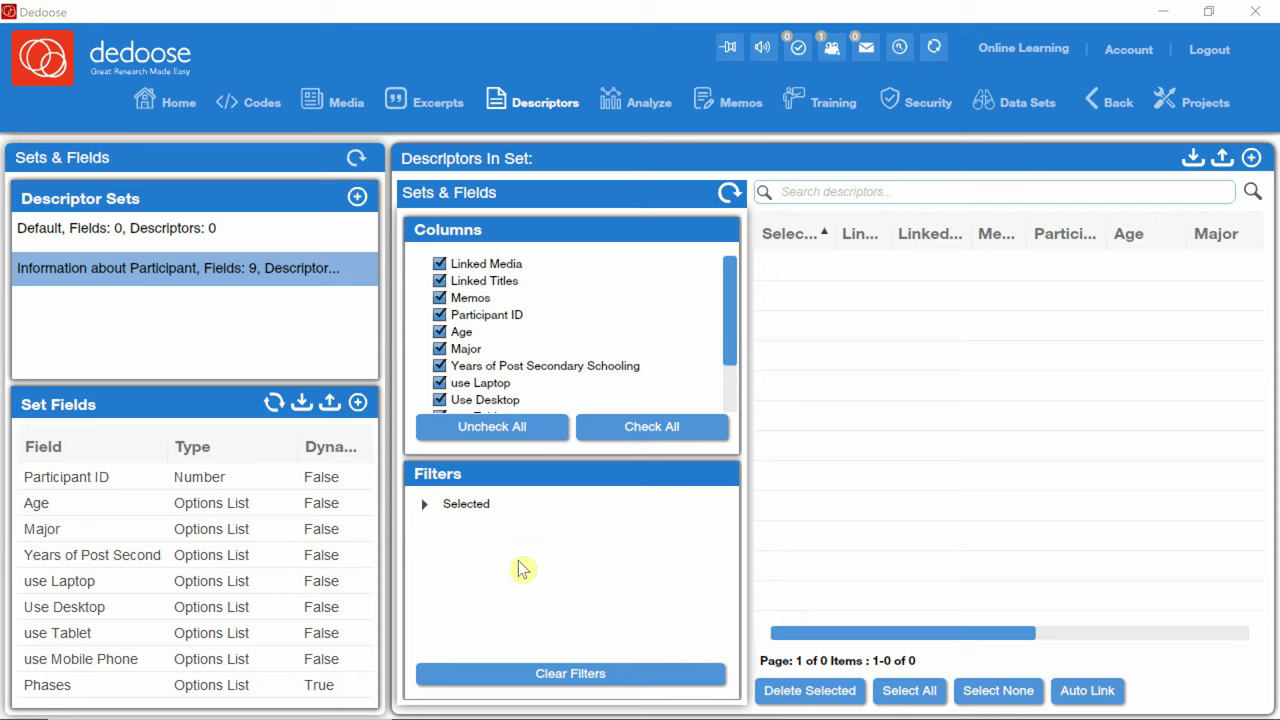
{"action": "left_click", "coordinate": [272, 402]}
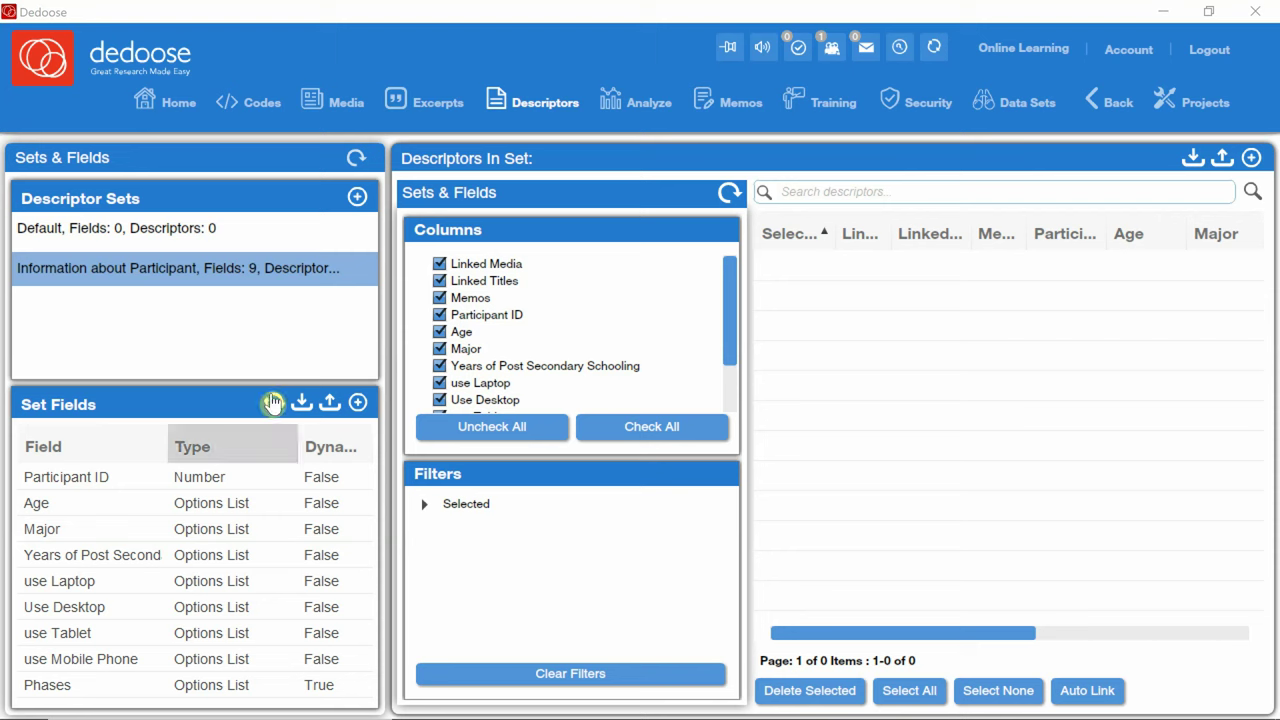
Export the set's fields as an Excel 2007 (xlsx) file.
{"action": "left_click", "coordinate": [328, 404]}
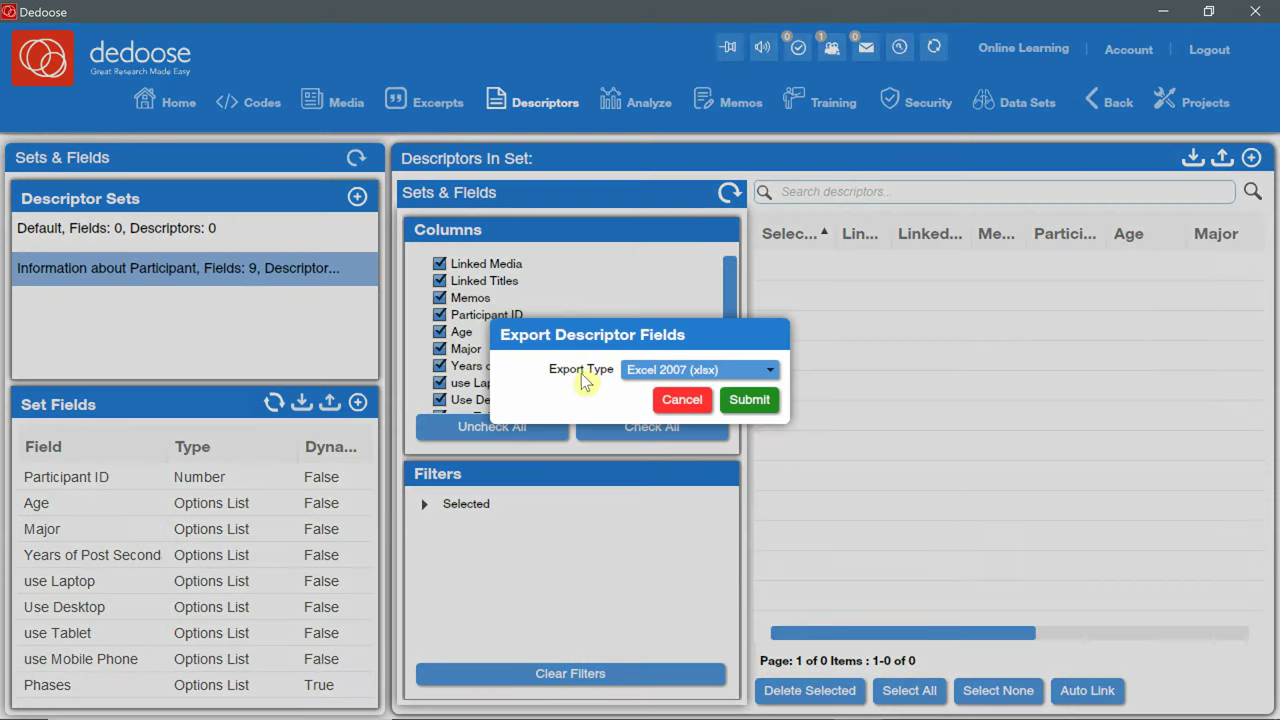
{"action": "left_click", "coordinate": [772, 372]}
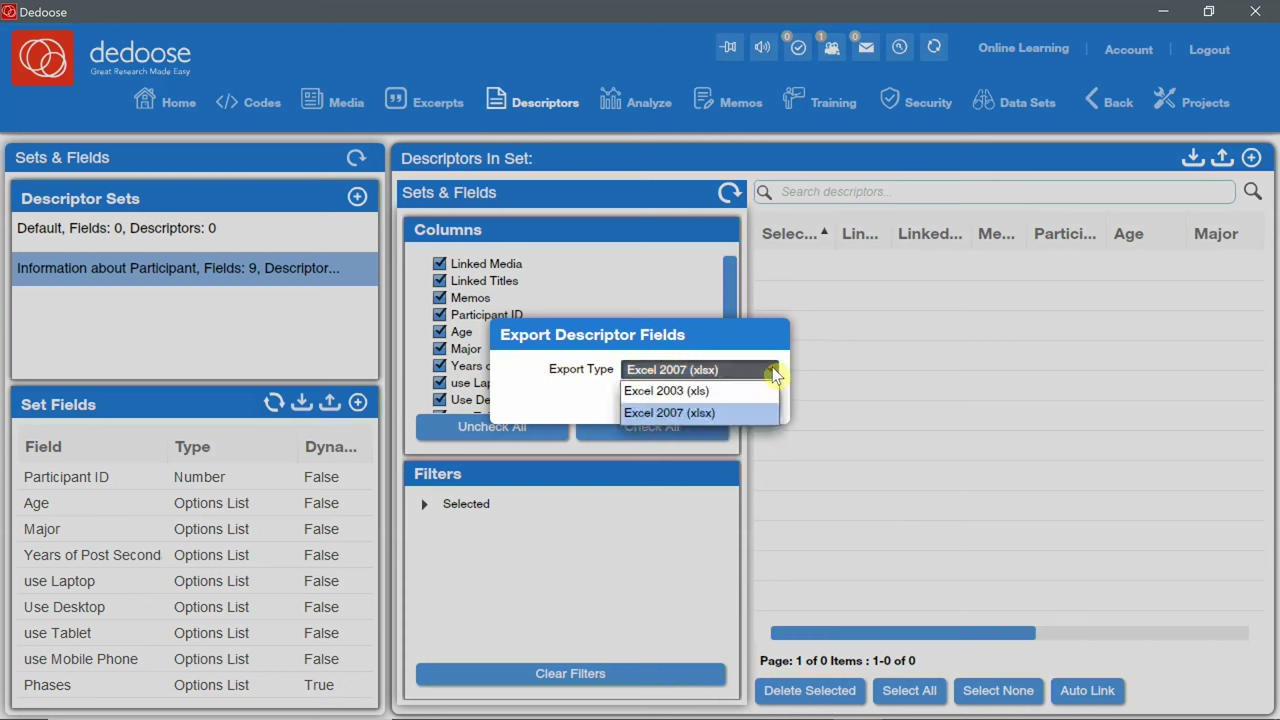
{"action": "left_click", "coordinate": [730, 416]}
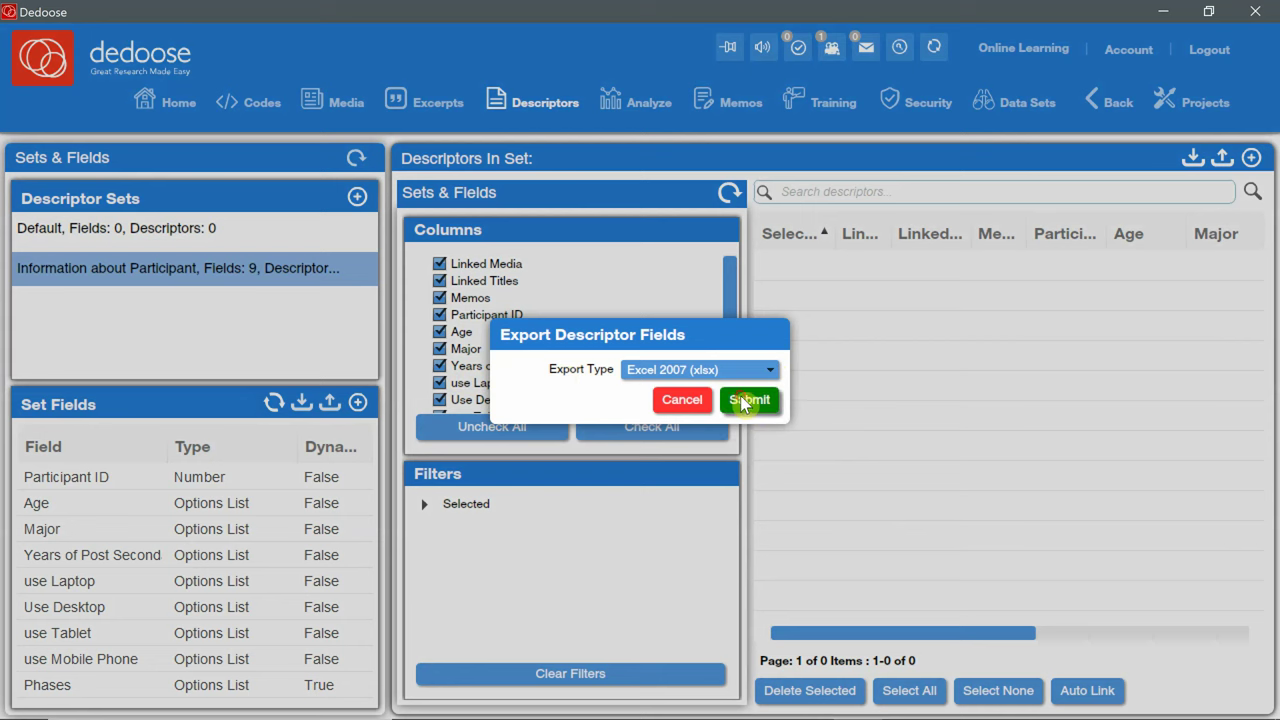
{"action": "left_click", "coordinate": [742, 401]}
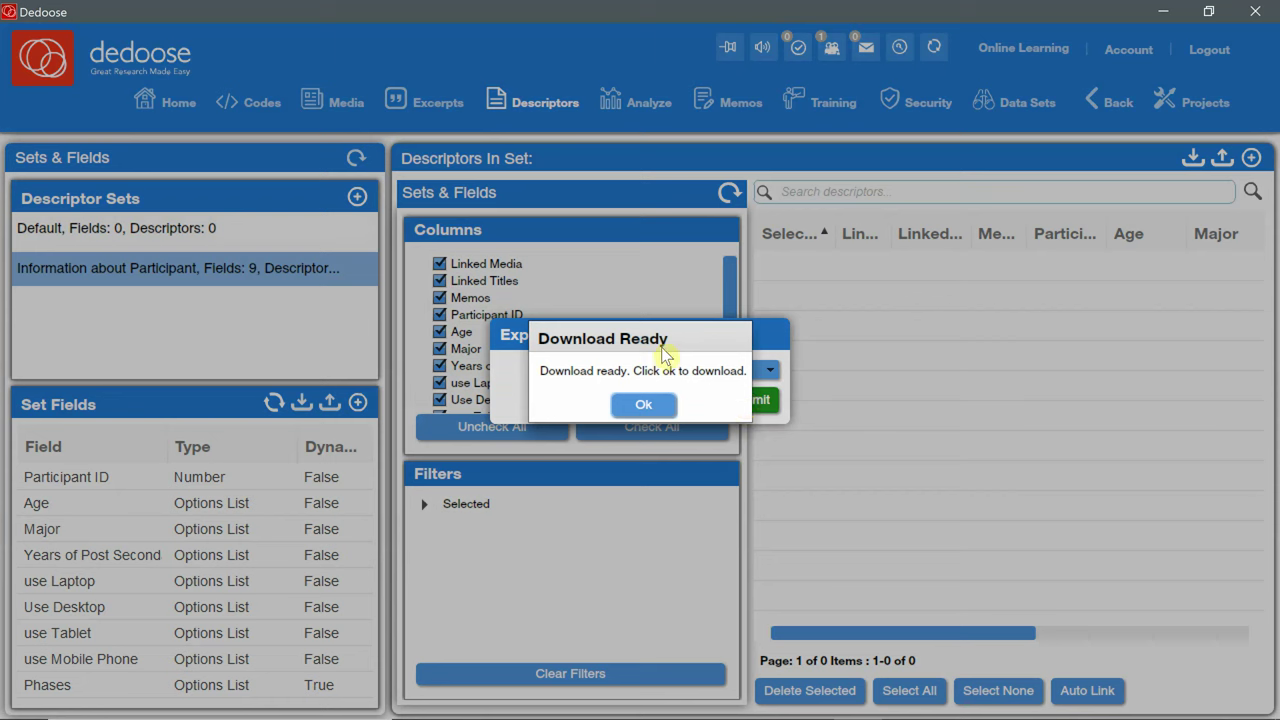
Accept the download and save it with 'Online Learning ' prefixed to the exported file name.
{"action": "left_click", "coordinate": [638, 408]}
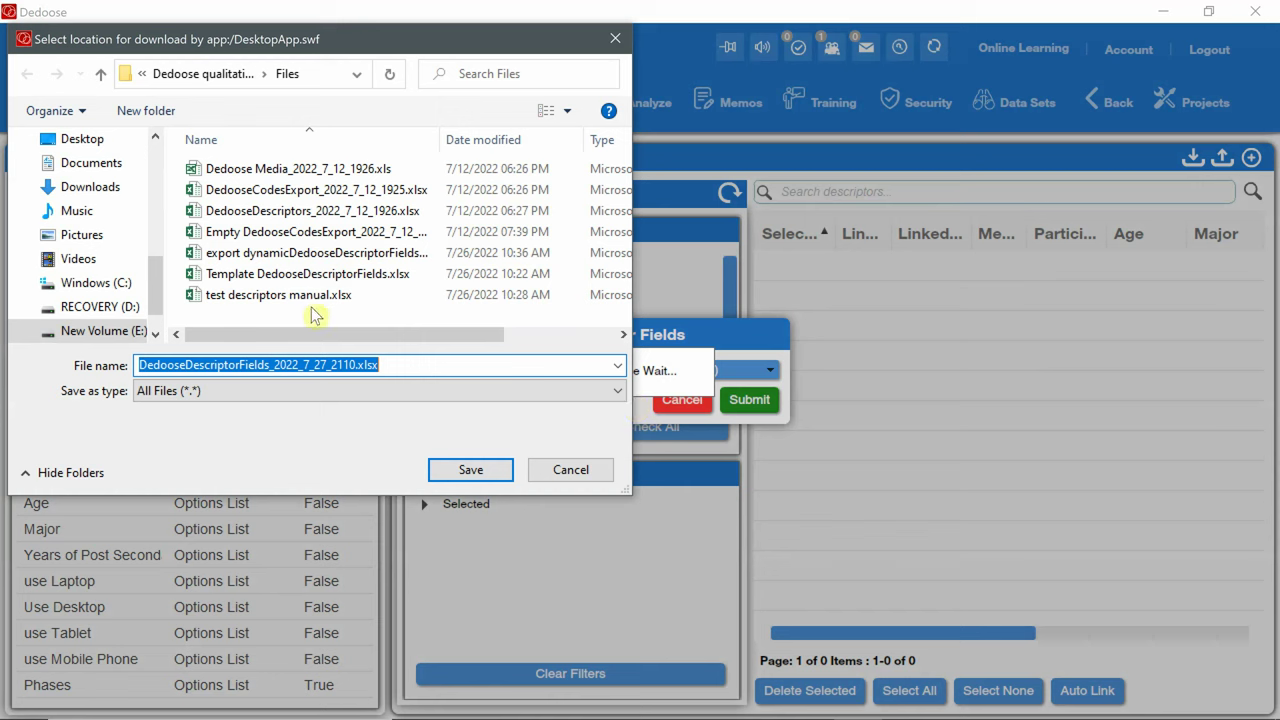
{"action": "left_click", "coordinate": [143, 363]}
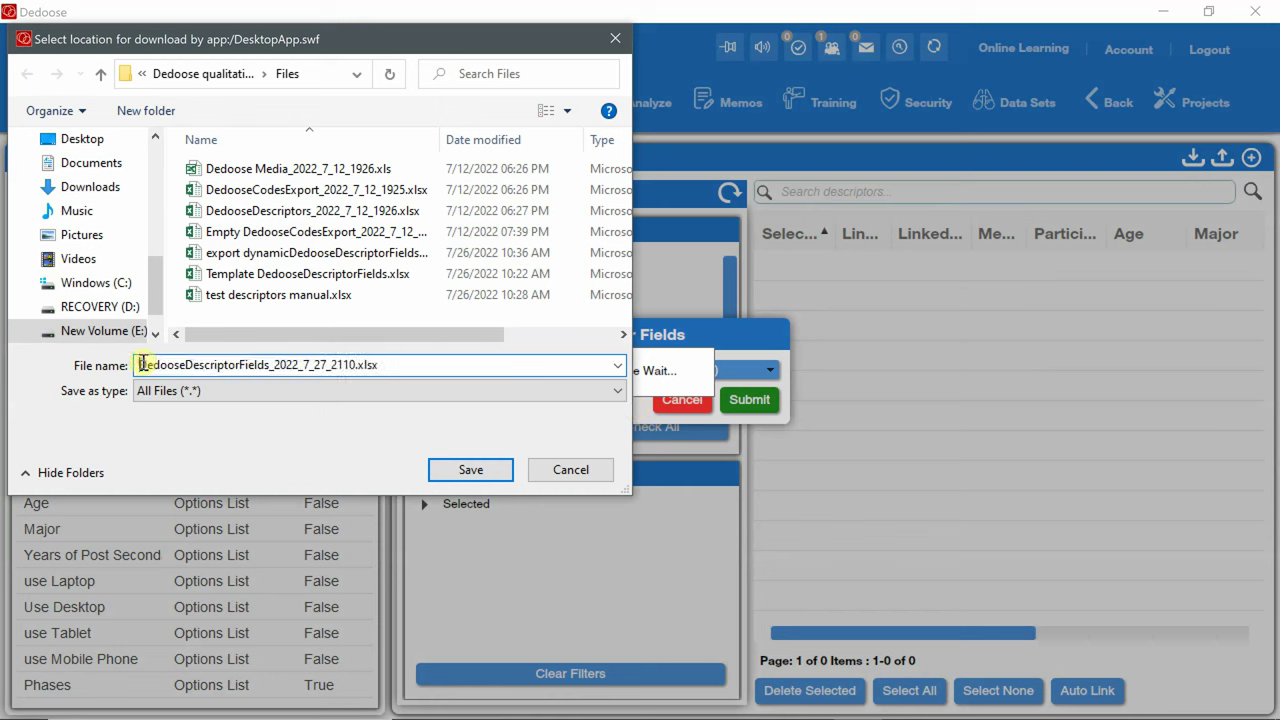
{"action": "type", "text": "Online "}
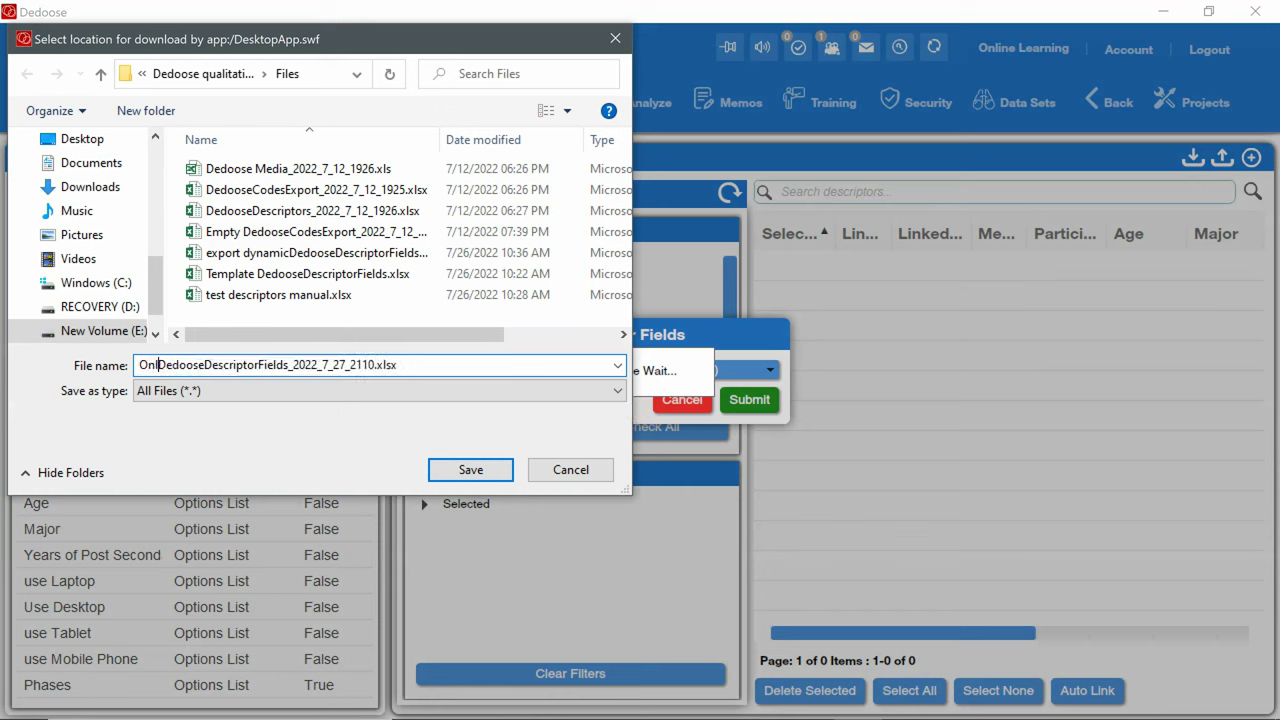
{"action": "type", "text": "Learnin"}
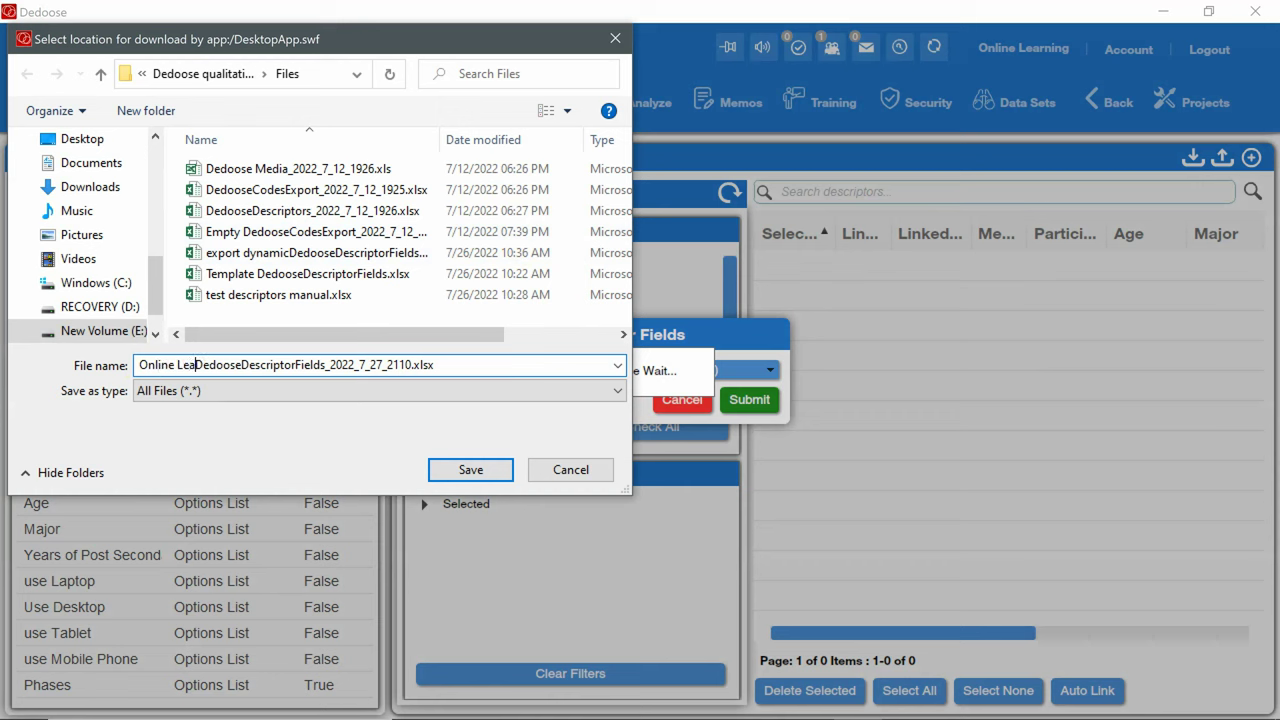
{"action": "type", "text": "g"}
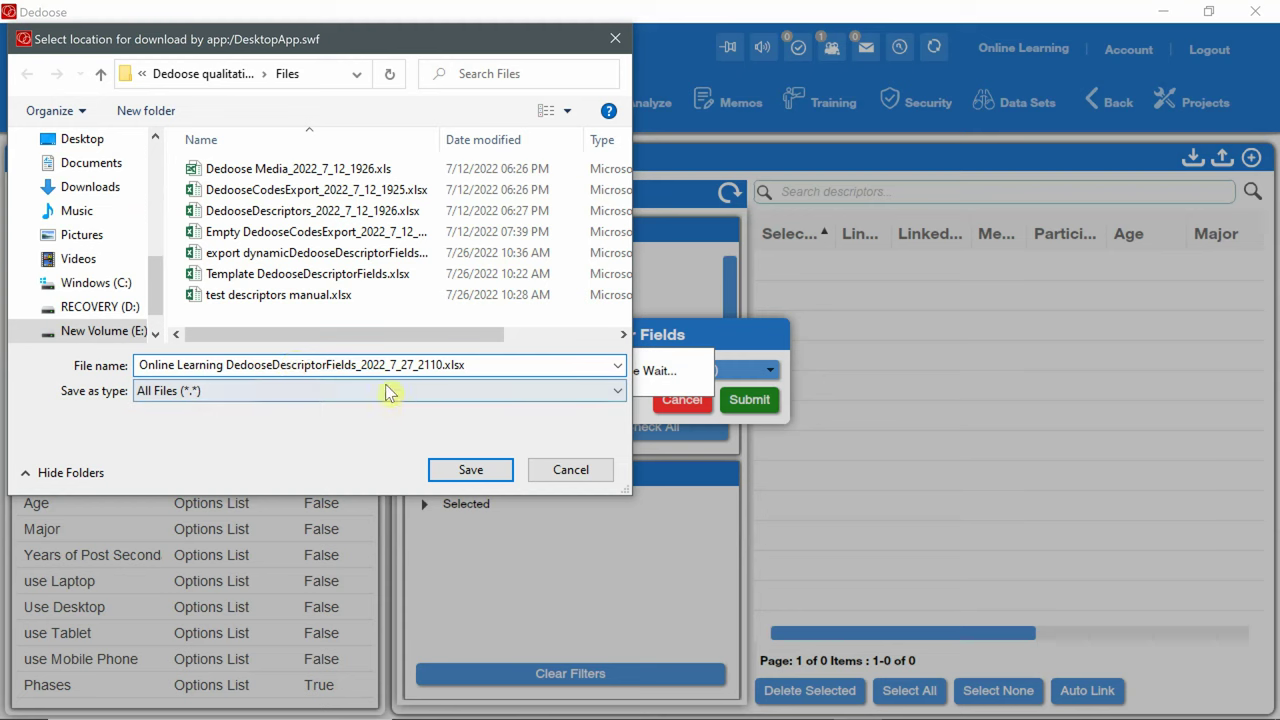
{"action": "key", "text": "Tab"}
{"action": "left_click", "coordinate": [440, 362]}
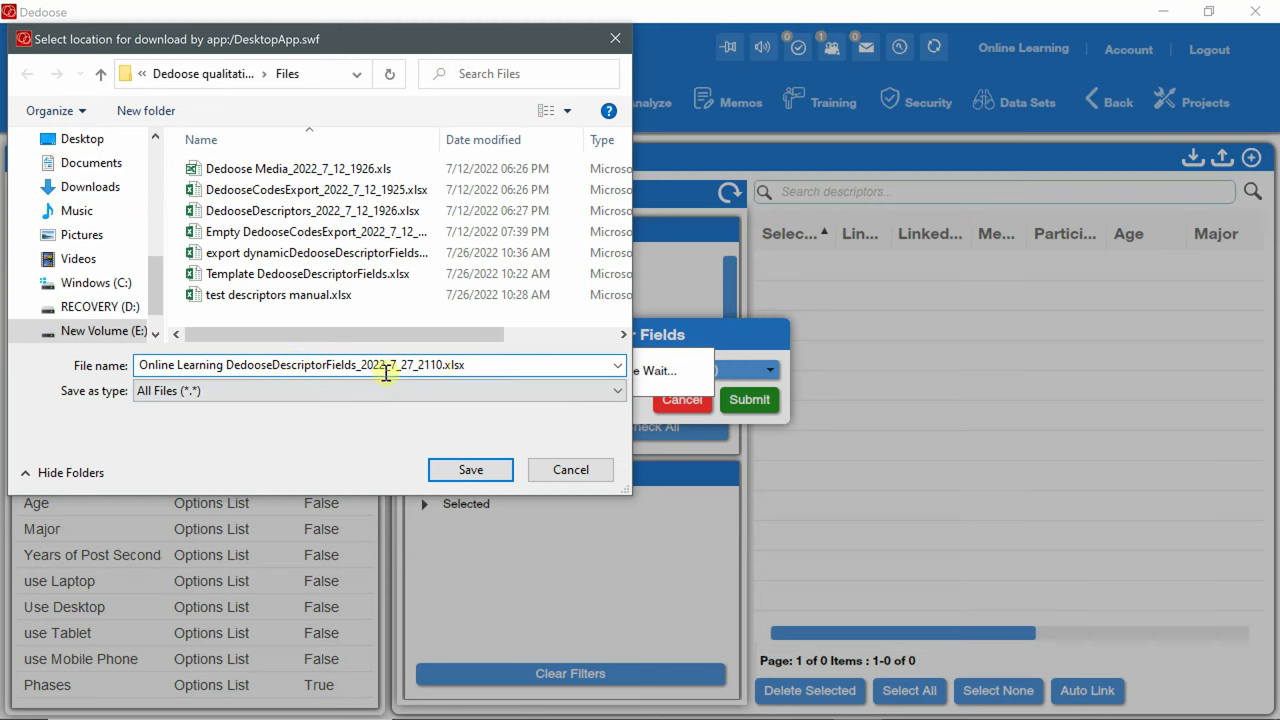
{"action": "left_click", "coordinate": [467, 468]}
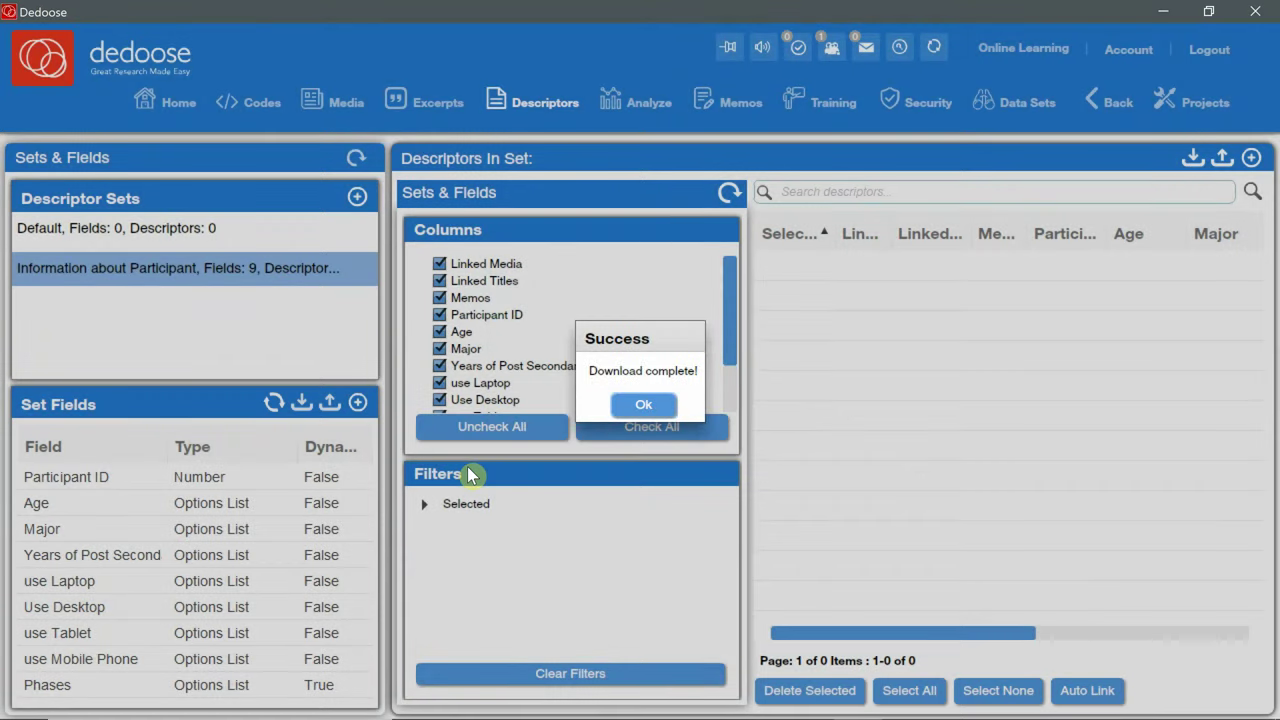
Enable editing in the exported sheet and delete field rows 2–10, keeping only the header.
{"action": "left_click", "coordinate": [645, 406]}
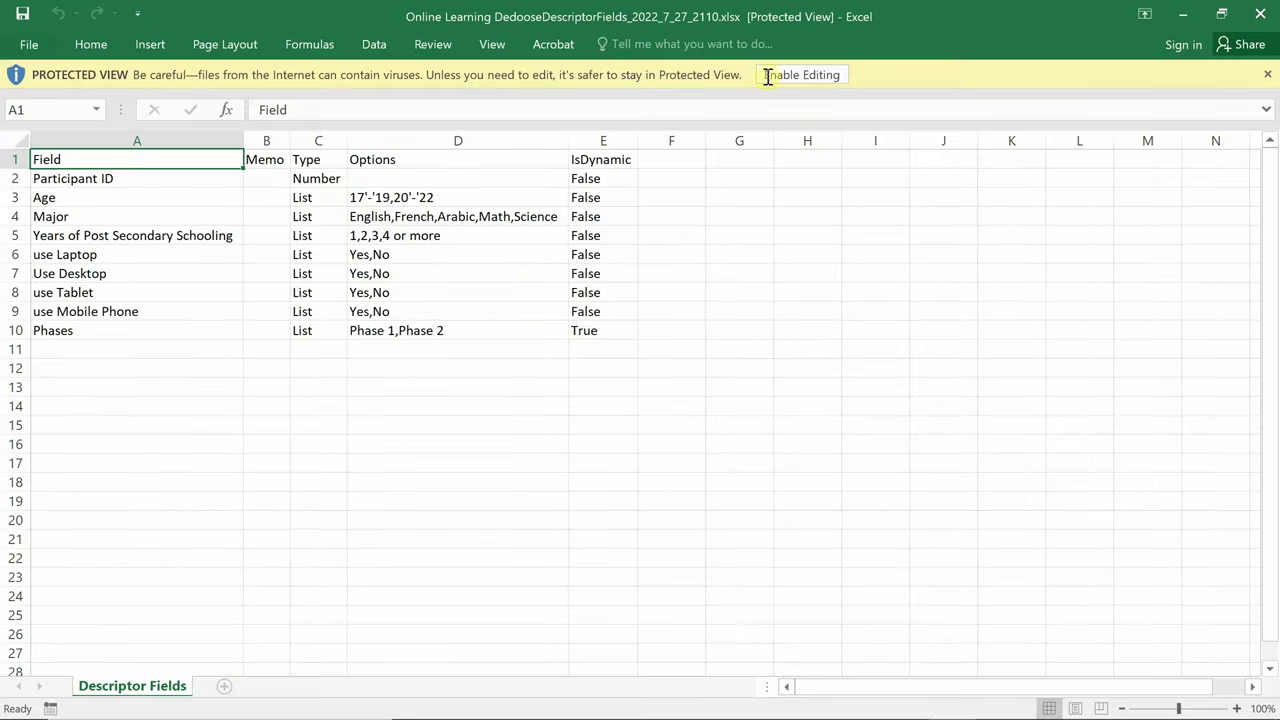
{"action": "left_click", "coordinate": [790, 75]}
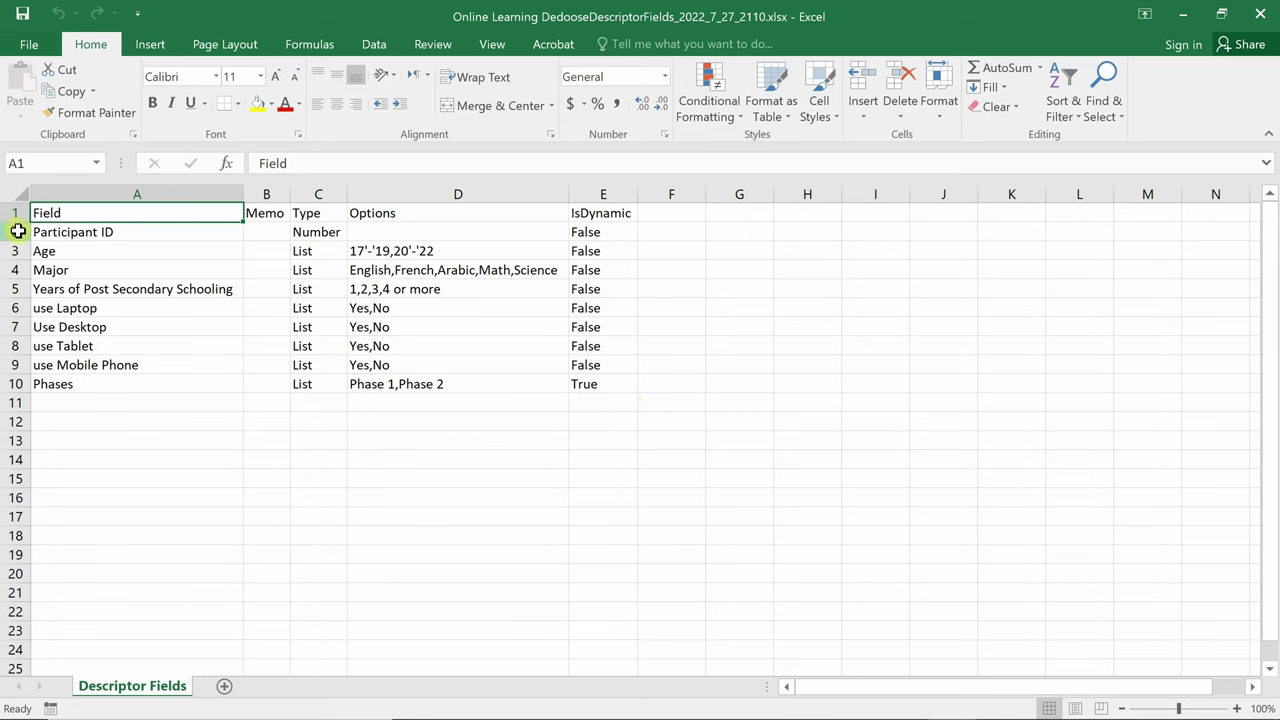
{"action": "left_click_drag", "start_coordinate": [12, 231], "coordinate": [27, 386]}
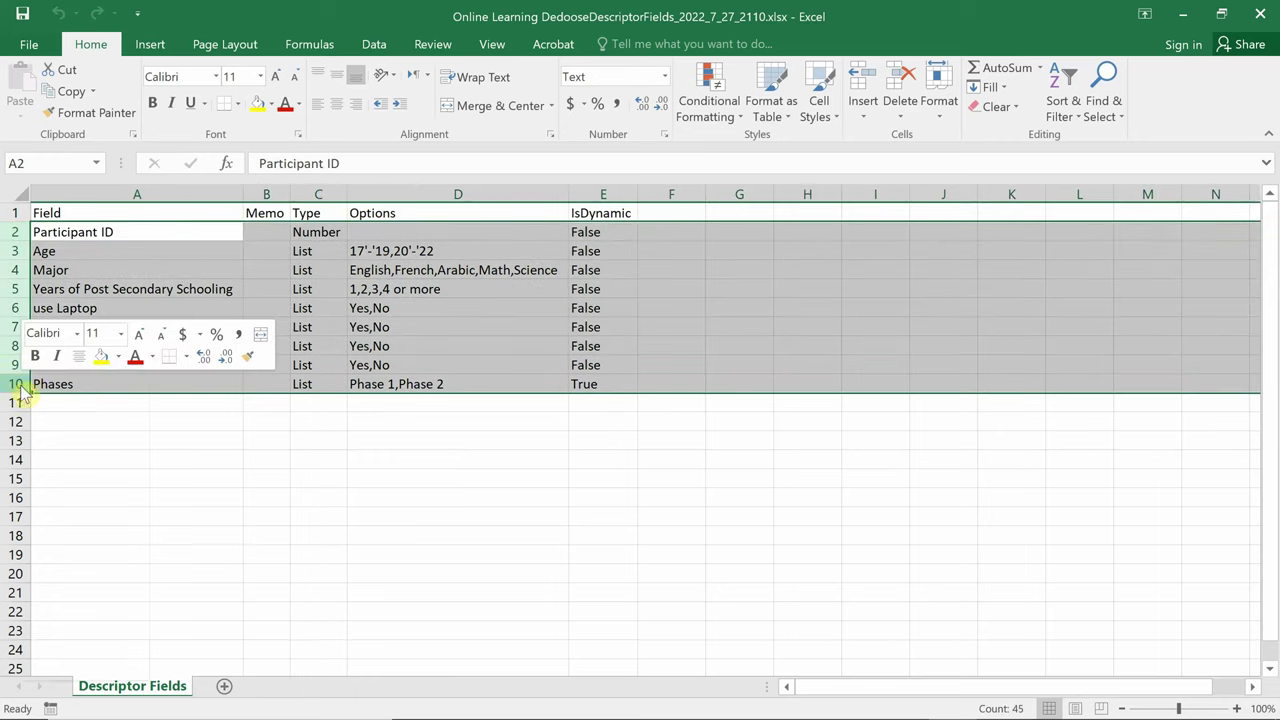
{"action": "right_click", "coordinate": [16, 384]}
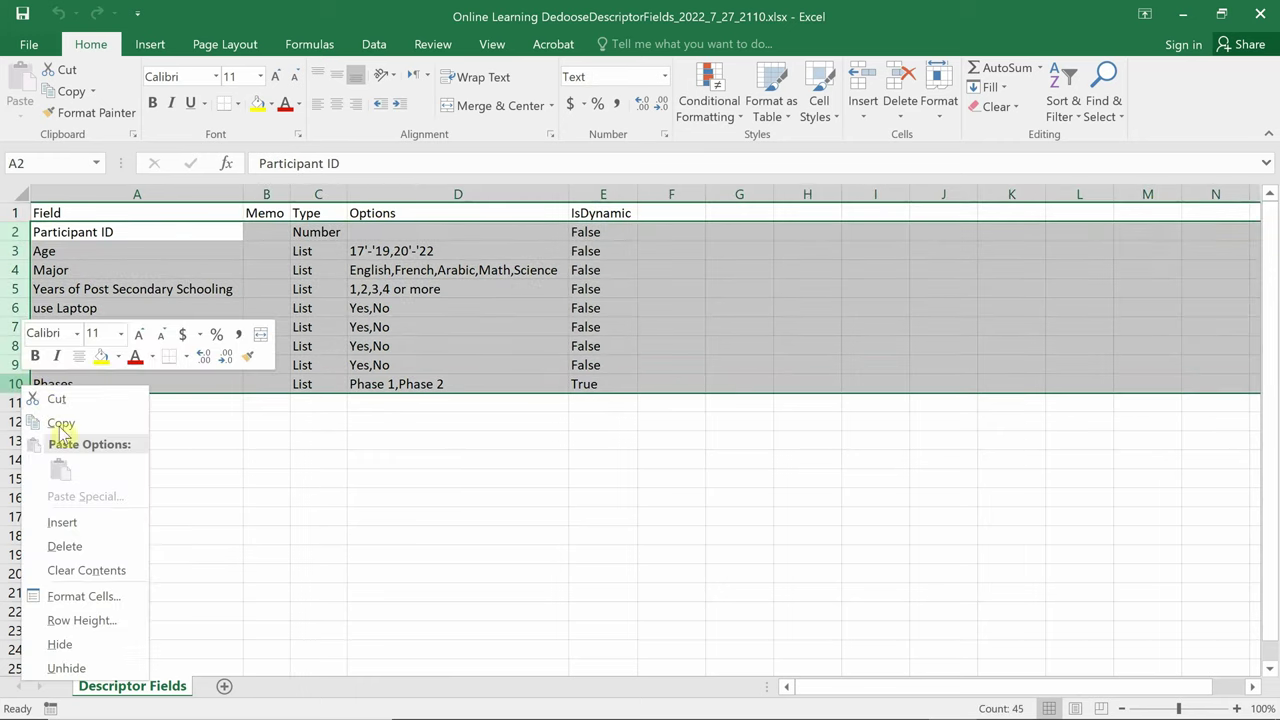
{"action": "left_click", "coordinate": [65, 547]}
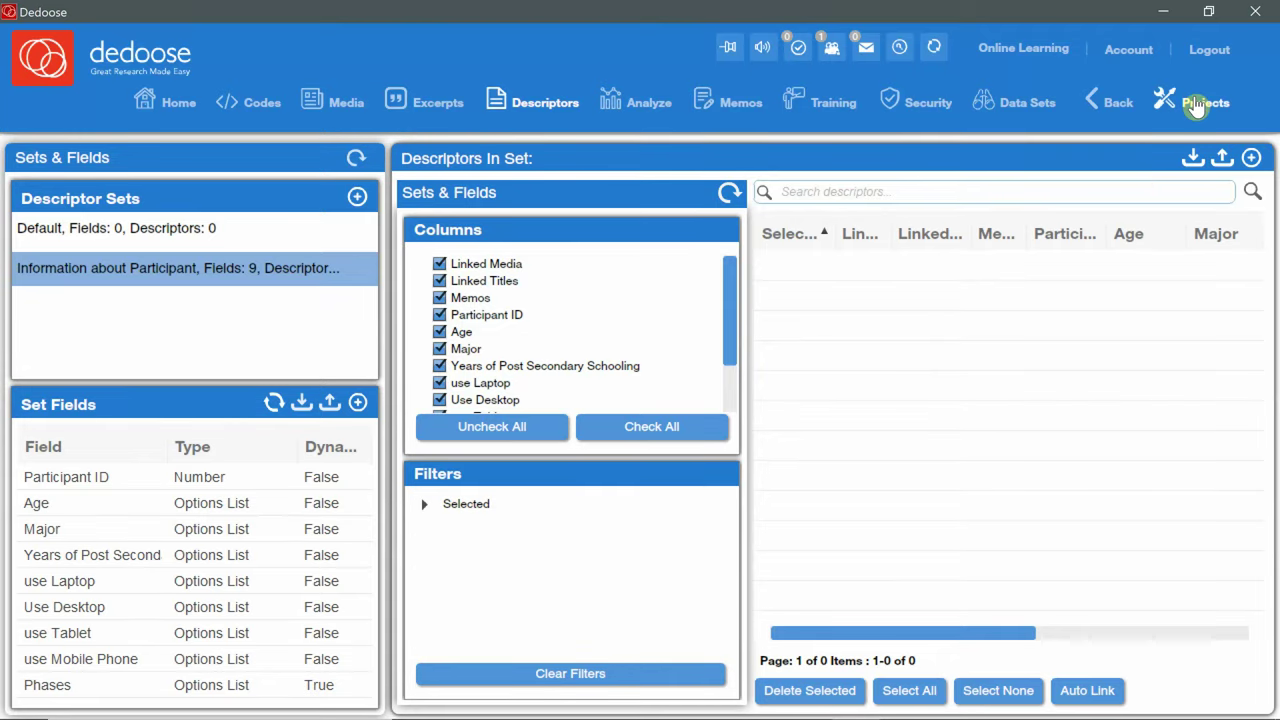
Load the Manual adding project from Projects and open its Descriptors page.
{"action": "left_click", "coordinate": [1196, 106]}
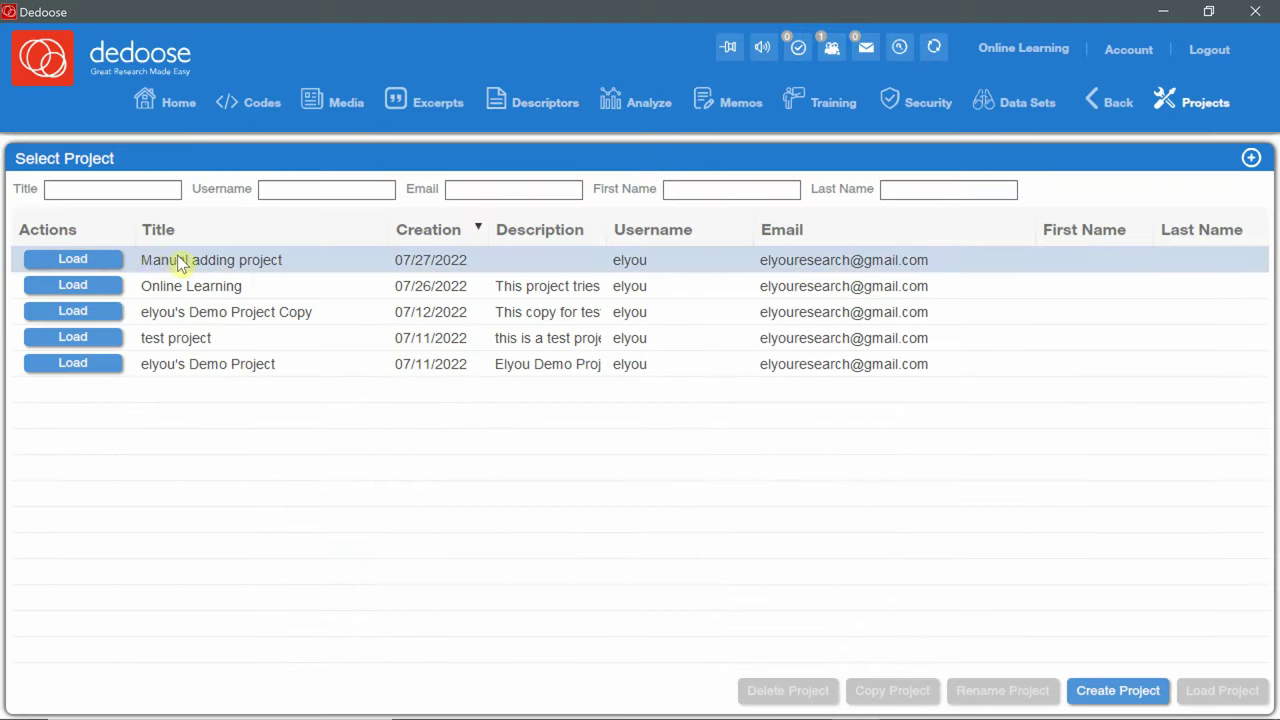
{"action": "left_click", "coordinate": [99, 259]}
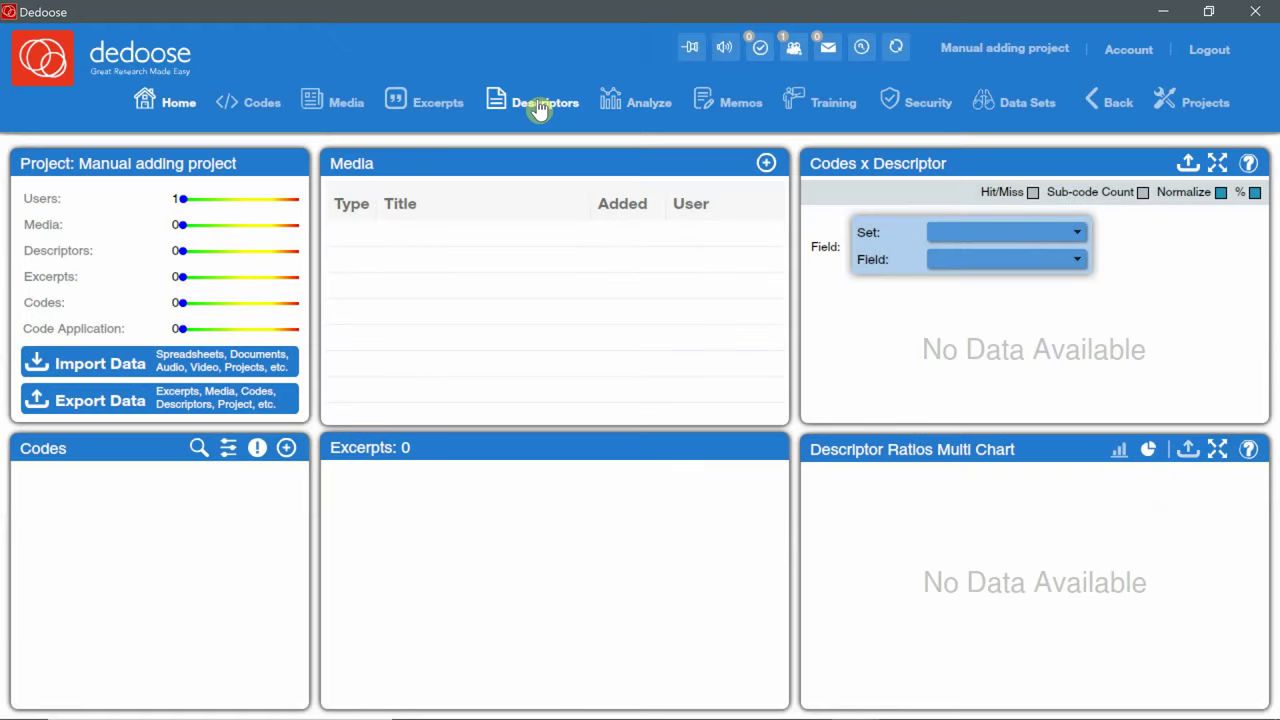
{"action": "left_click", "coordinate": [540, 106]}
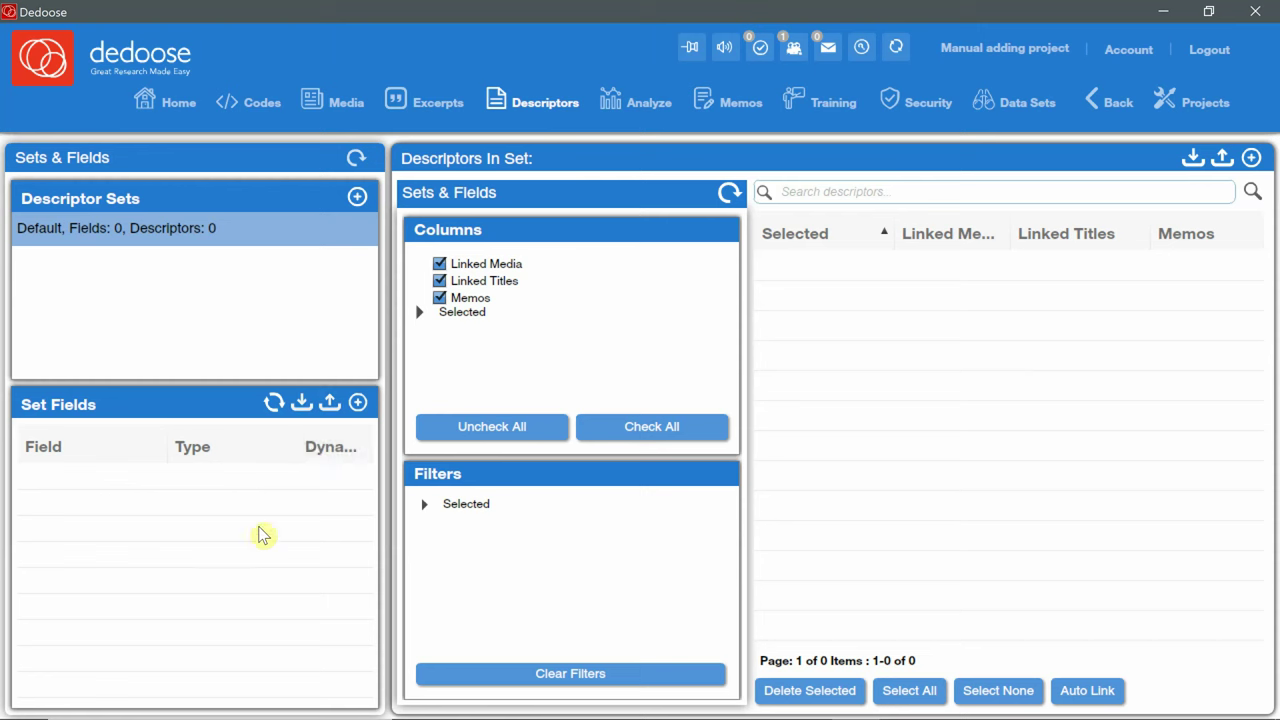
{"action": "mouse_move", "coordinate": [103, 250]}
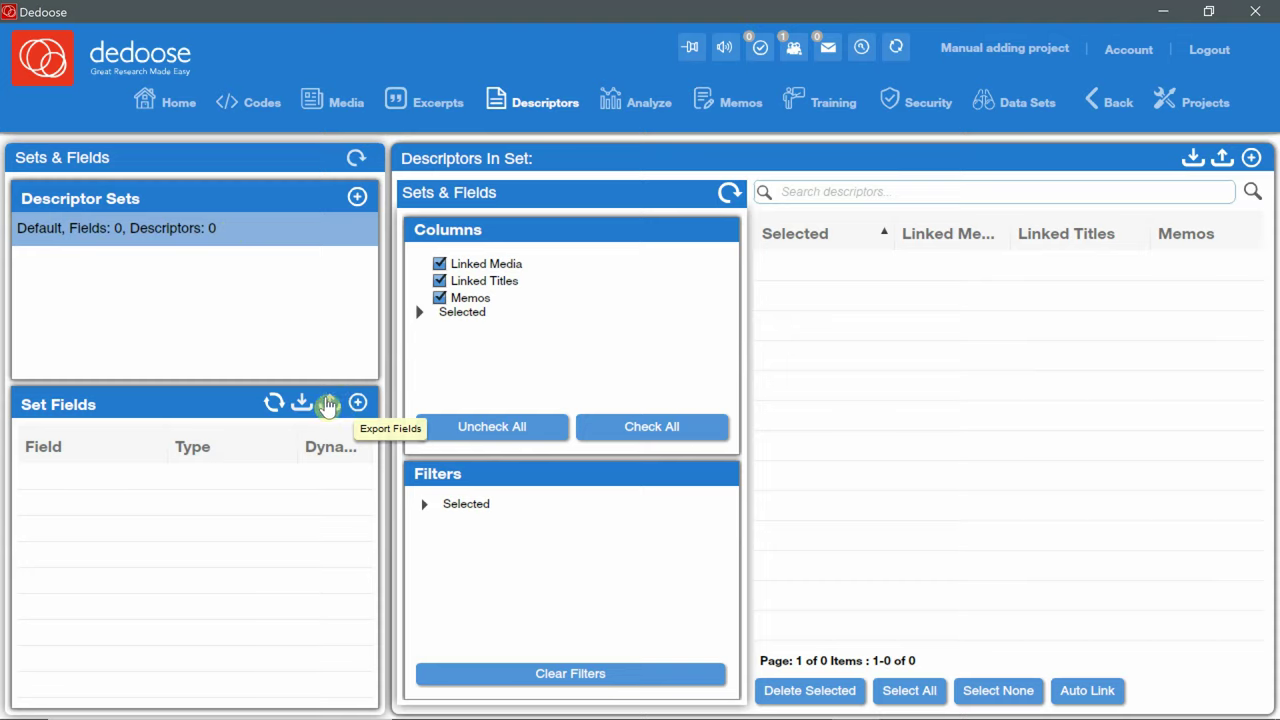
Export the Default set's descriptor fields in Excel 2007 (xlsx) format and accept the download.
{"action": "left_click", "coordinate": [328, 404]}
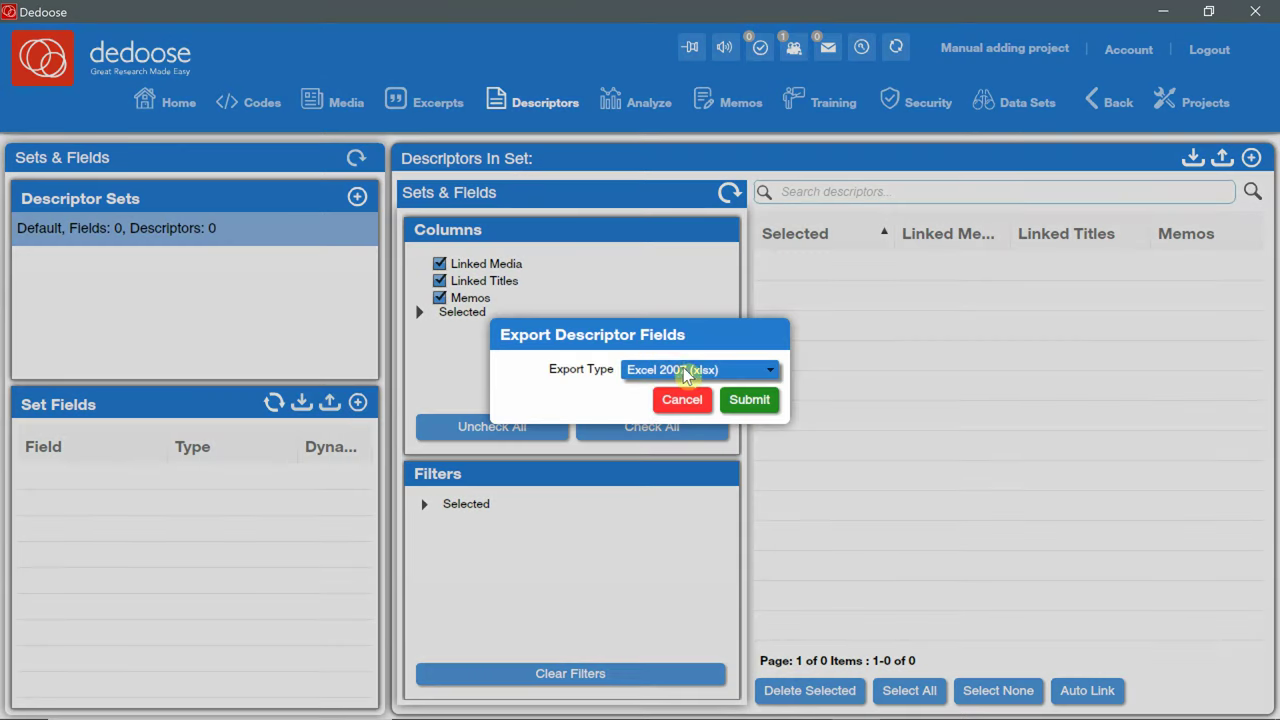
{"action": "left_click", "coordinate": [747, 401]}
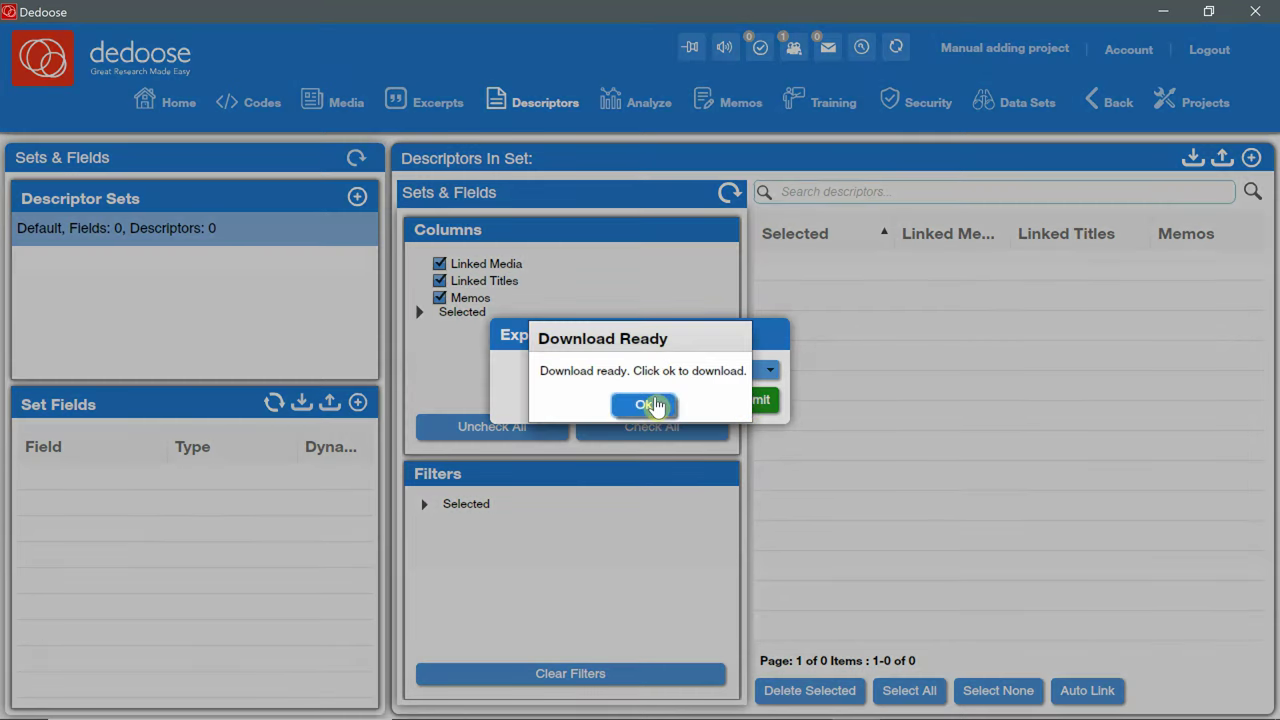
{"action": "left_click", "coordinate": [655, 405]}
{"action": "left_click", "coordinate": [655, 408]}
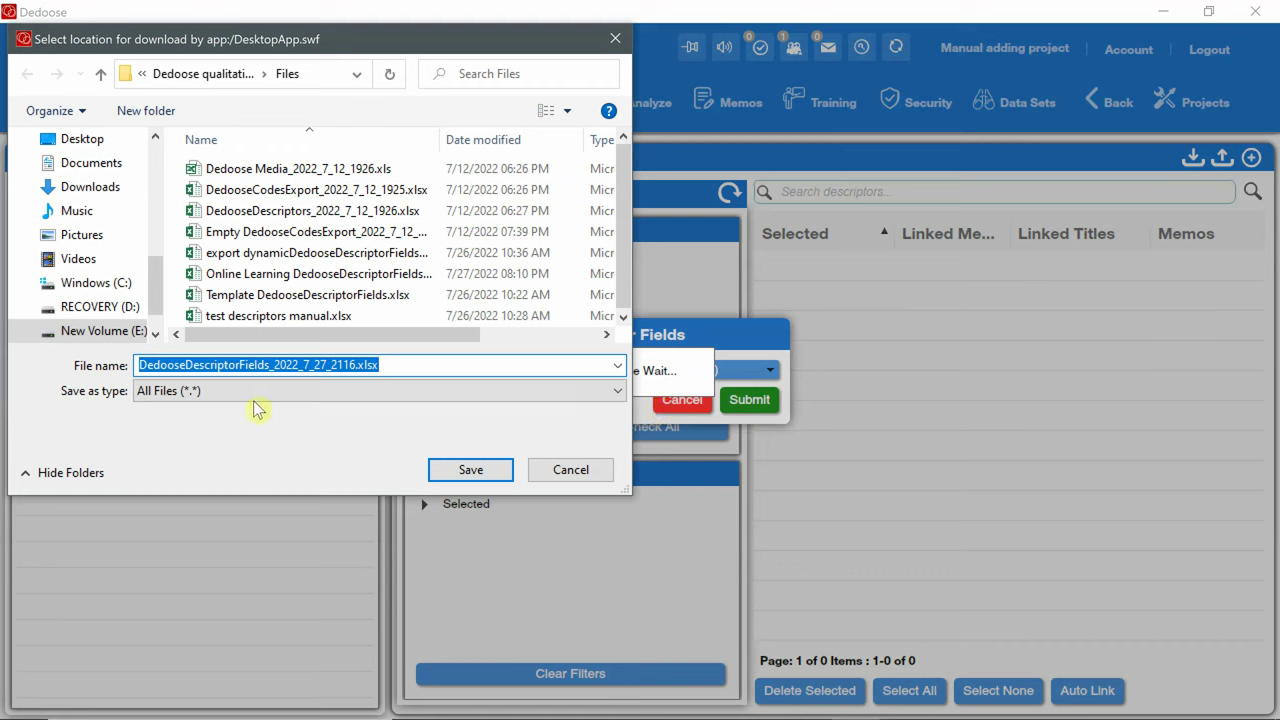
Save the downloaded export as Template_Descriptors.xlsx.
{"action": "left_click", "coordinate": [139, 365]}
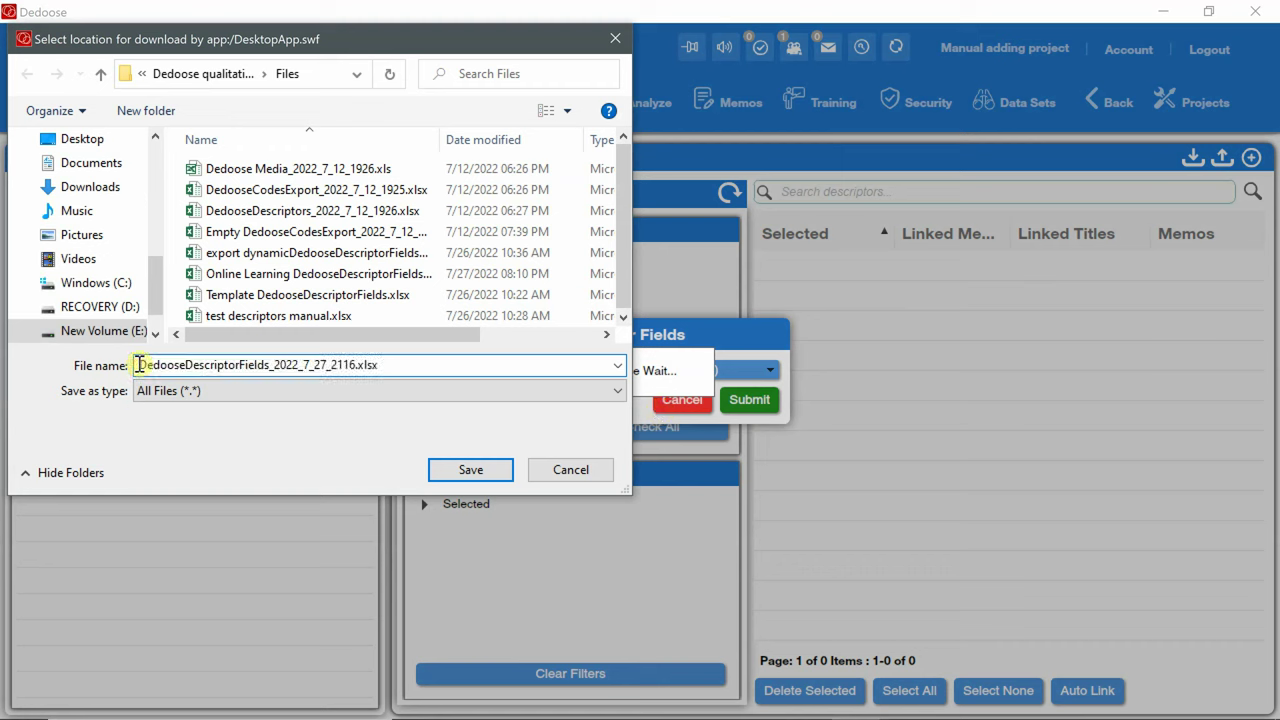
{"action": "type", "text": "Template_Descriptors"}
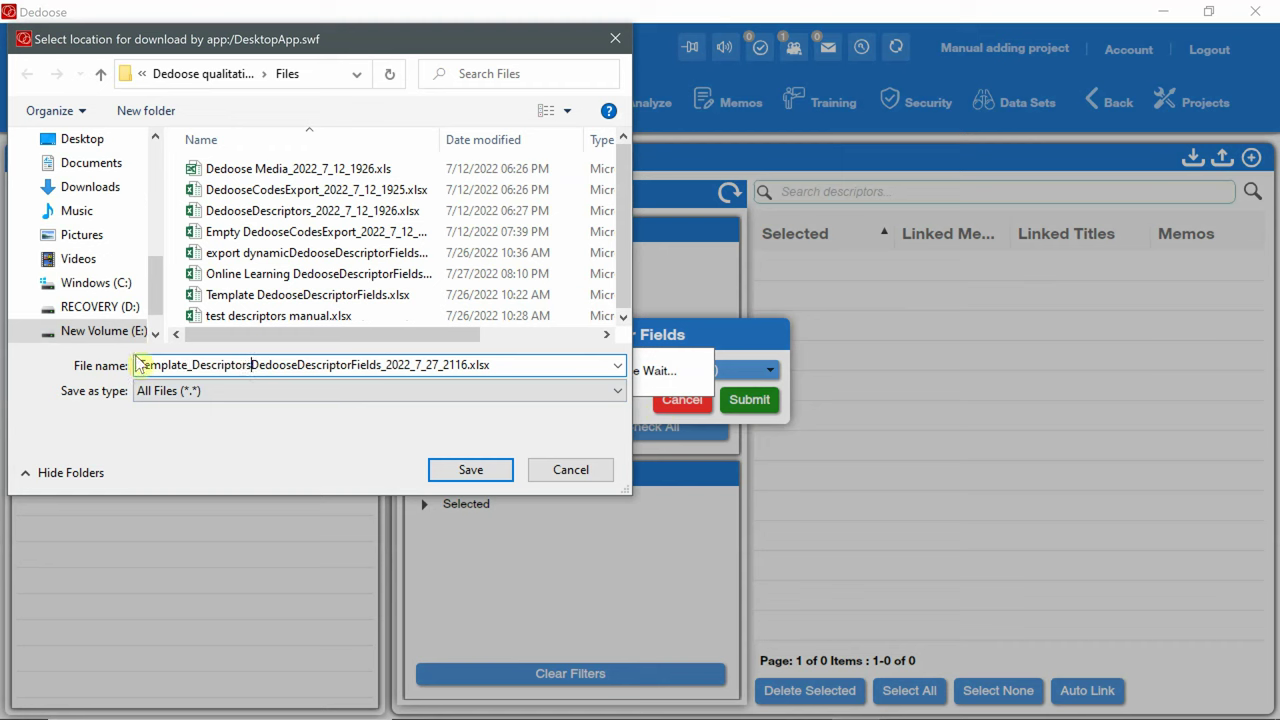
{"action": "left_click_drag", "start_coordinate": [251, 365], "coordinate": [469, 365]}
{"action": "key", "text": "BackSpace"}
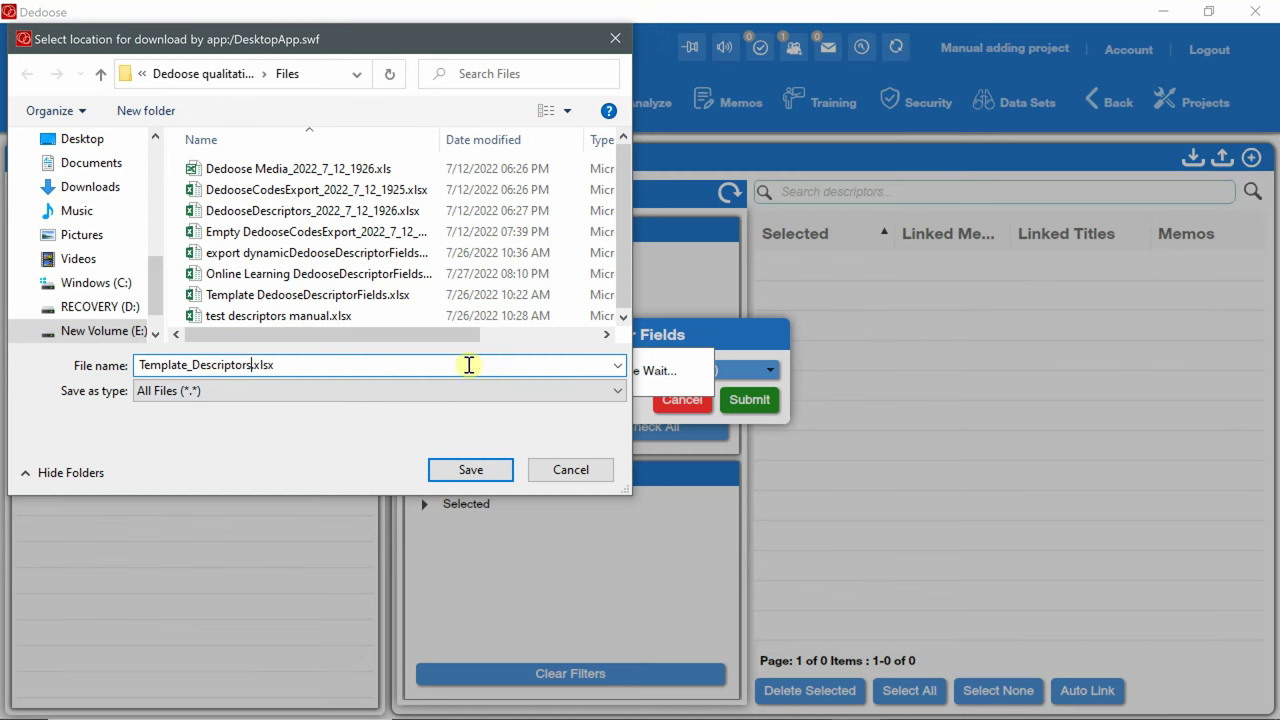
{"action": "left_click", "coordinate": [480, 470]}
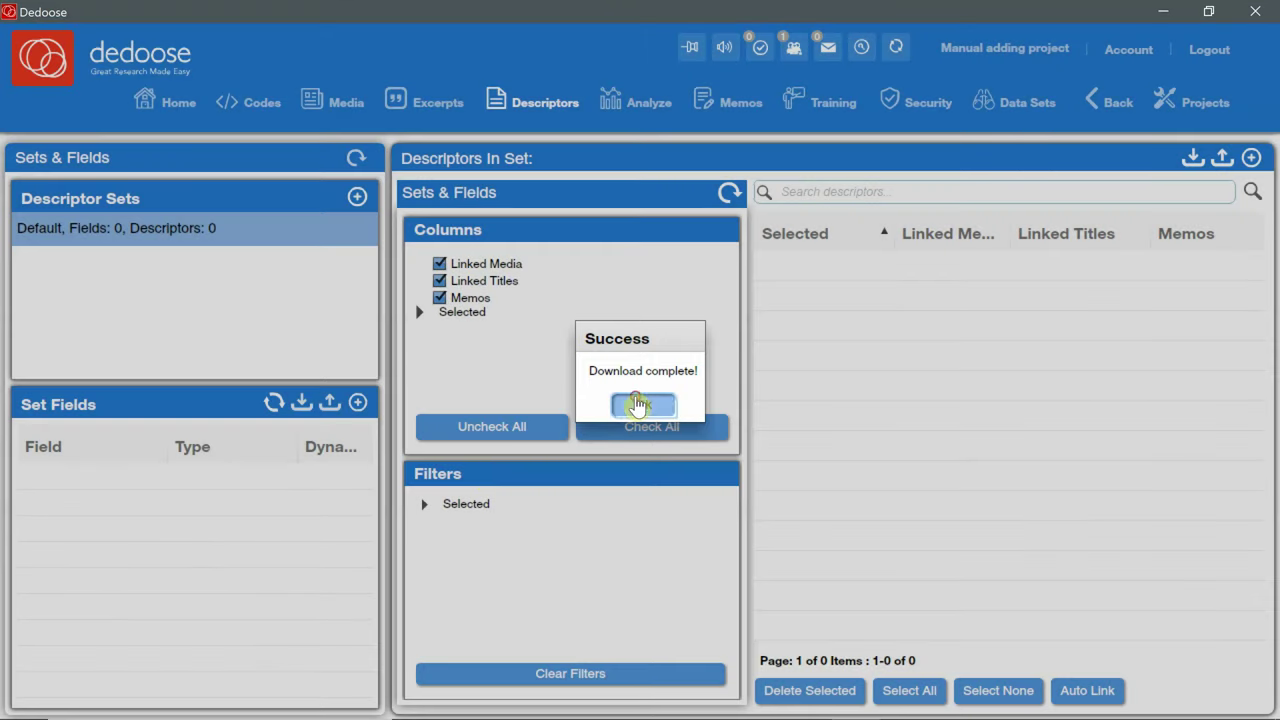
Open Template_Descriptors.xlsx from the Files folder in Excel.
{"action": "left_click", "coordinate": [640, 404]}
{"action": "key", "text": "alt+Tab"}
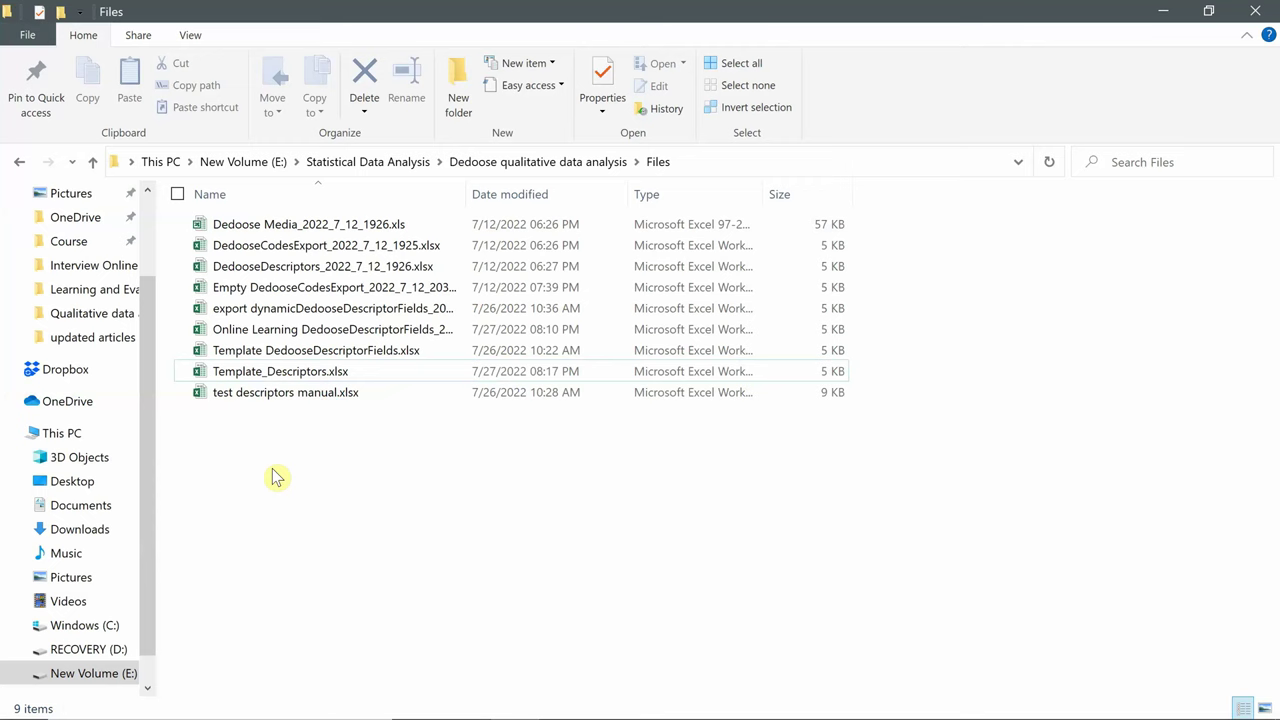
{"action": "left_click", "coordinate": [256, 375]}
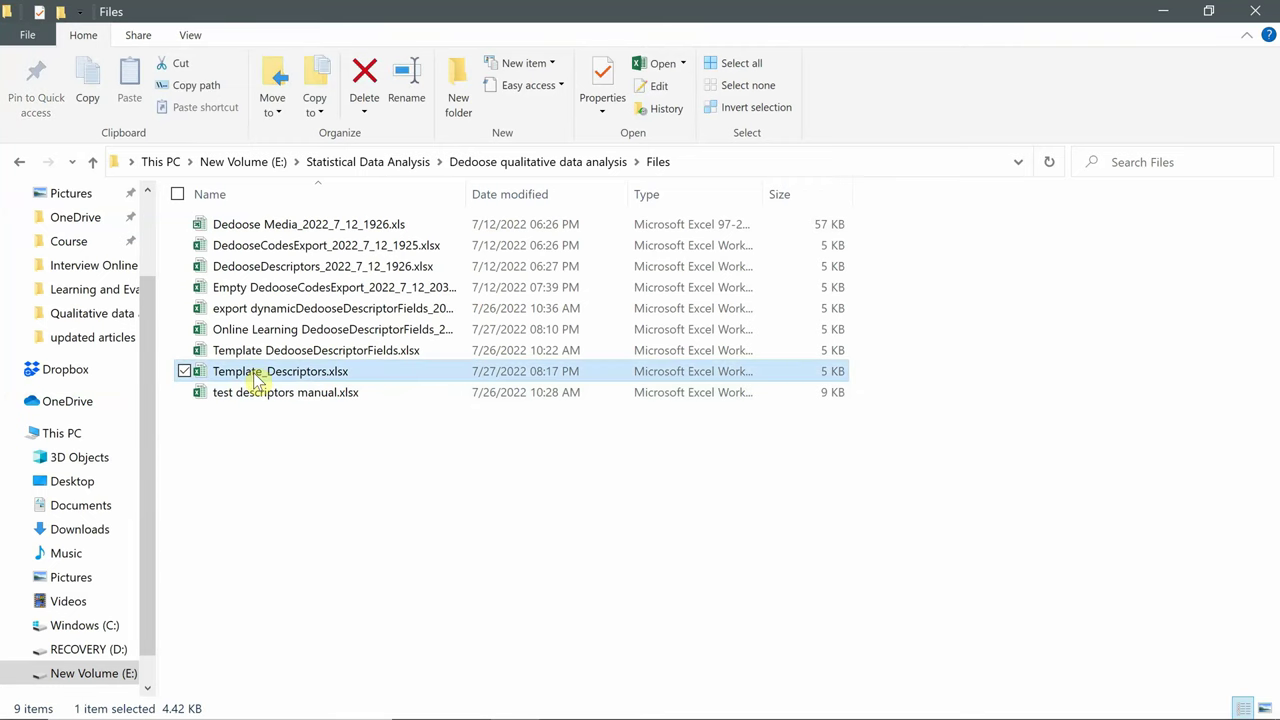
{"action": "double_click", "coordinate": [256, 374]}
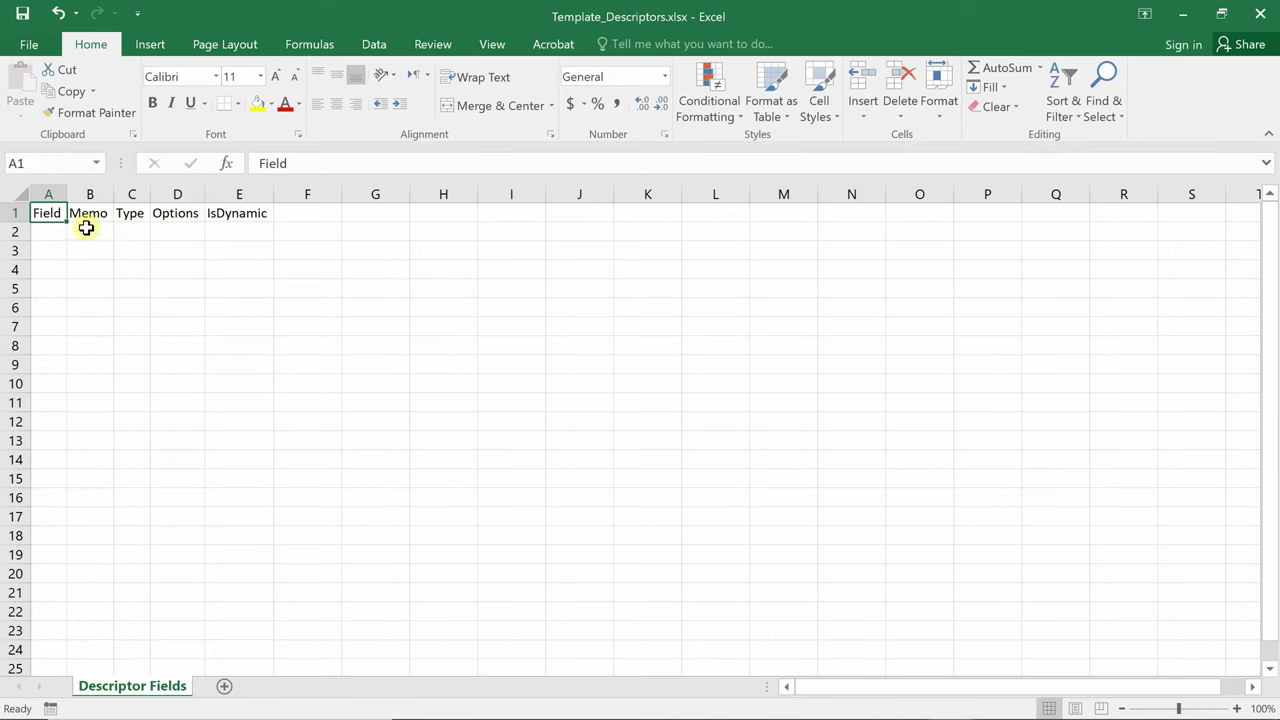
Add the ID field in row 2 as type Number with IsDynamic False.
{"action": "left_click_drag", "start_coordinate": [48, 191], "coordinate": [337, 192]}
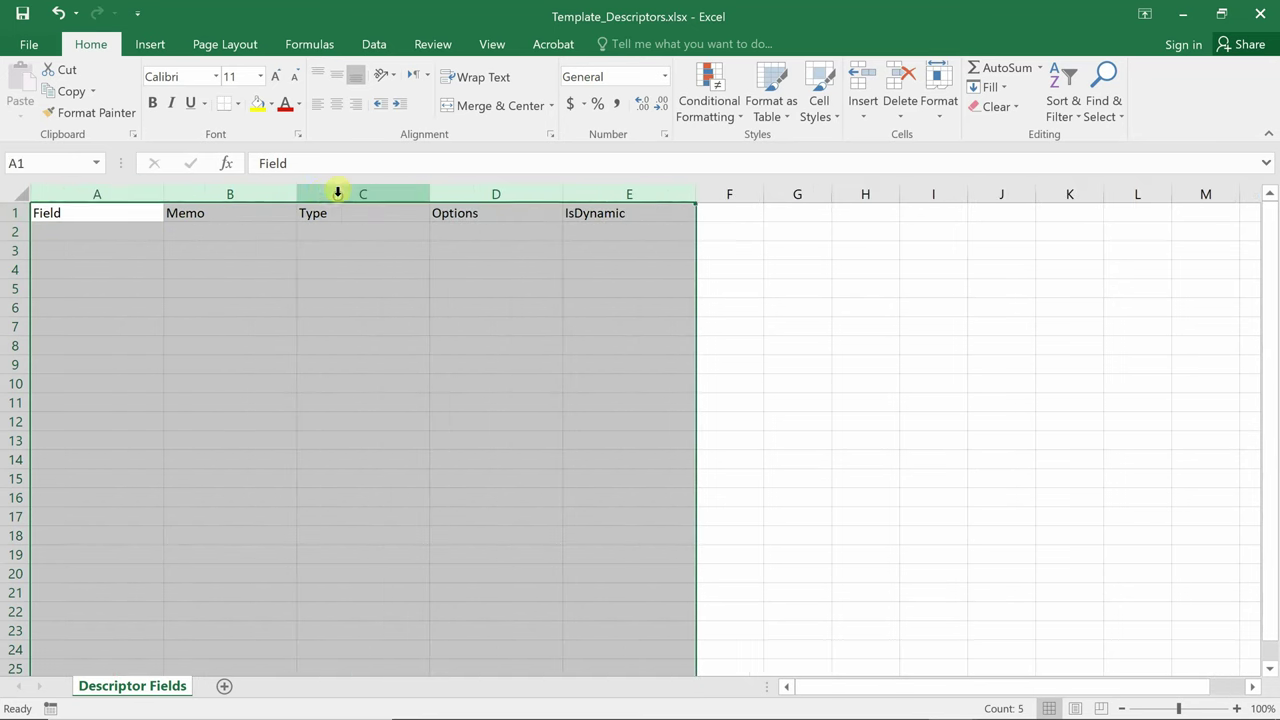
{"action": "left_click", "coordinate": [129, 237]}
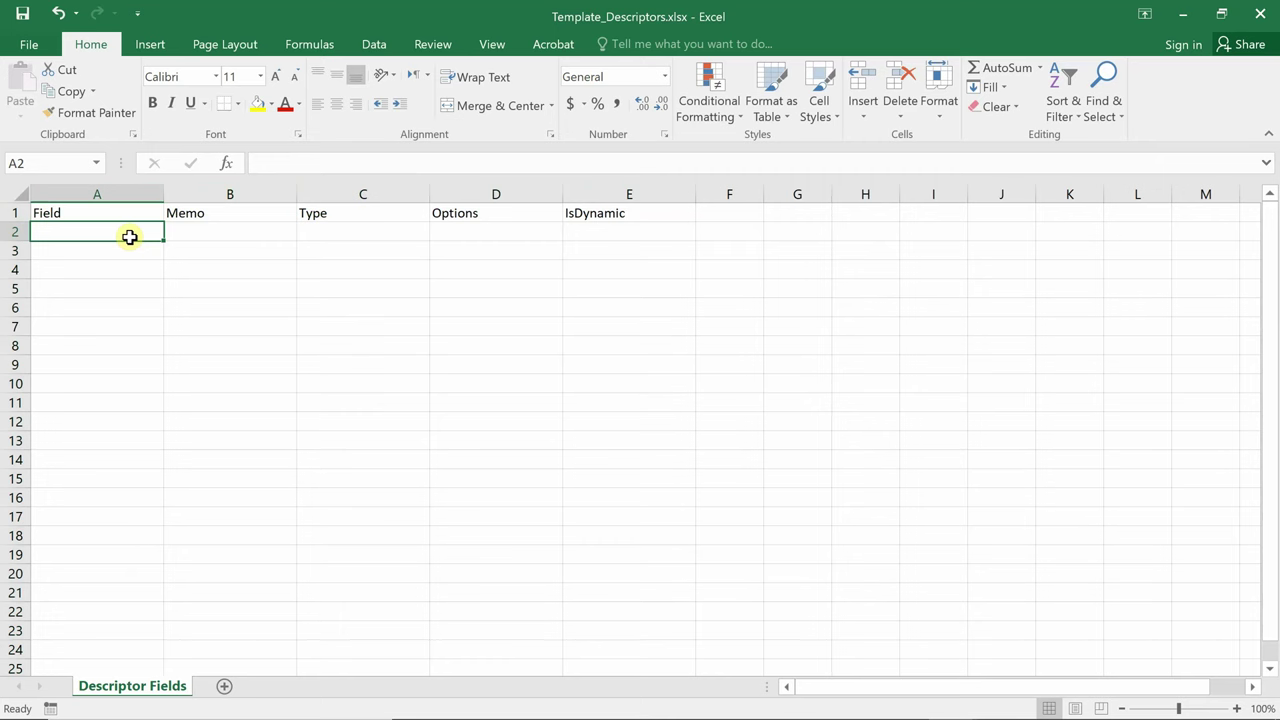
{"action": "type", "text": "ID"}
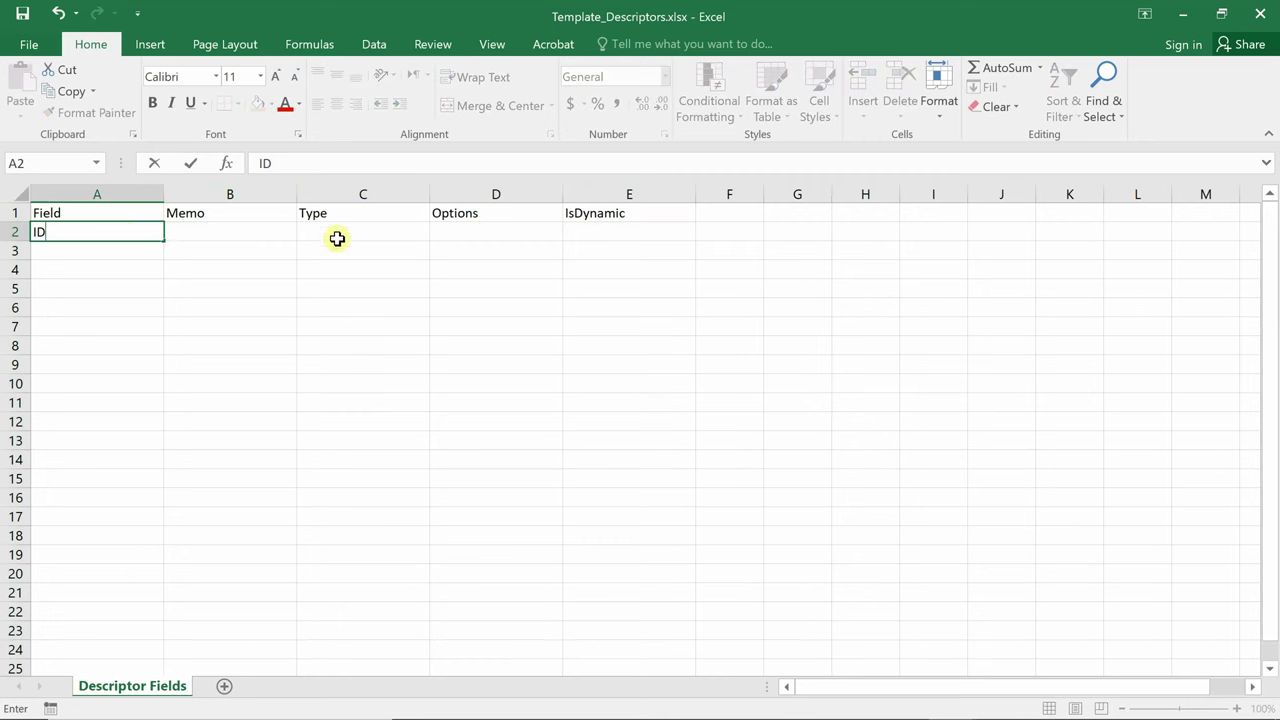
{"action": "left_click", "coordinate": [337, 237]}
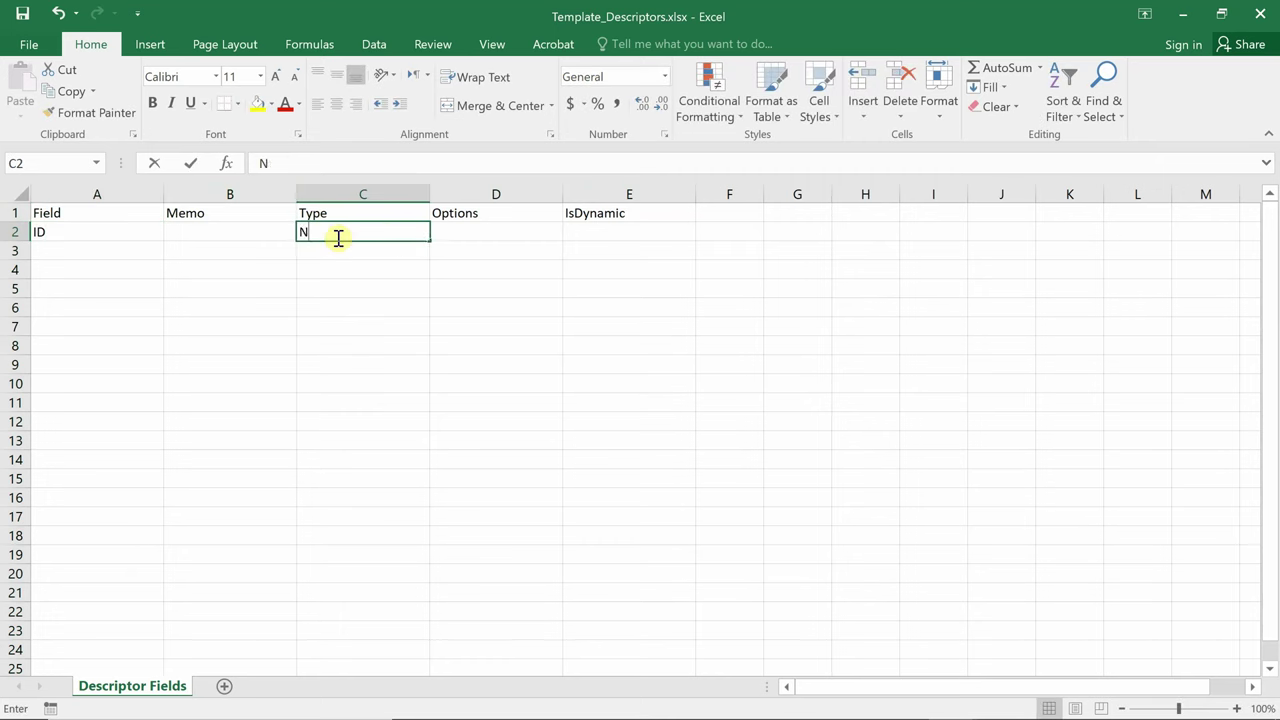
{"action": "type", "text": "Number"}
{"action": "left_click", "coordinate": [602, 236]}
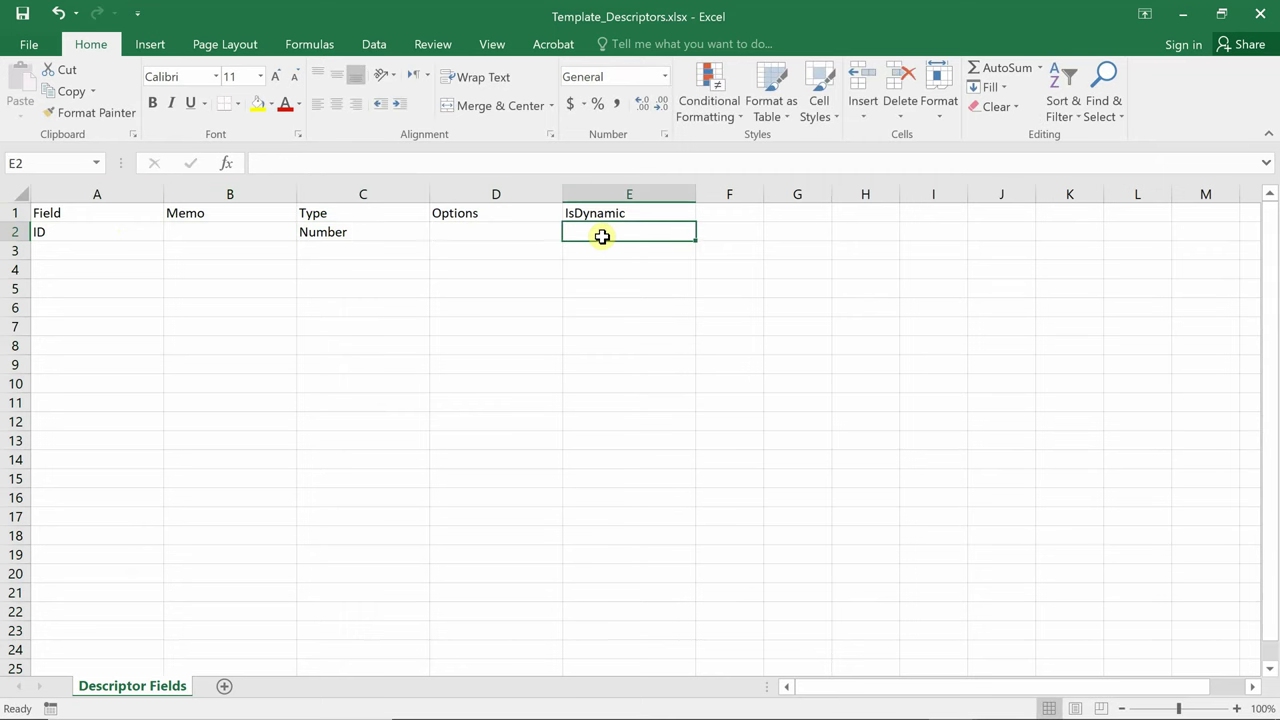
{"action": "type", "text": "False"}
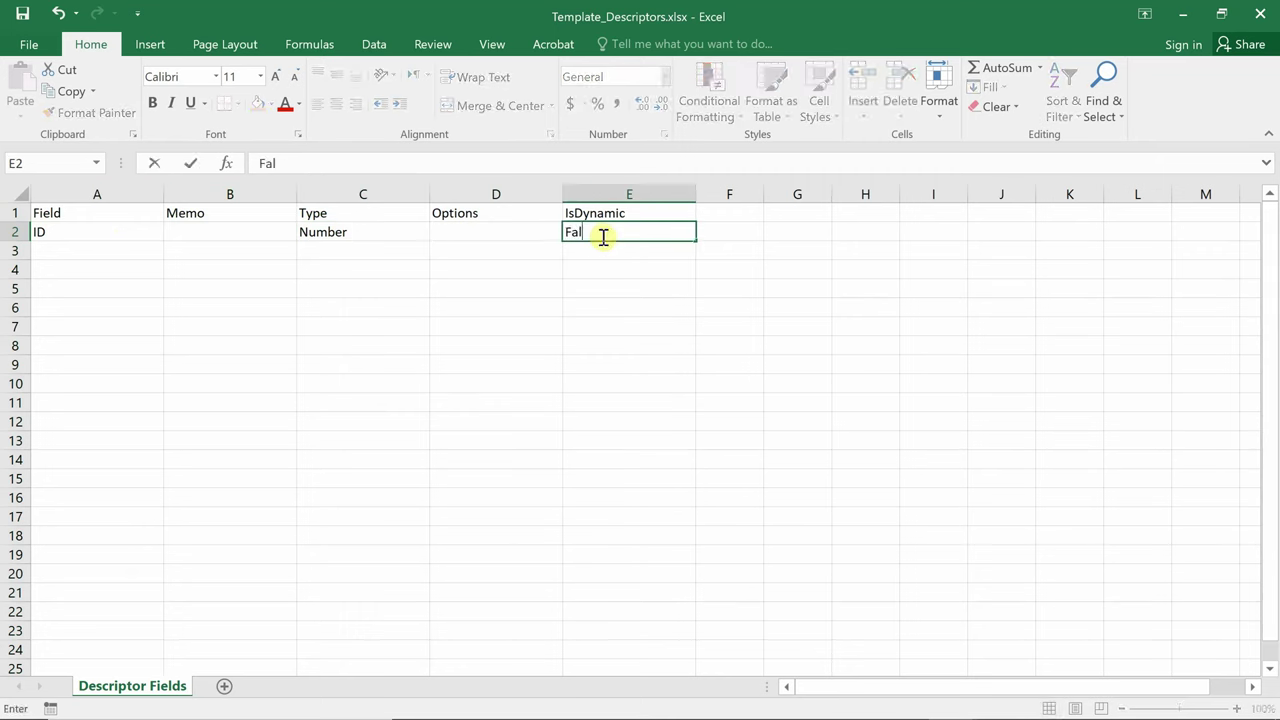
Add Years of Post Secondary Schooling as a List with options '1,2,3,4 or more', not dynamic.
{"action": "left_click", "coordinate": [135, 252]}
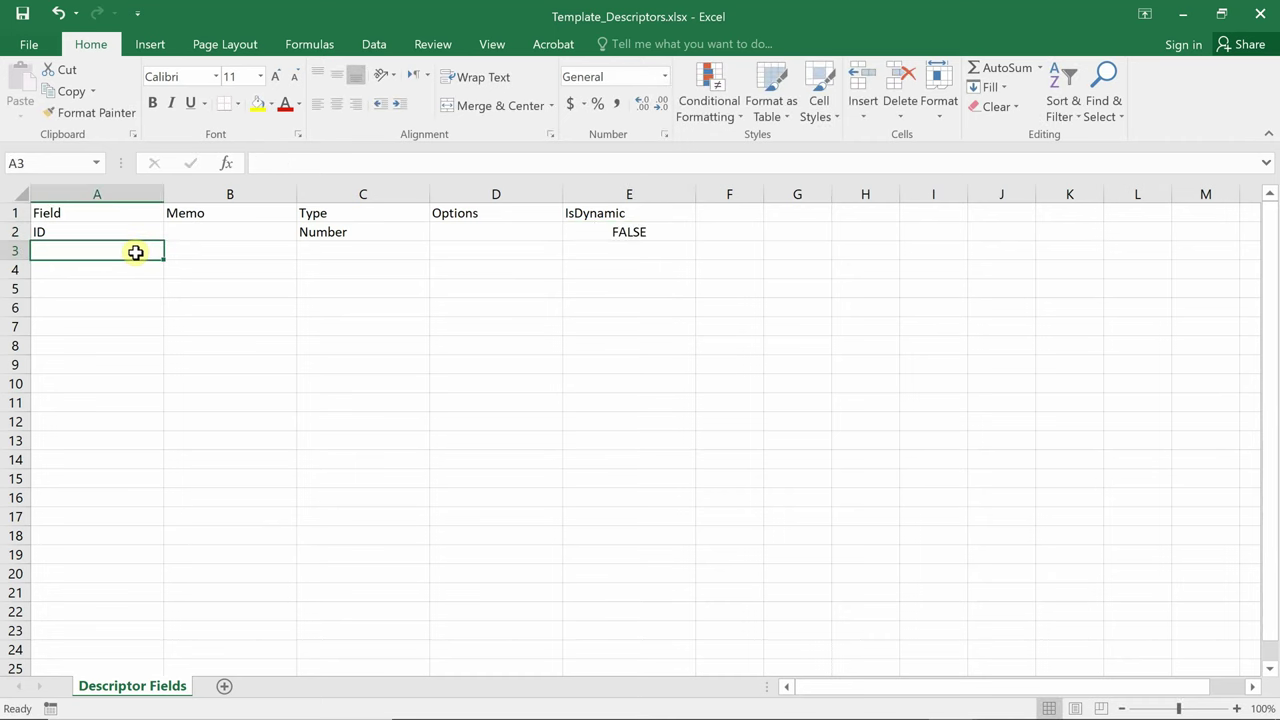
{"action": "type", "text": "Years "}
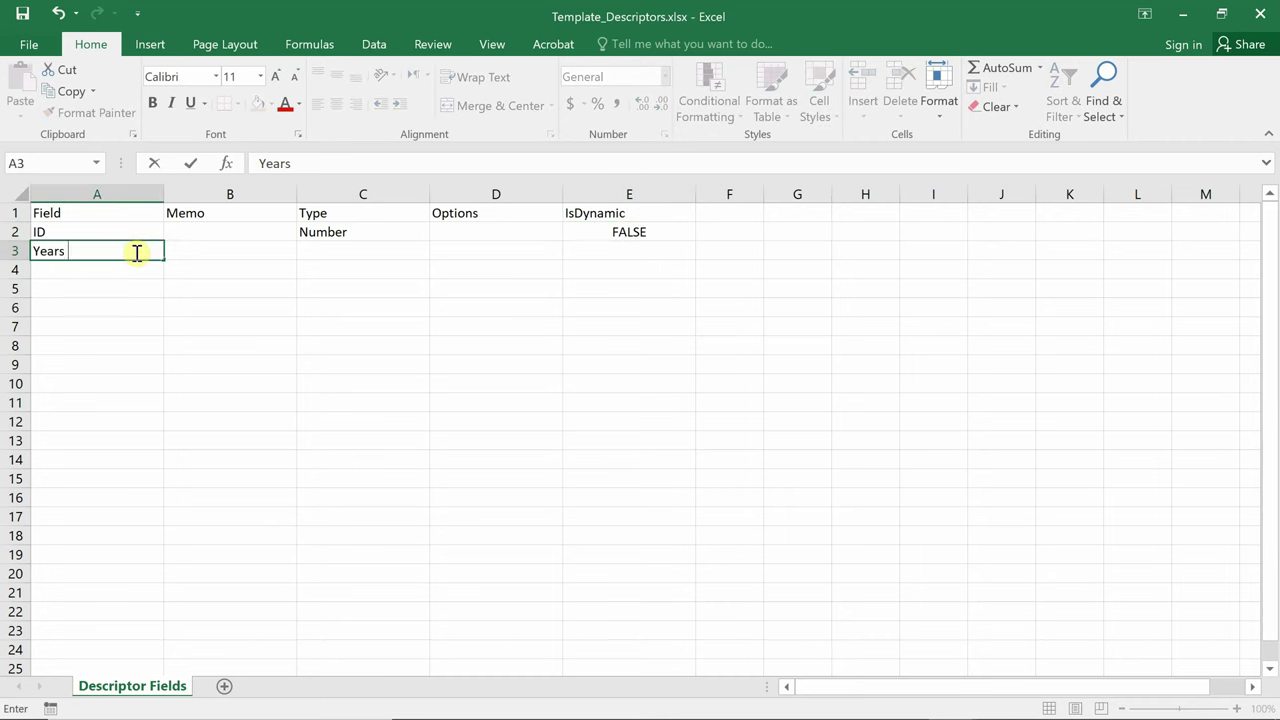
{"action": "type", "text": "of Post Seco"}
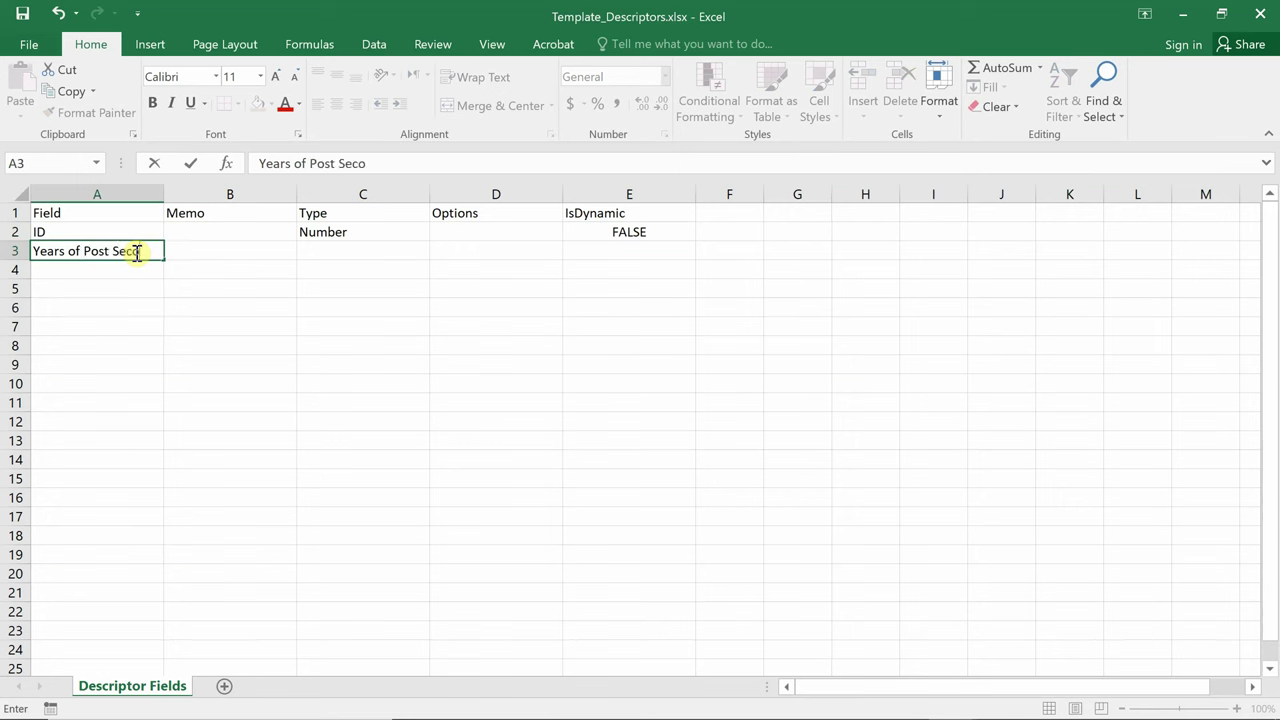
{"action": "type", "text": "ndary Schooling"}
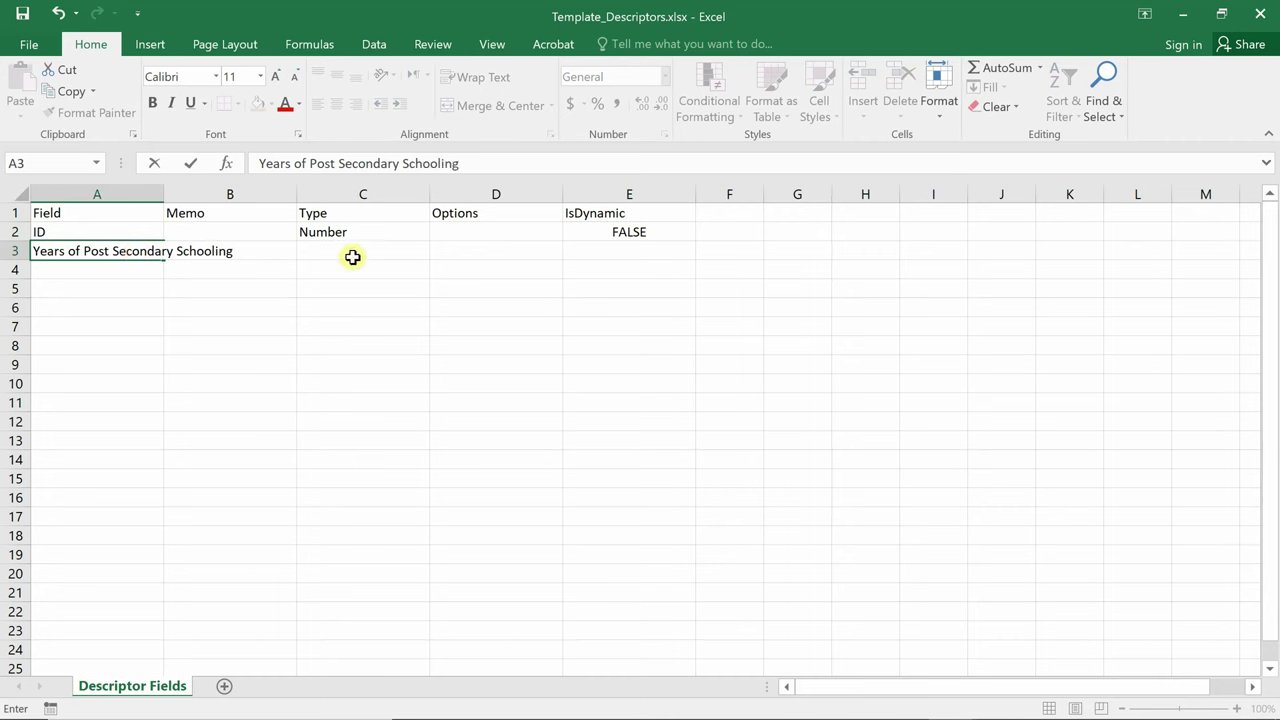
{"action": "left_click", "coordinate": [353, 257]}
{"action": "type", "text": "List"}
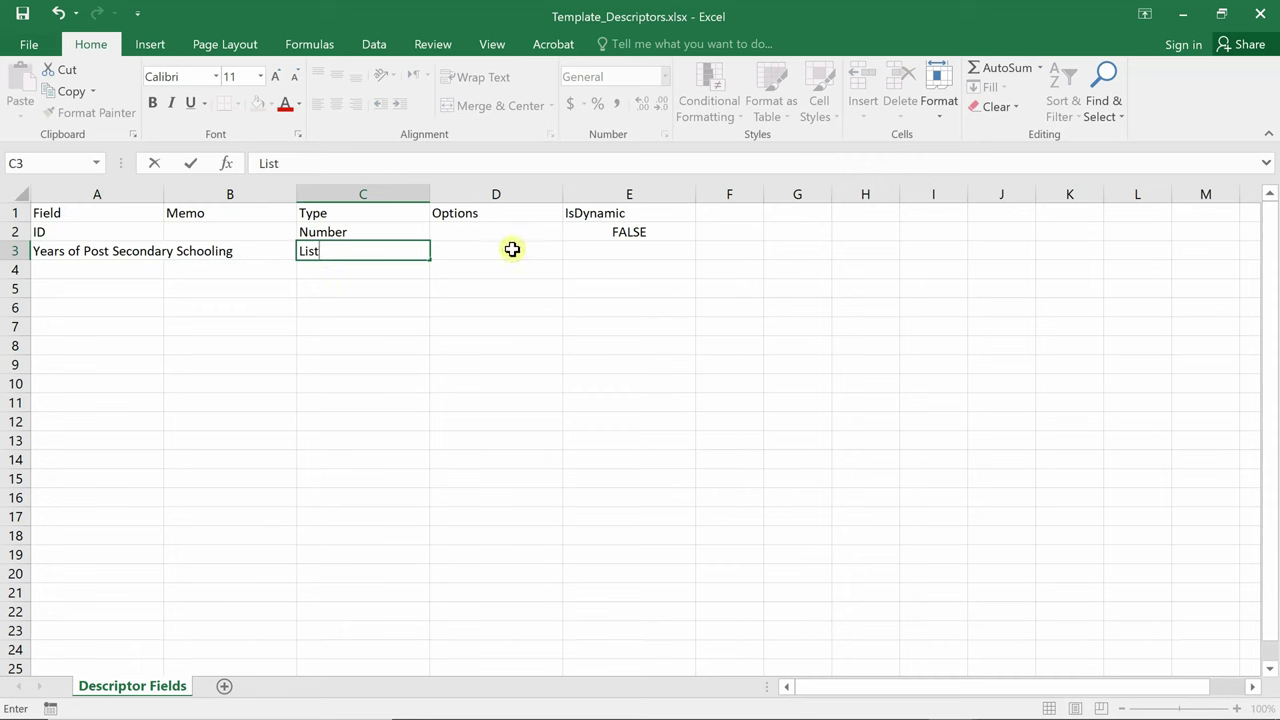
{"action": "left_click", "coordinate": [510, 249]}
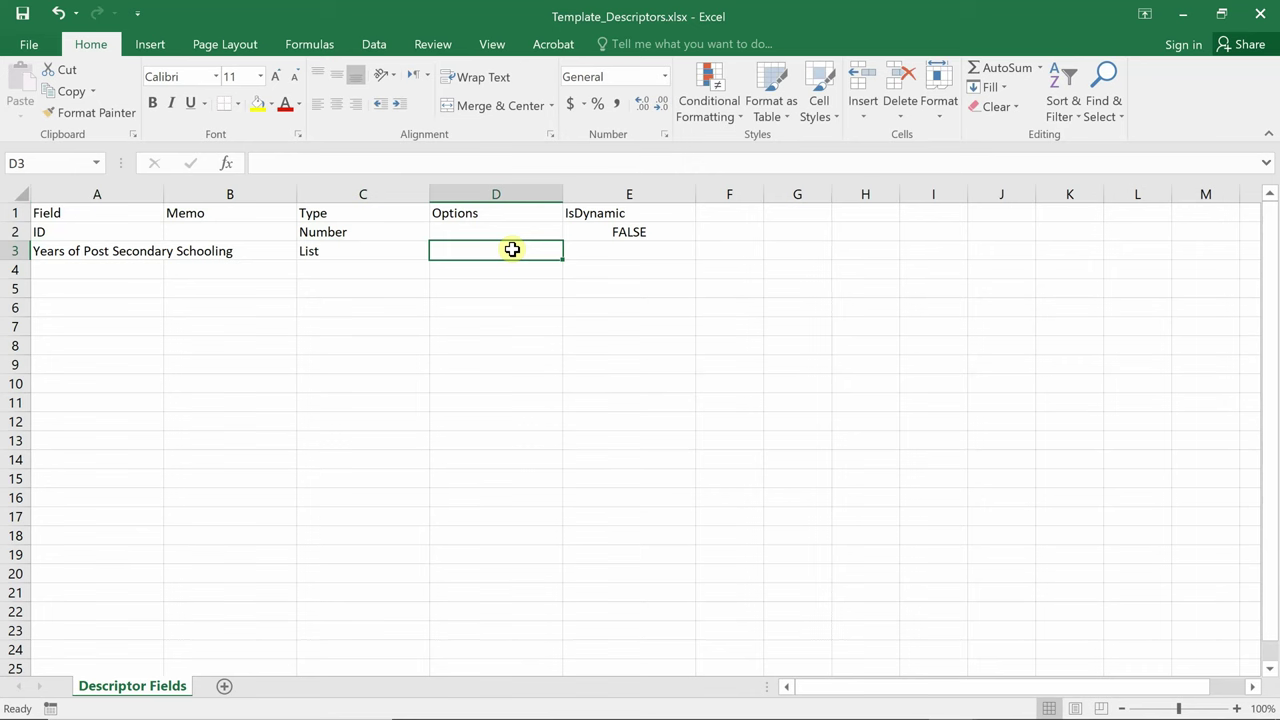
{"action": "type", "text": "1,2,3,4"}
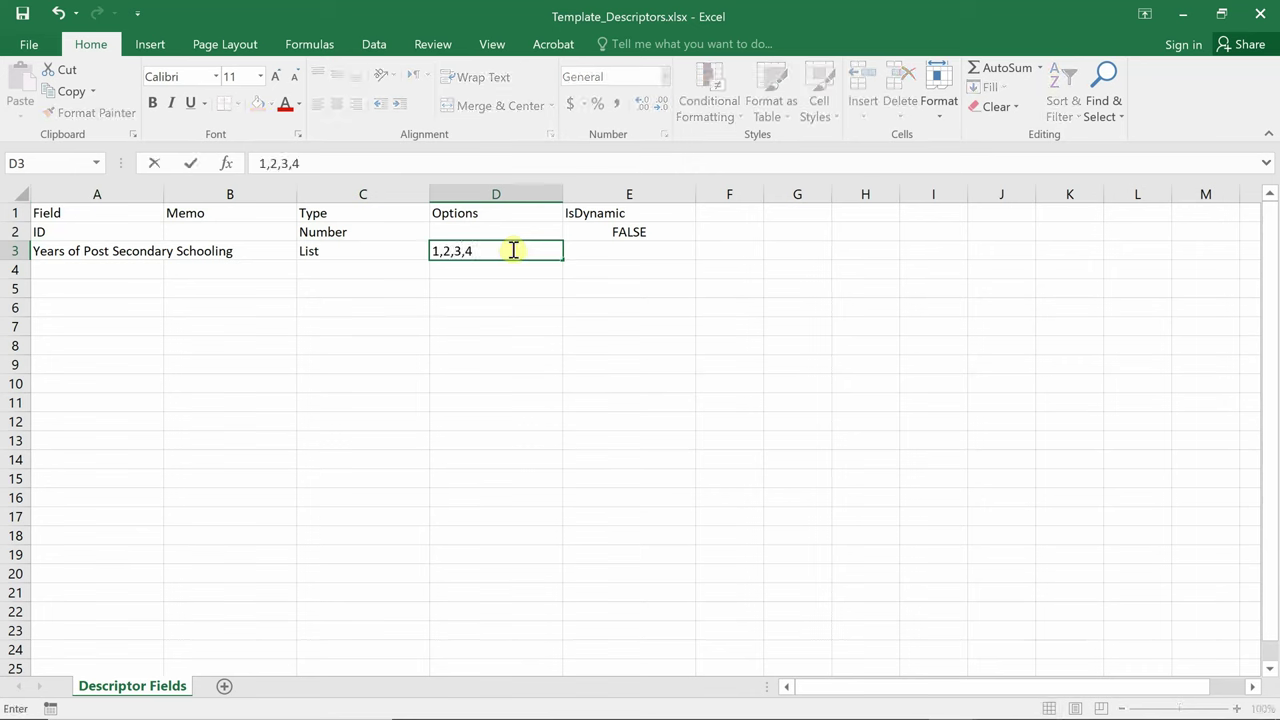
{"action": "type", "text": " or more"}
{"action": "left_click", "coordinate": [631, 248]}
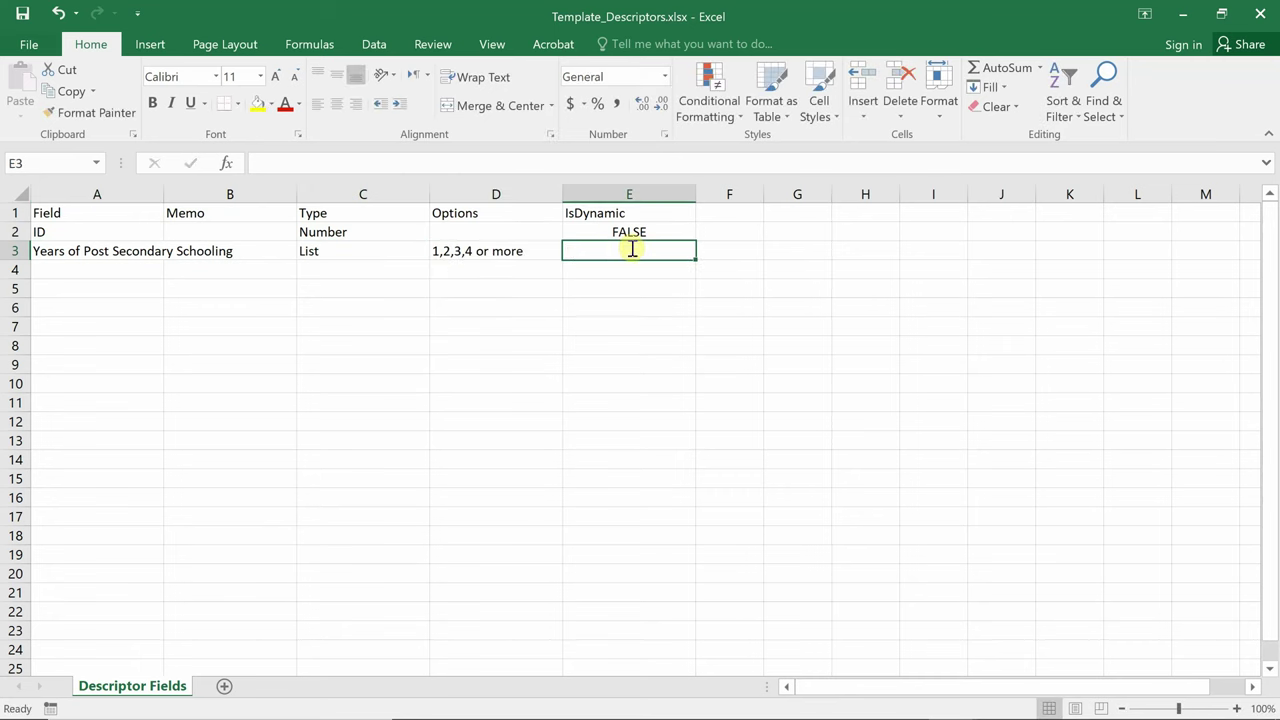
{"action": "type", "text": "false"}
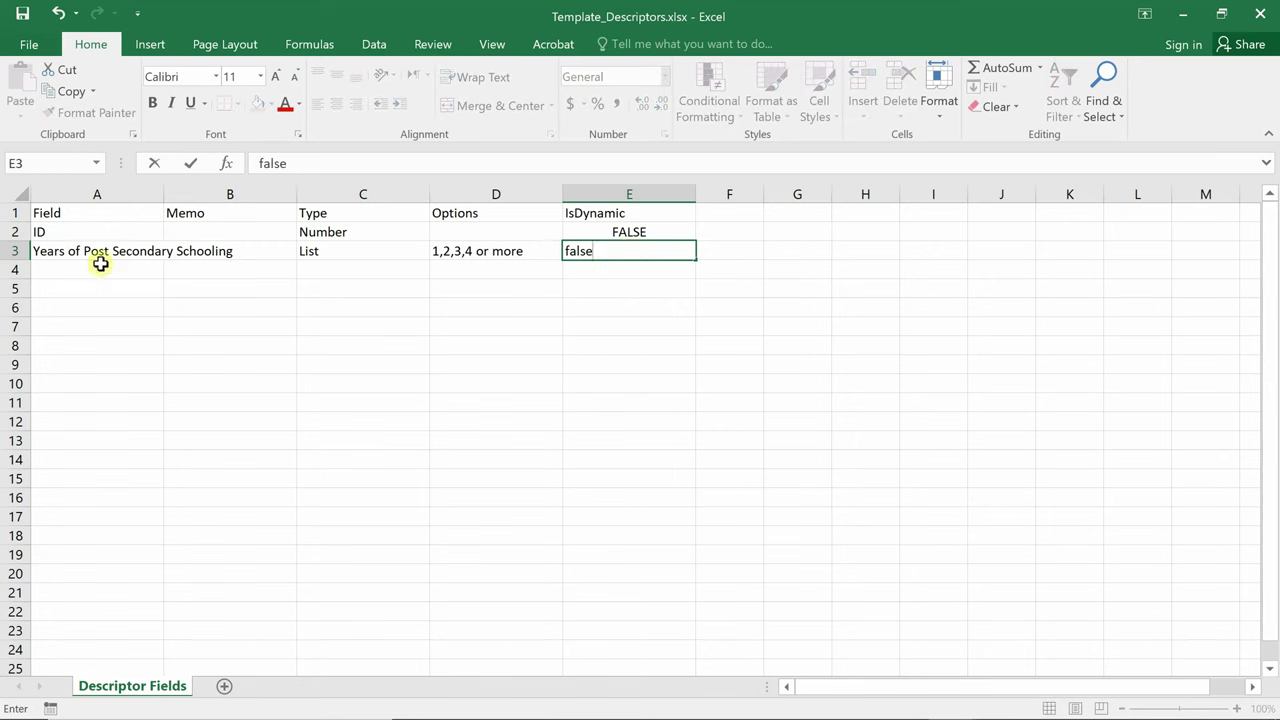
Add the Age field as a List with options 17-19,20-22, IsDynamic false.
{"action": "left_click", "coordinate": [99, 266]}
{"action": "type", "text": "Age"}
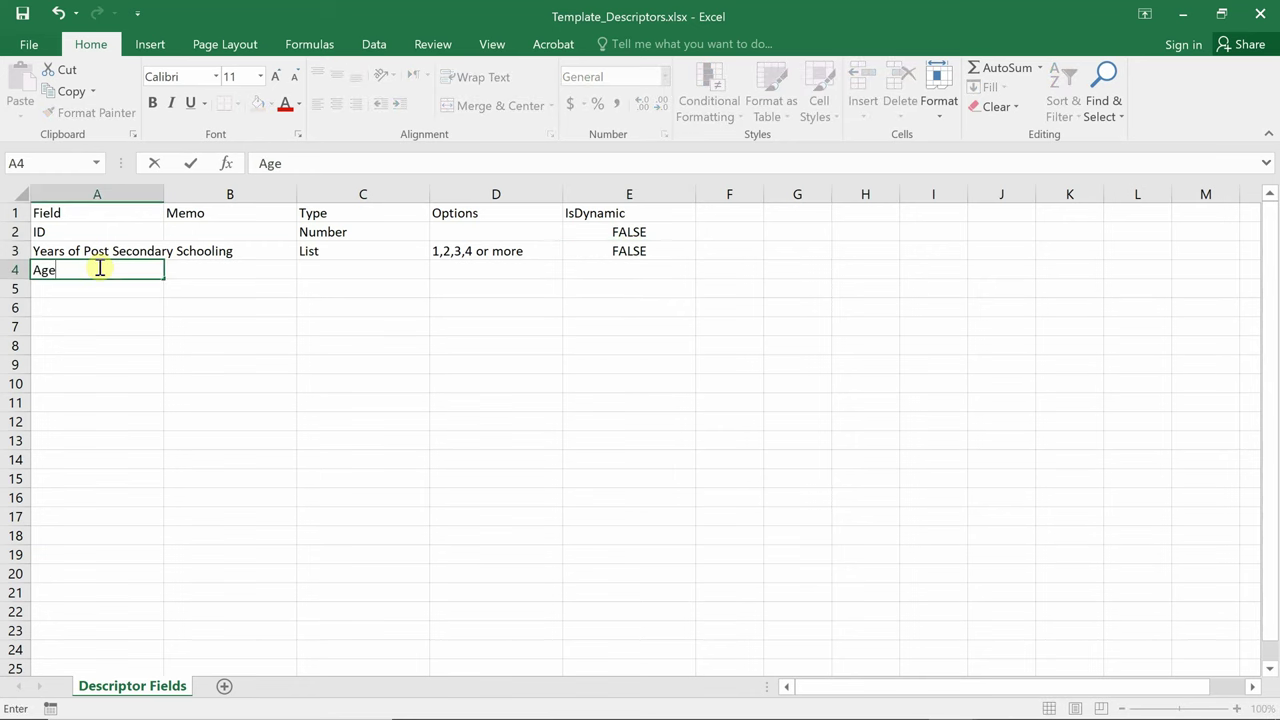
{"action": "left_click", "coordinate": [309, 273]}
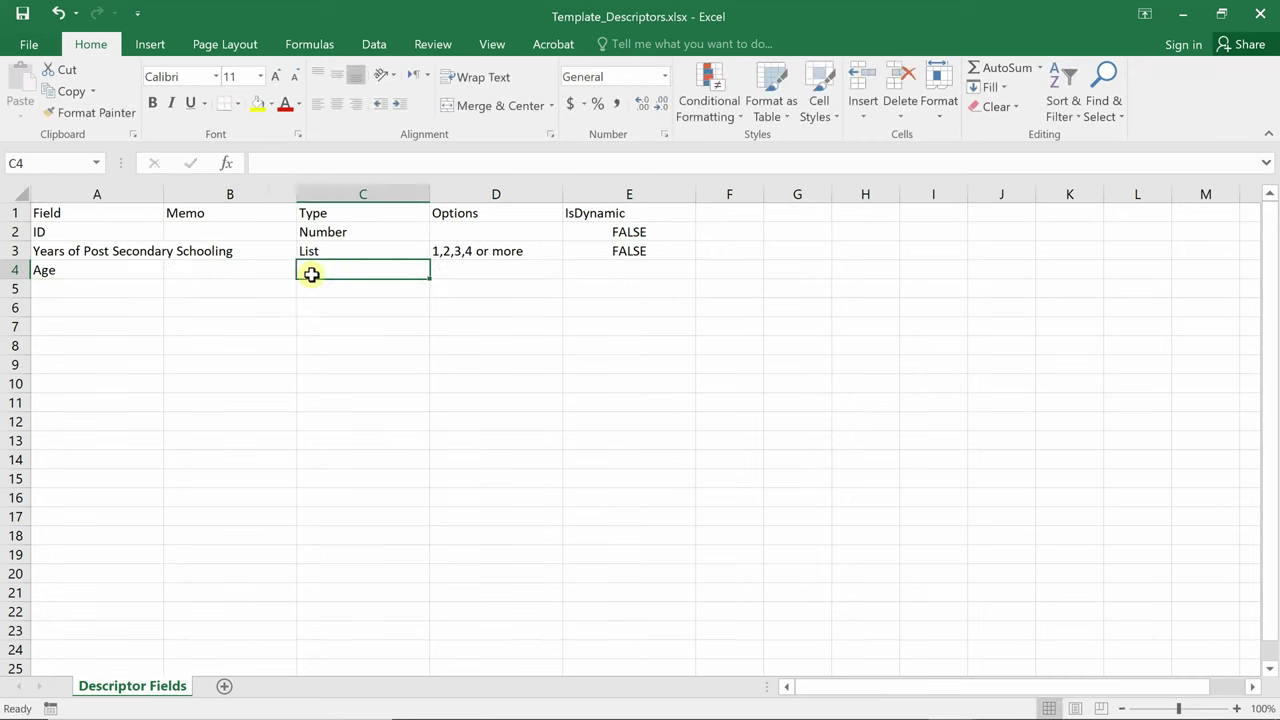
{"action": "type", "text": "List"}
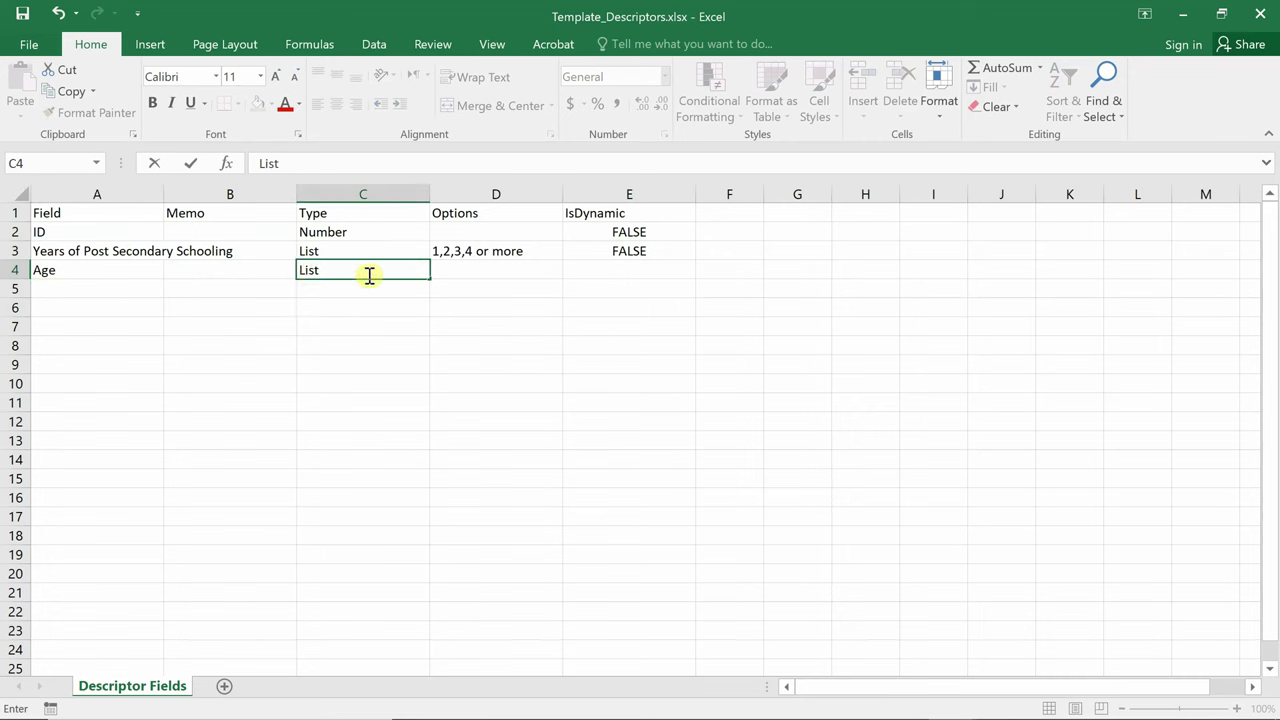
{"action": "left_click", "coordinate": [458, 273]}
{"action": "type", "text": "17-19"}
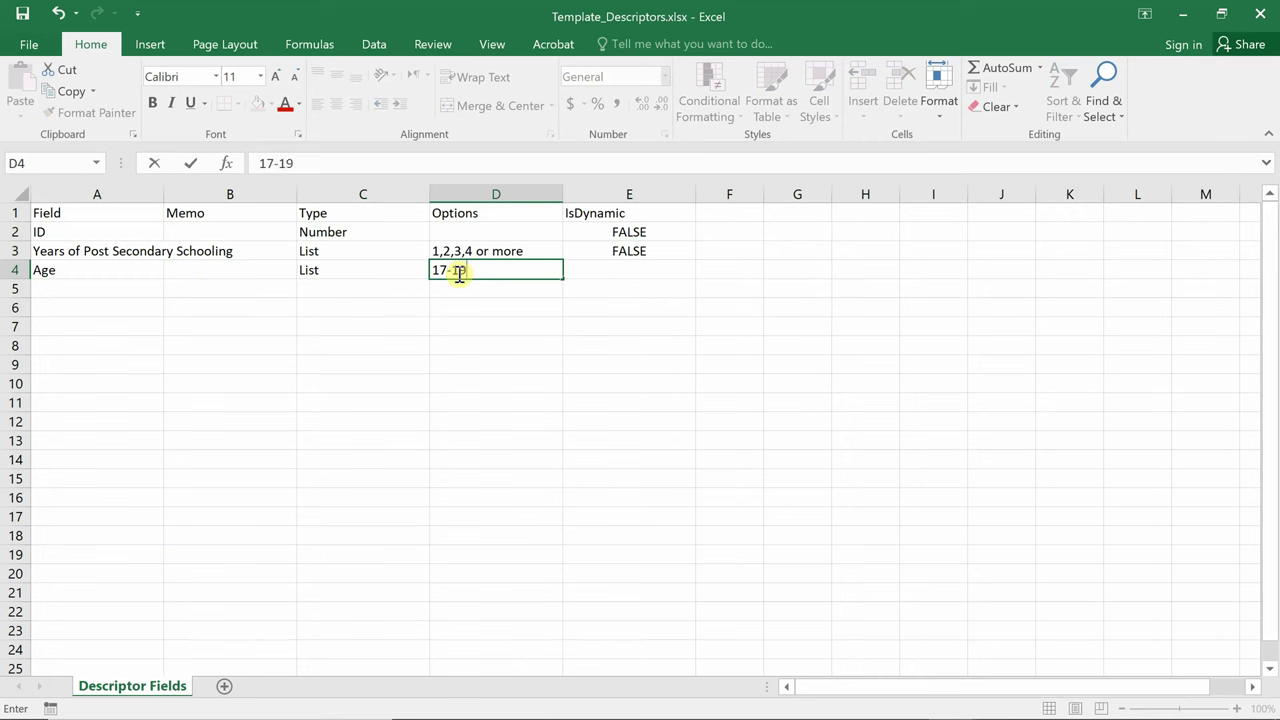
{"action": "type", "text": ",20-22"}
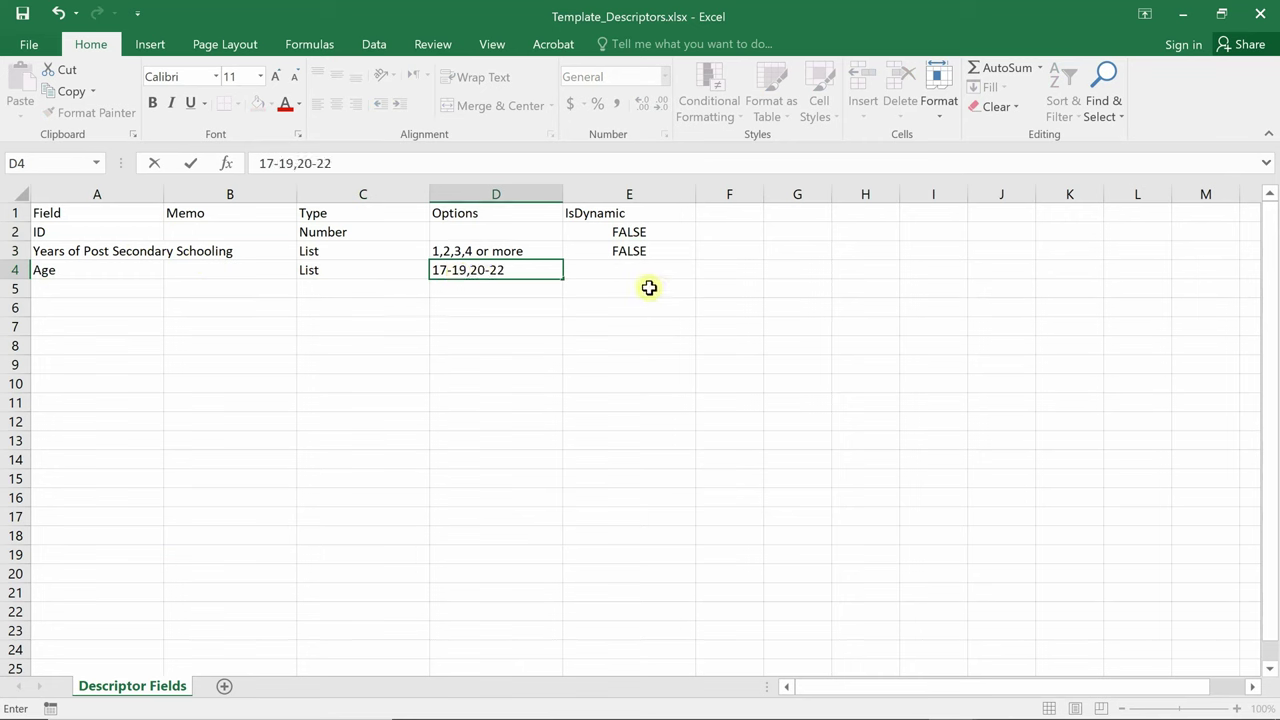
{"action": "left_click", "coordinate": [643, 268]}
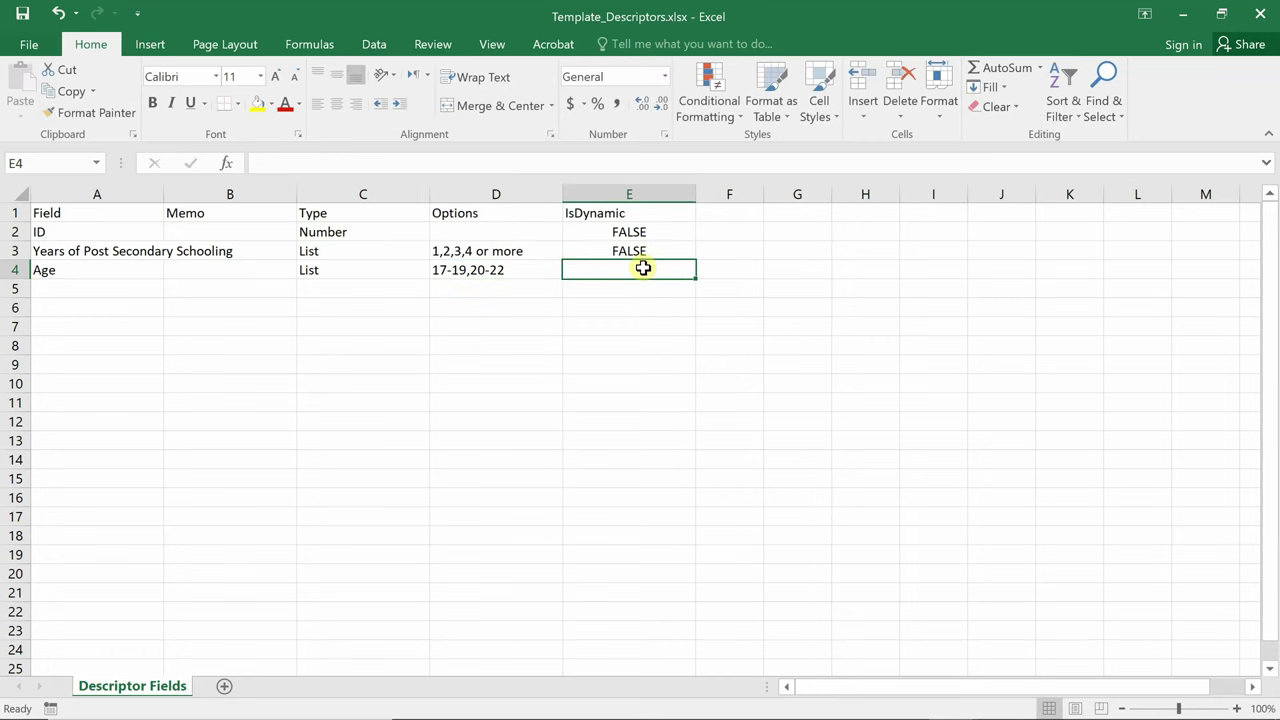
{"action": "type", "text": "false"}
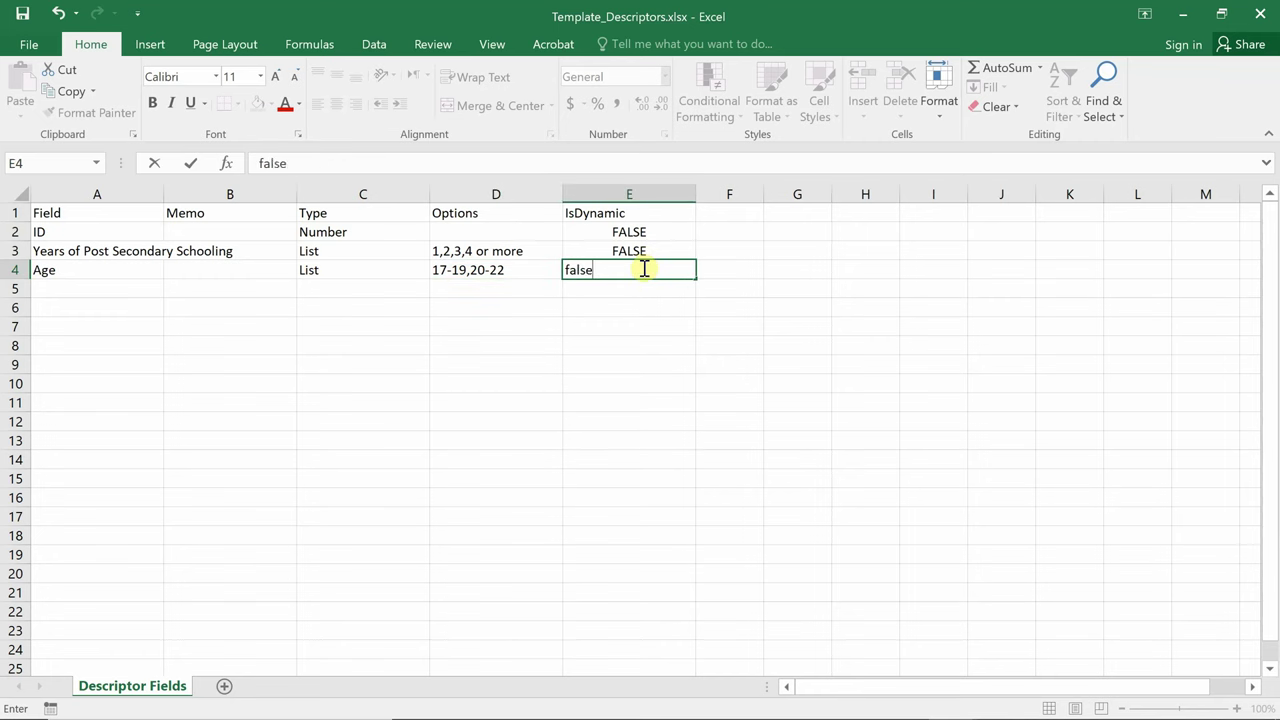
Add Phase as a dynamic List with options 'Phase 1, Phase 2', then return to Dedoose.
{"action": "left_click", "coordinate": [99, 289]}
{"action": "type", "text": "Phase"}
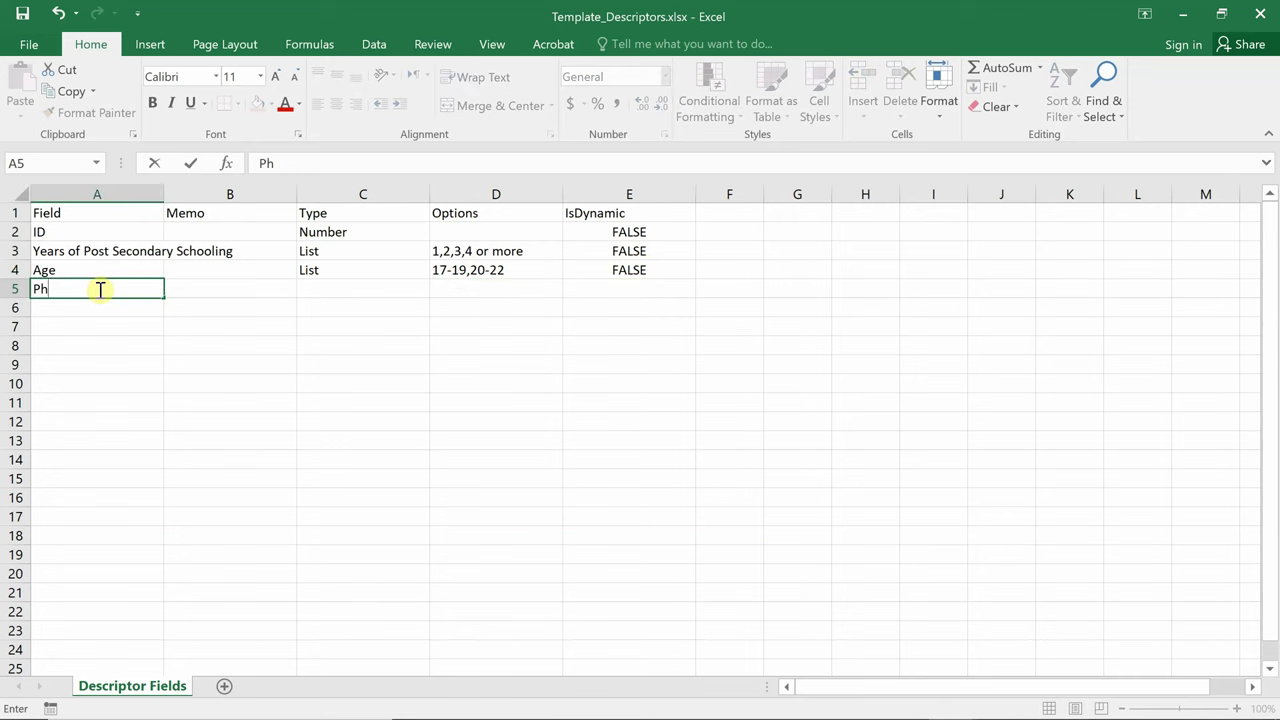
{"action": "left_click", "coordinate": [313, 289]}
{"action": "type", "text": "List"}
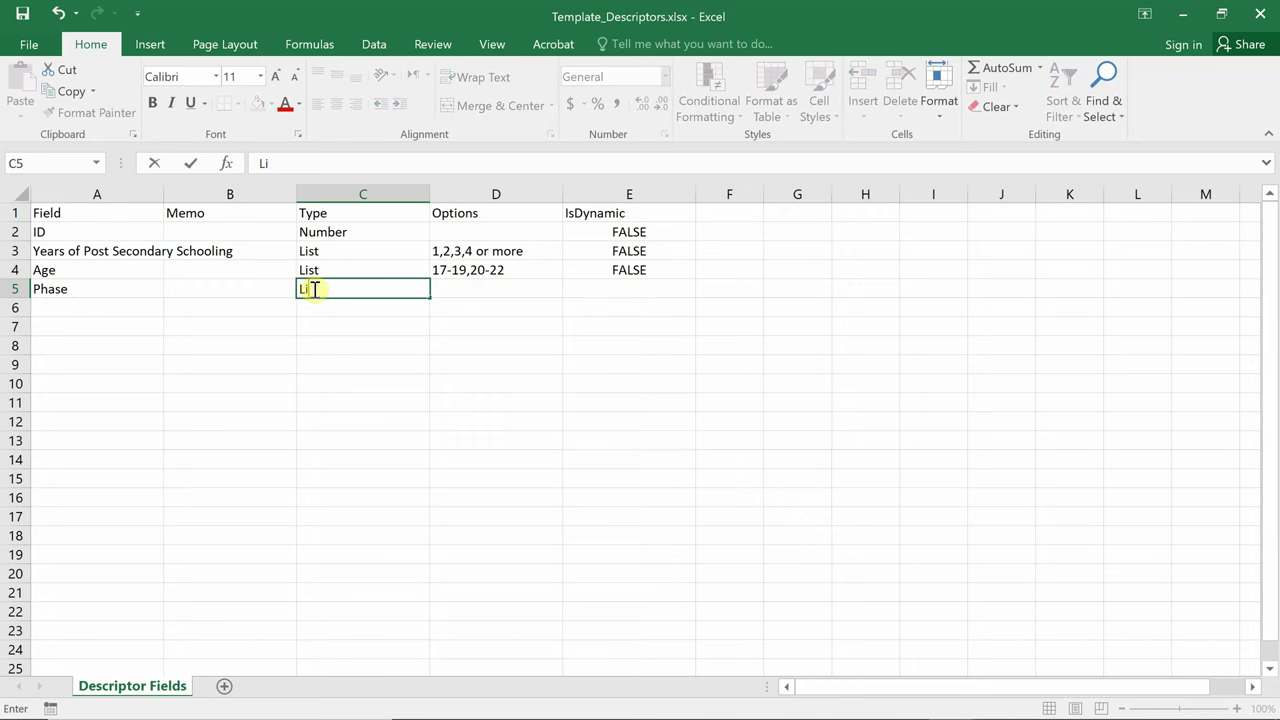
{"action": "left_click", "coordinate": [490, 288]}
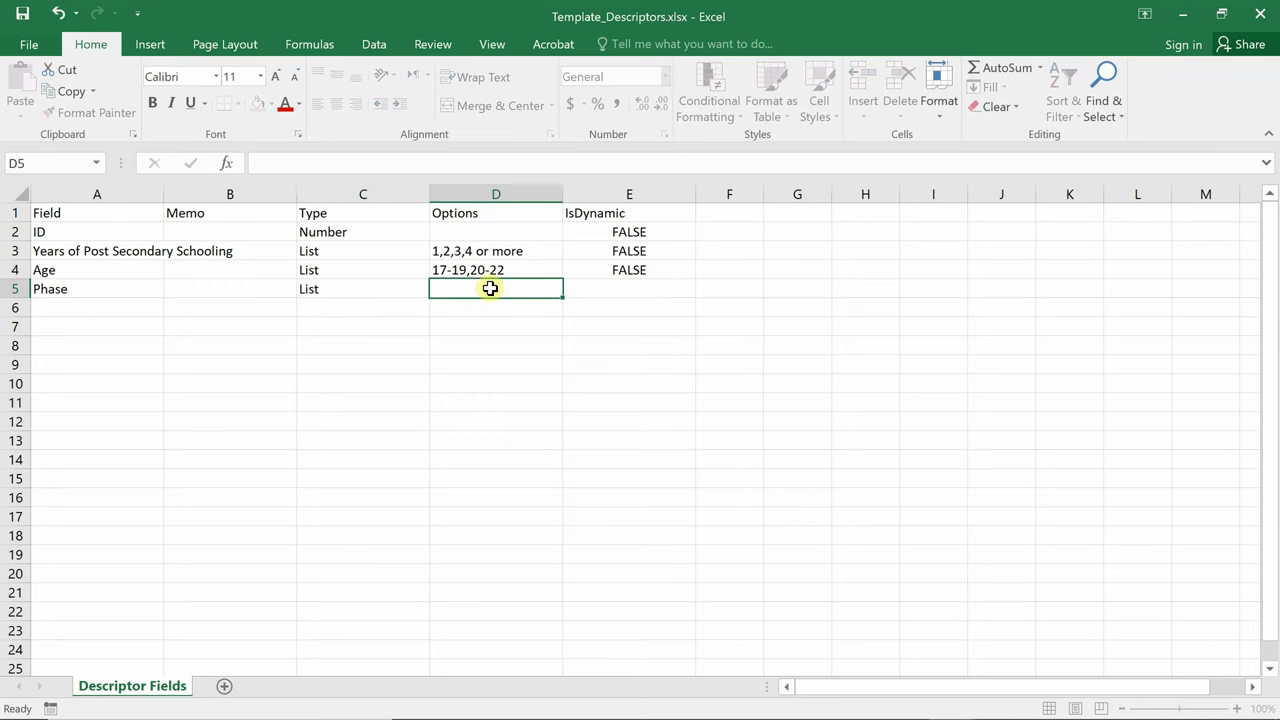
{"action": "type", "text": "Phase 1,"}
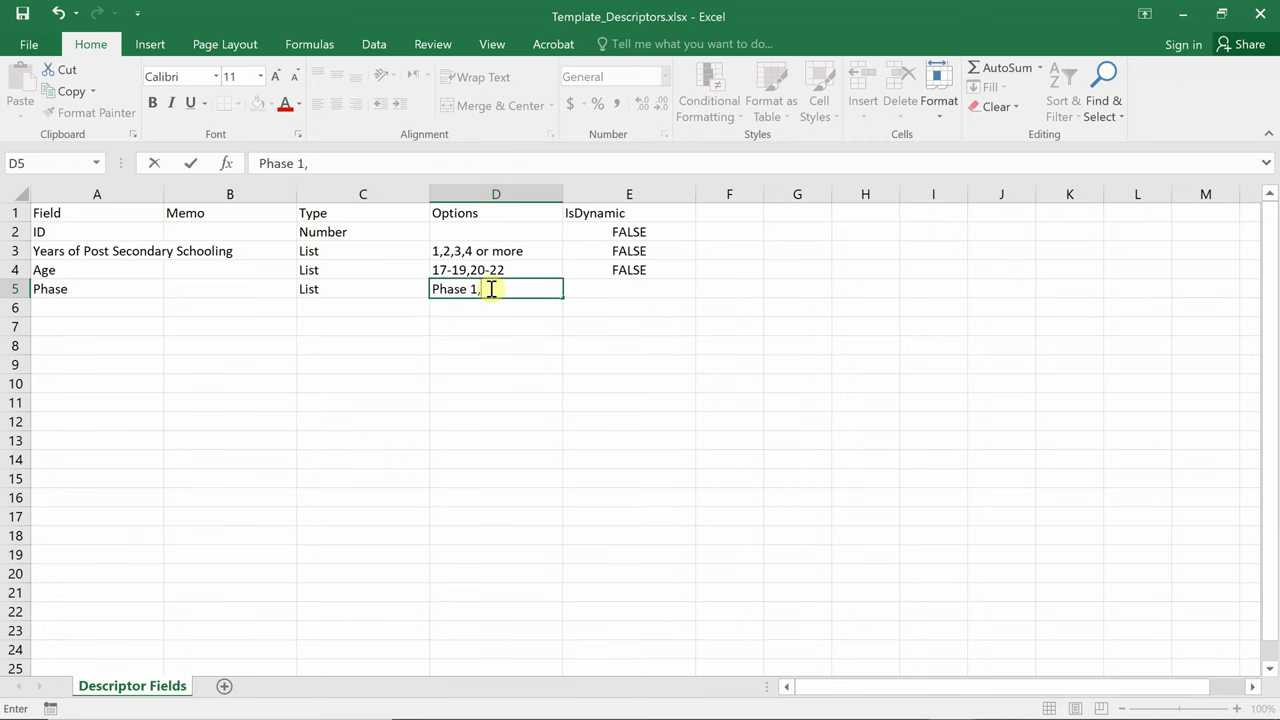
{"action": "type", "text": " Phase 2"}
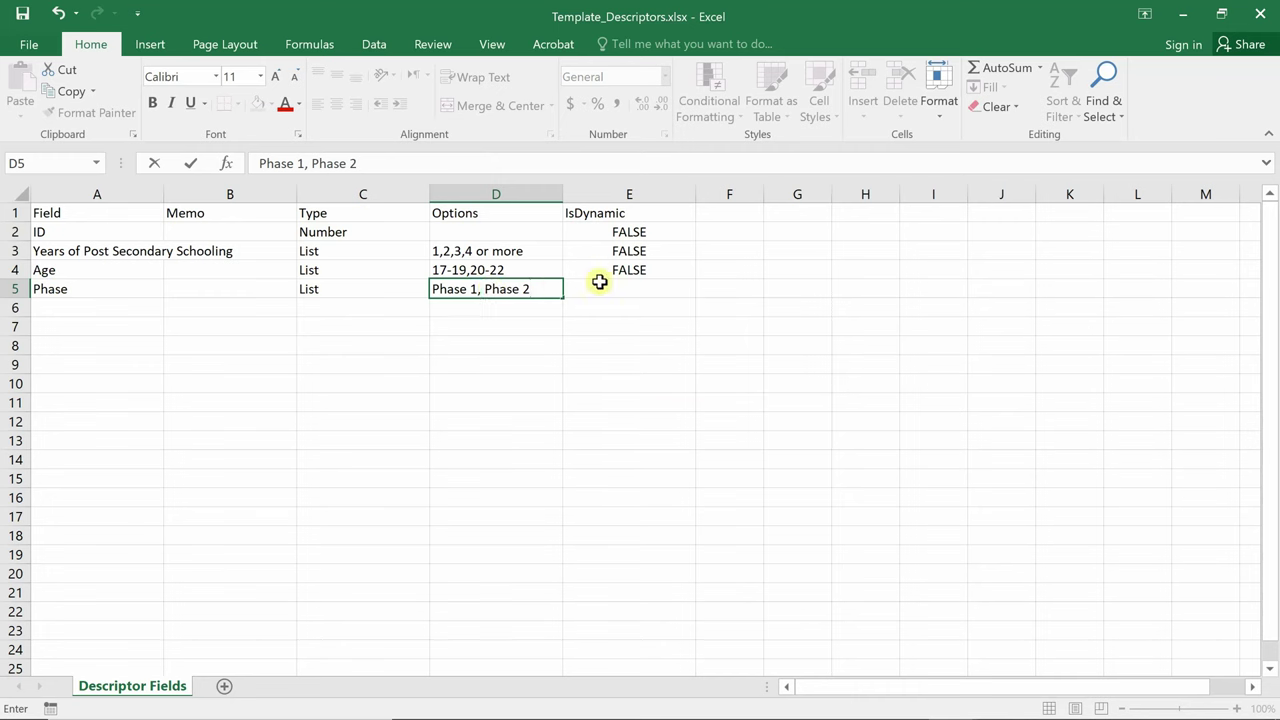
{"action": "left_click", "coordinate": [600, 285]}
{"action": "type", "text": "true"}
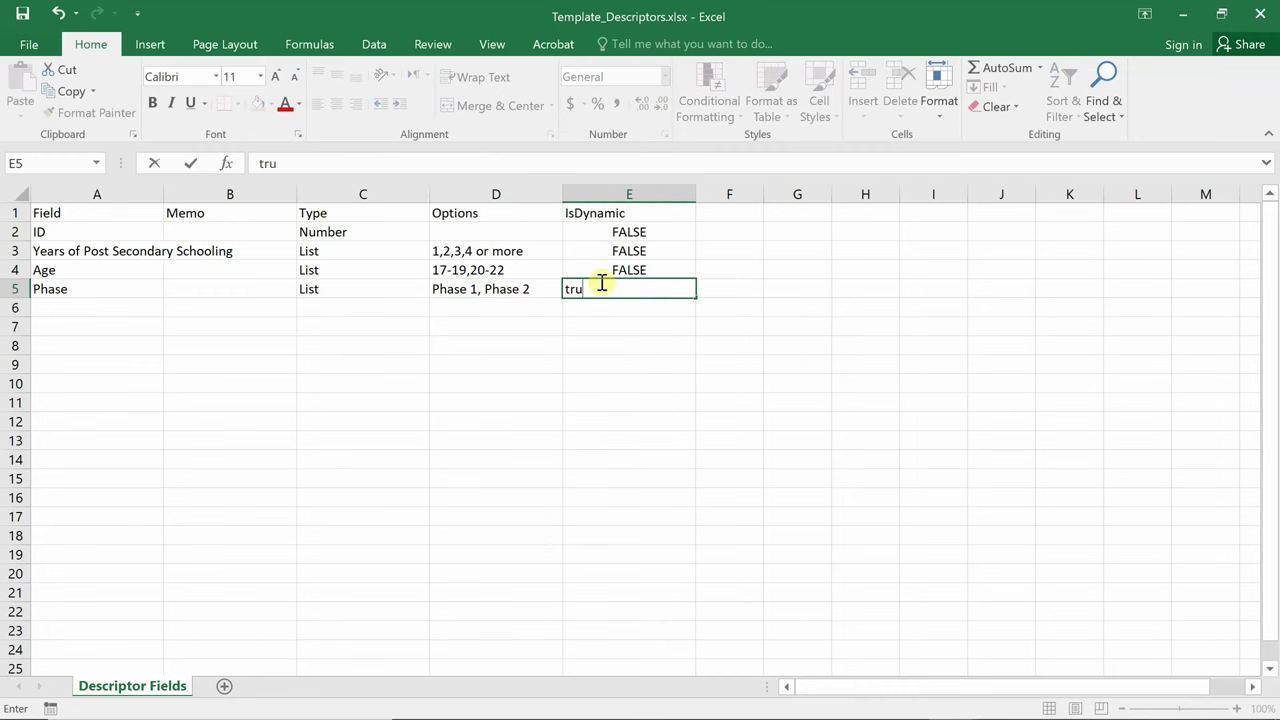
{"action": "left_click", "coordinate": [596, 328]}
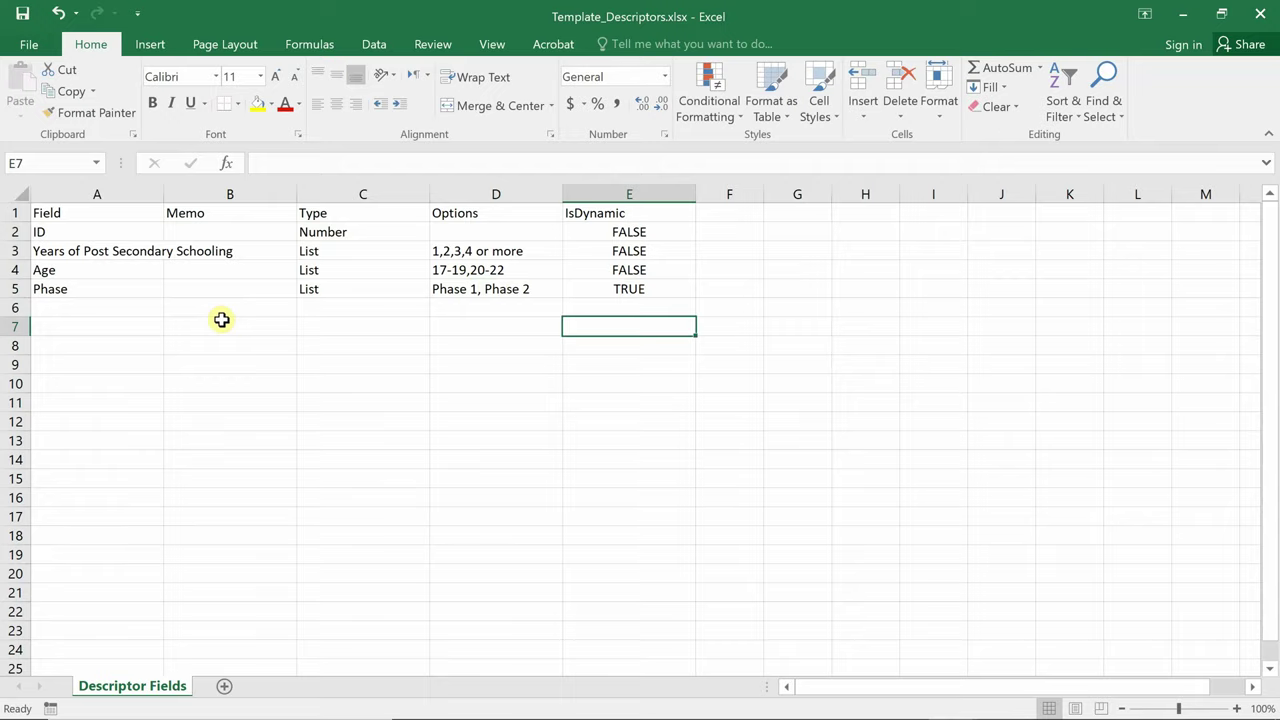
{"action": "key", "text": "alt+Tab"}
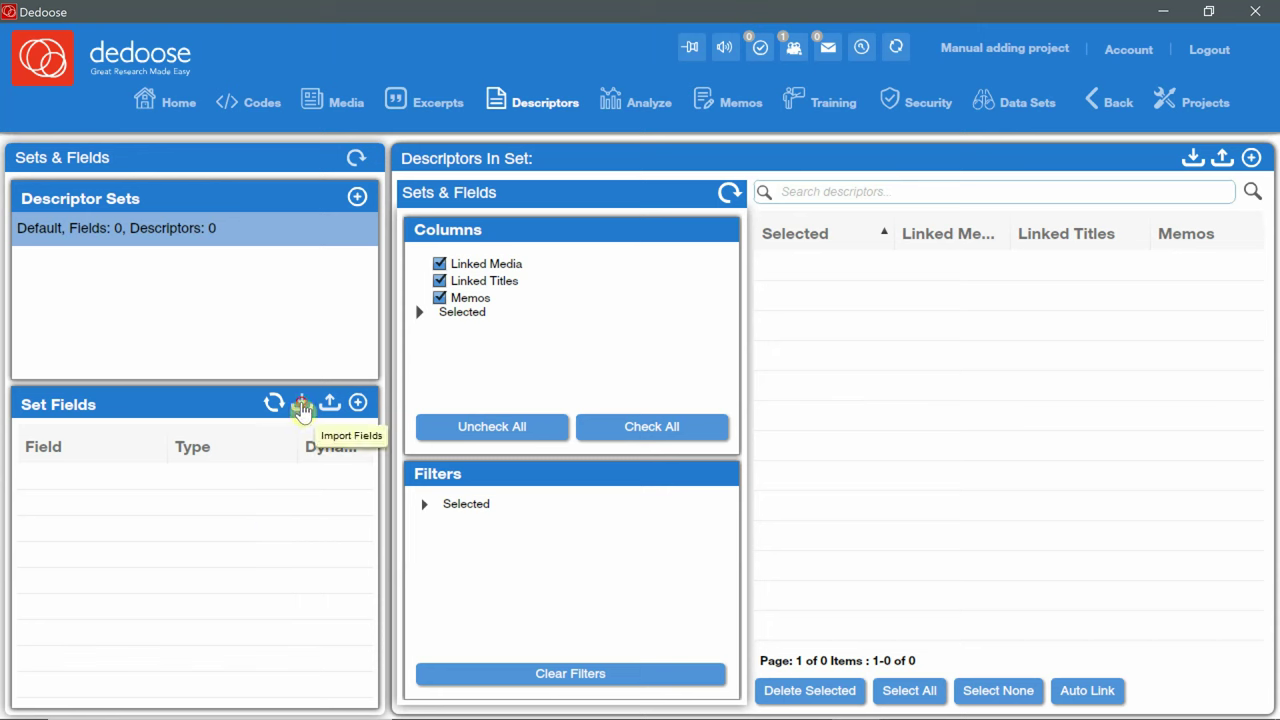
Import fields from the Descriptors Manual Template Online Learning spreadsheet into the Descriptor Fields Importer.
{"action": "left_click", "coordinate": [302, 408]}
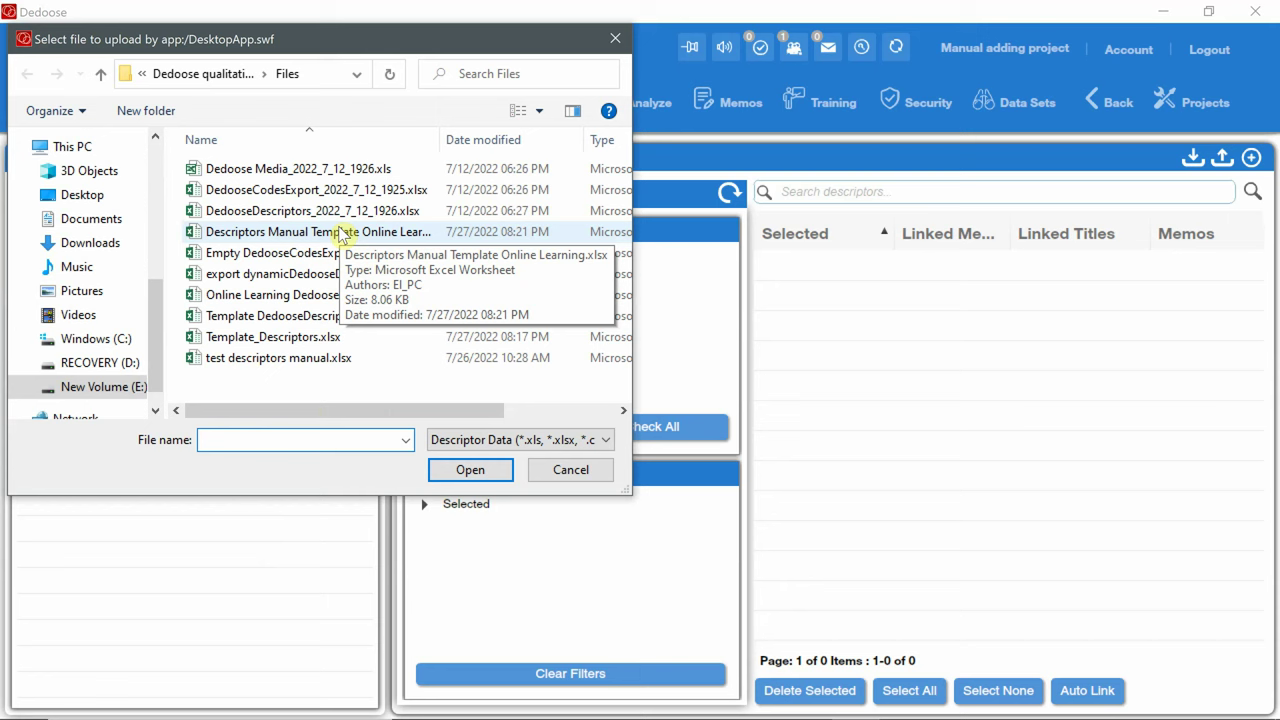
{"action": "left_click", "coordinate": [287, 238]}
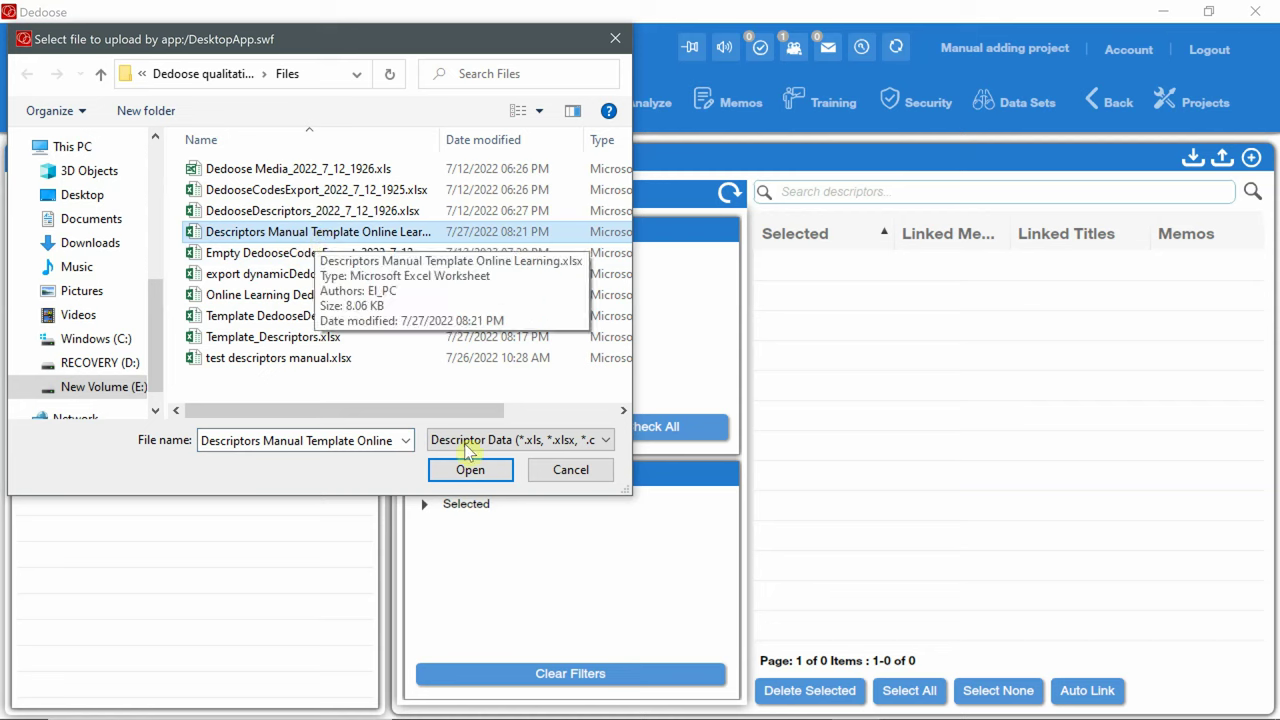
{"action": "left_click", "coordinate": [467, 472]}
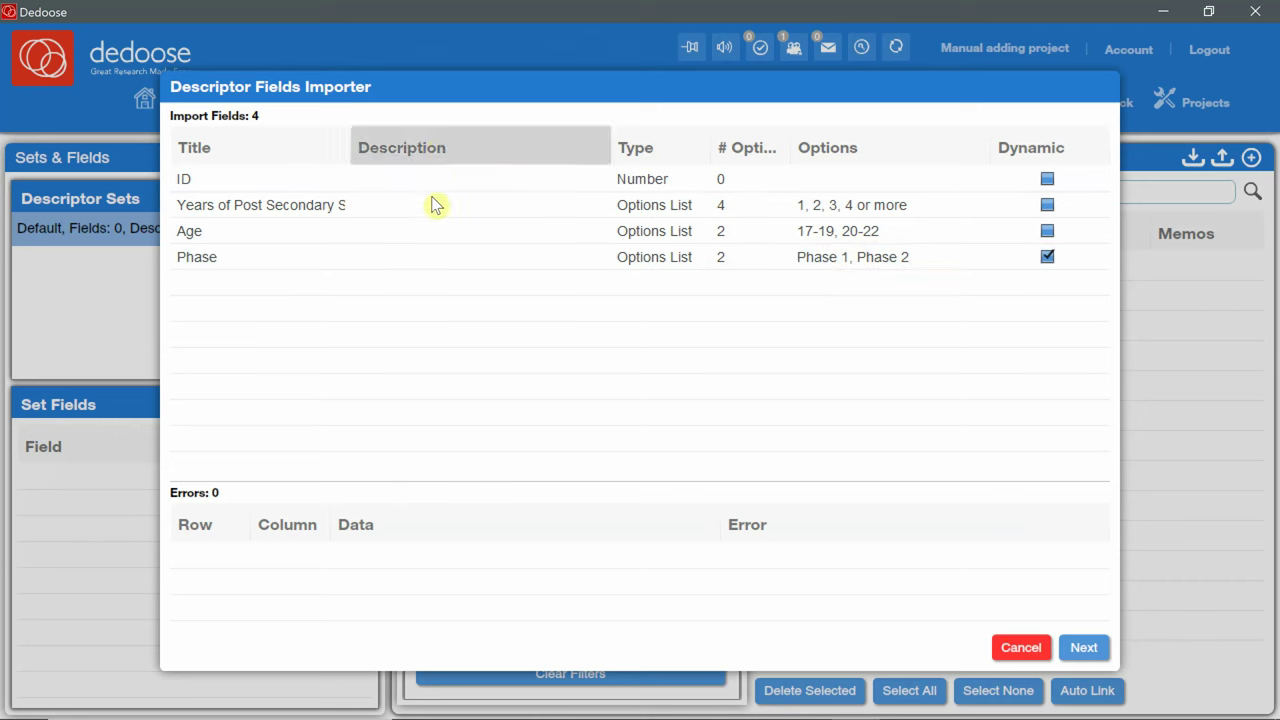
Accept the four previewed fields and import them into a new set named 'Information about Participant'.
{"action": "left_click", "coordinate": [1084, 647]}
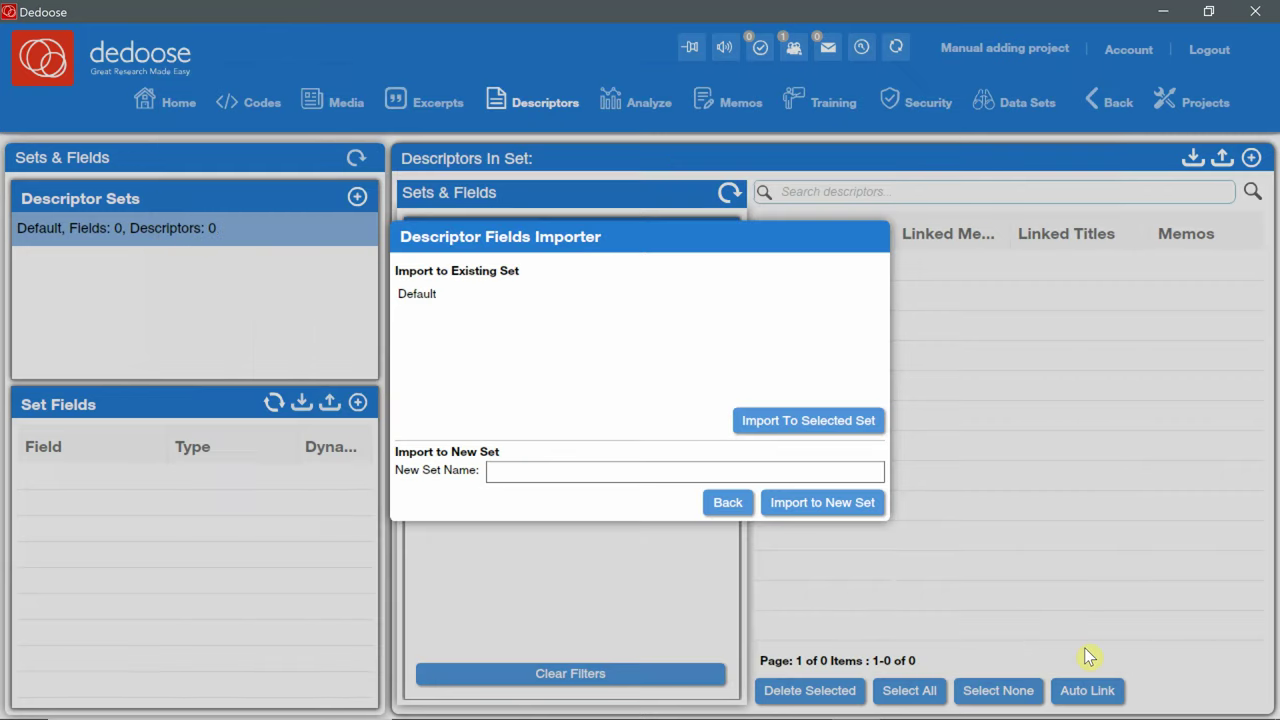
{"action": "left_click", "coordinate": [563, 469]}
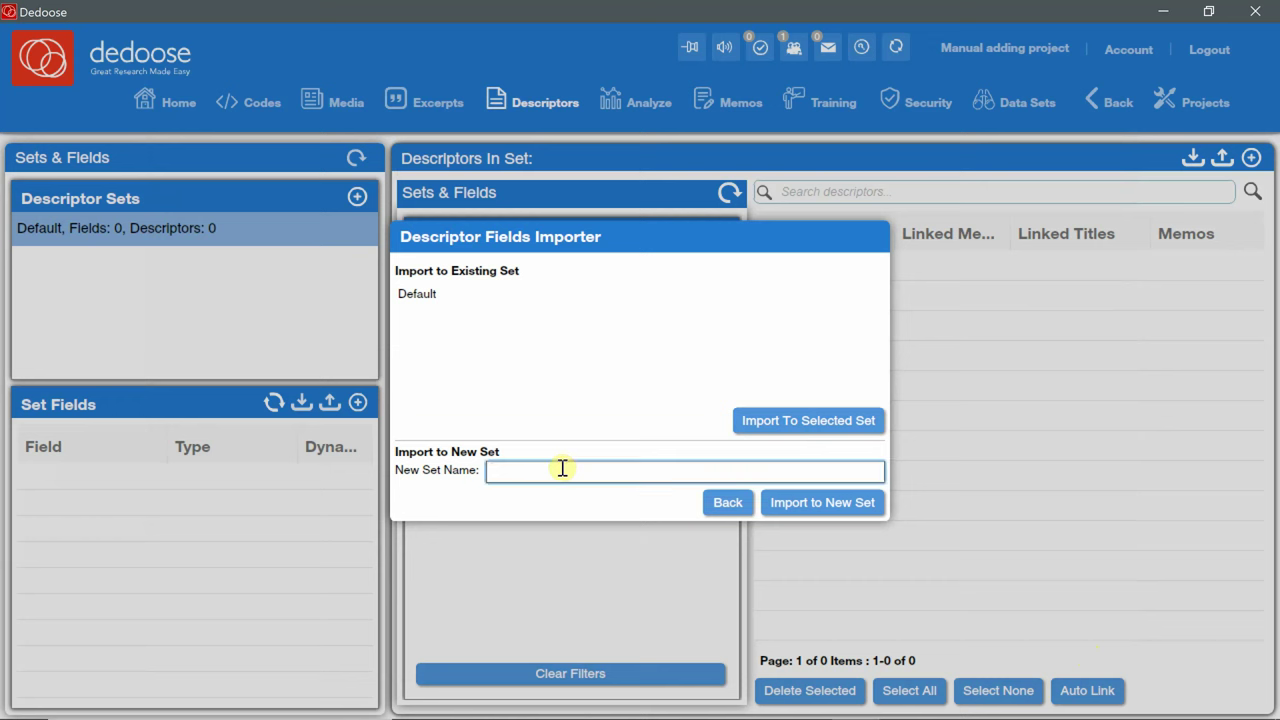
{"action": "type", "text": "Information about Participant"}
{"action": "left_click", "coordinate": [815, 515]}
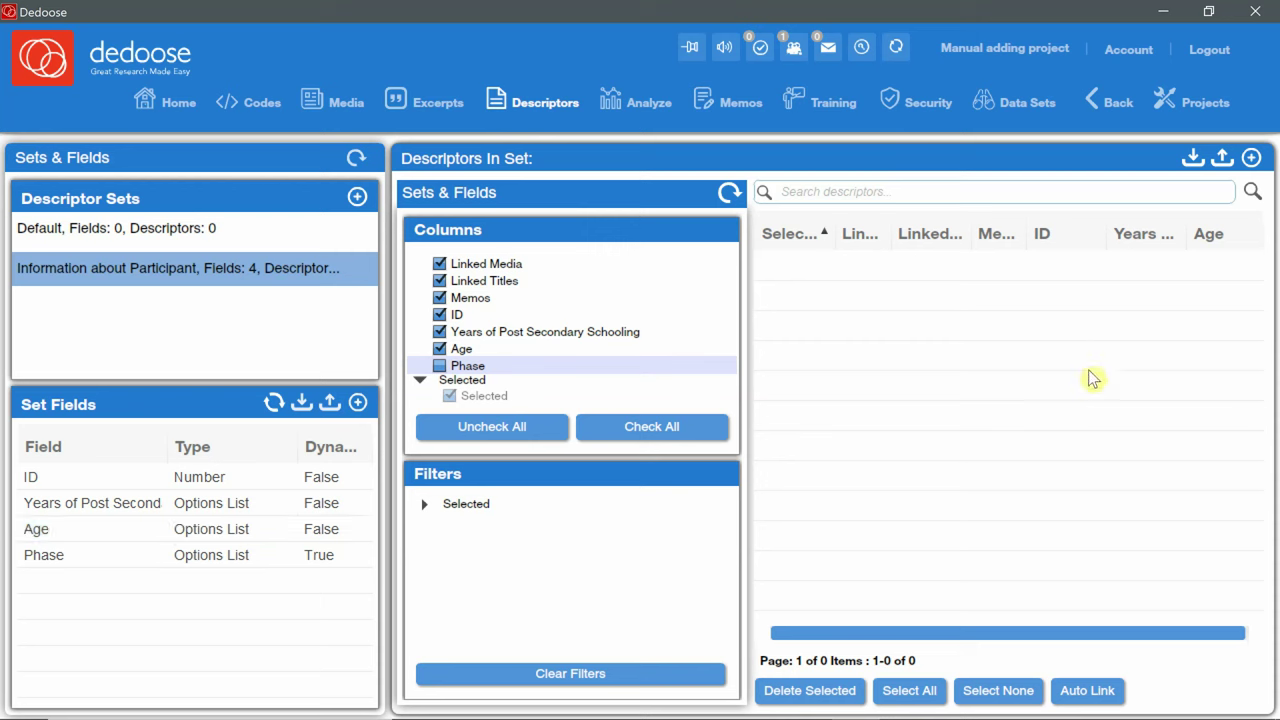
Load the Online Learning project from Projects and open its Media page.
{"action": "left_click", "coordinate": [1196, 112]}
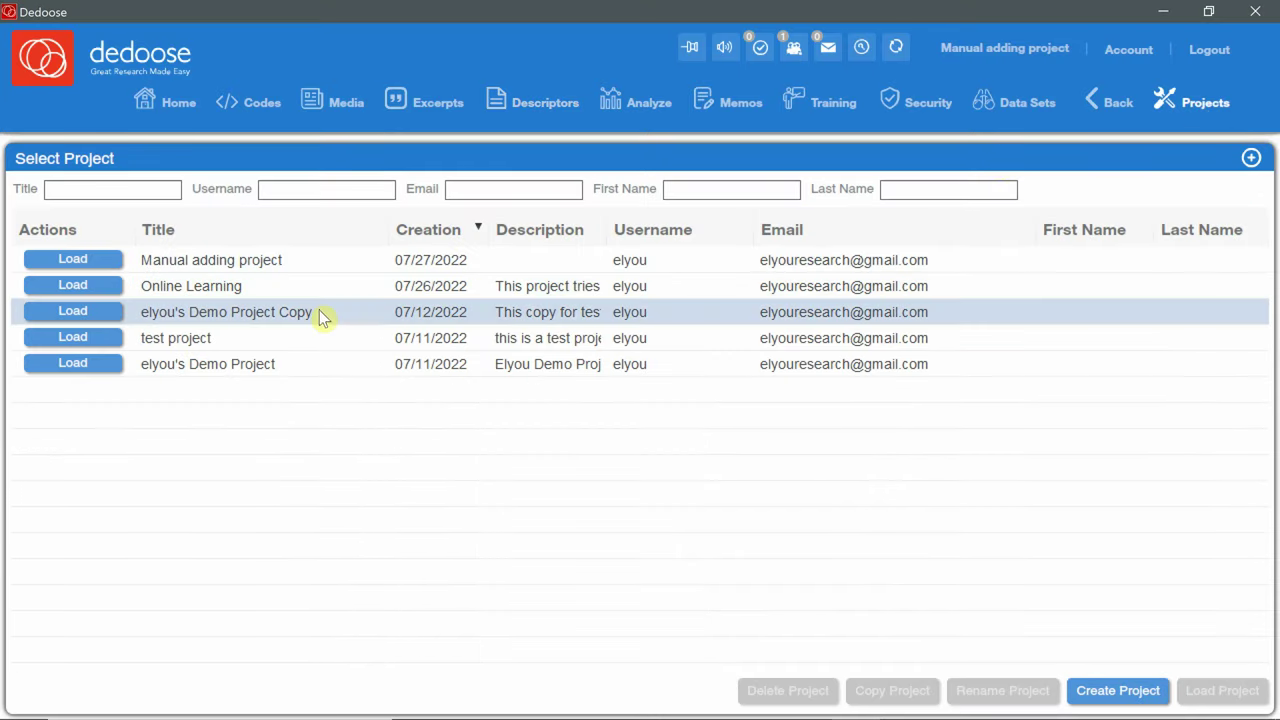
{"action": "left_click", "coordinate": [47, 286]}
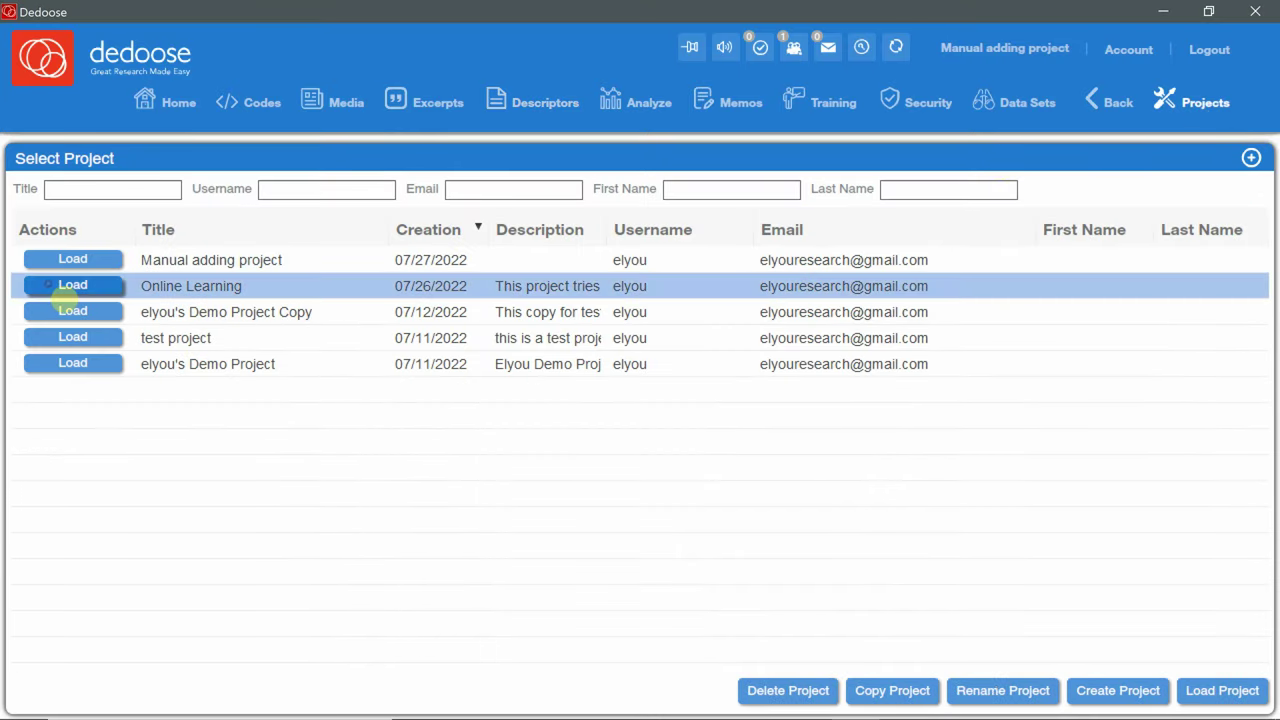
{"action": "left_click", "coordinate": [49, 288]}
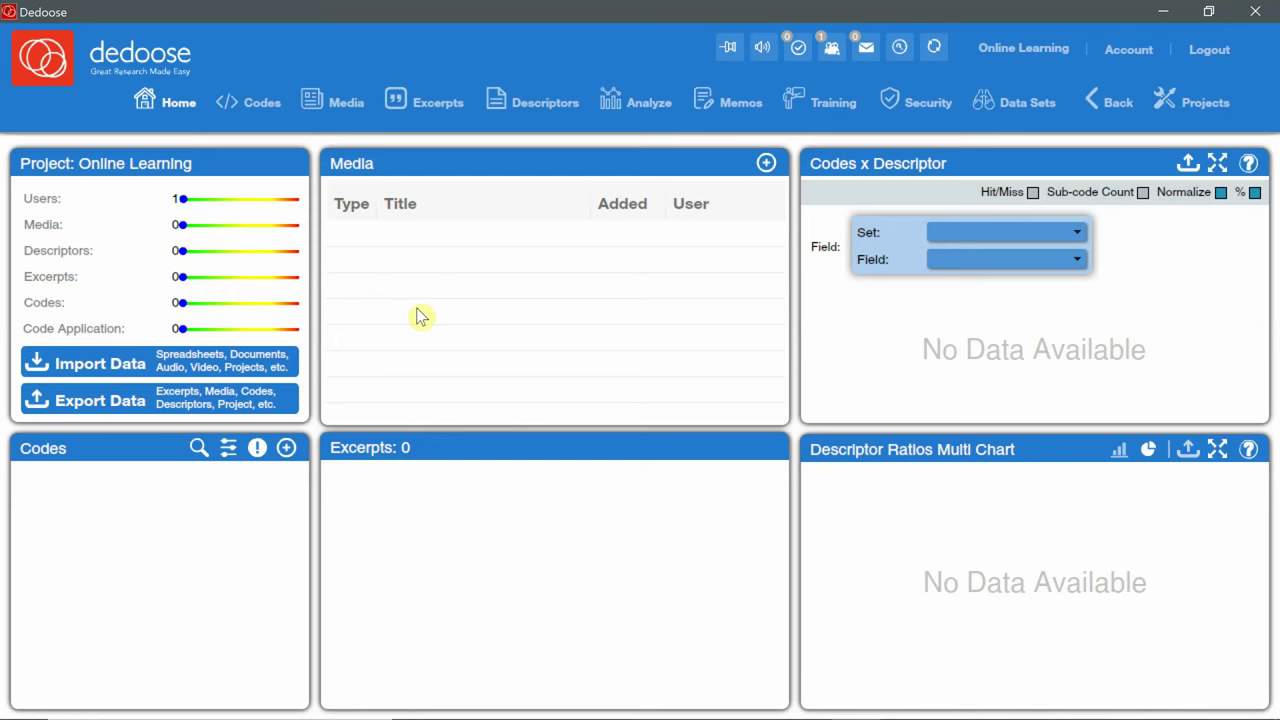
{"action": "left_click", "coordinate": [328, 110]}
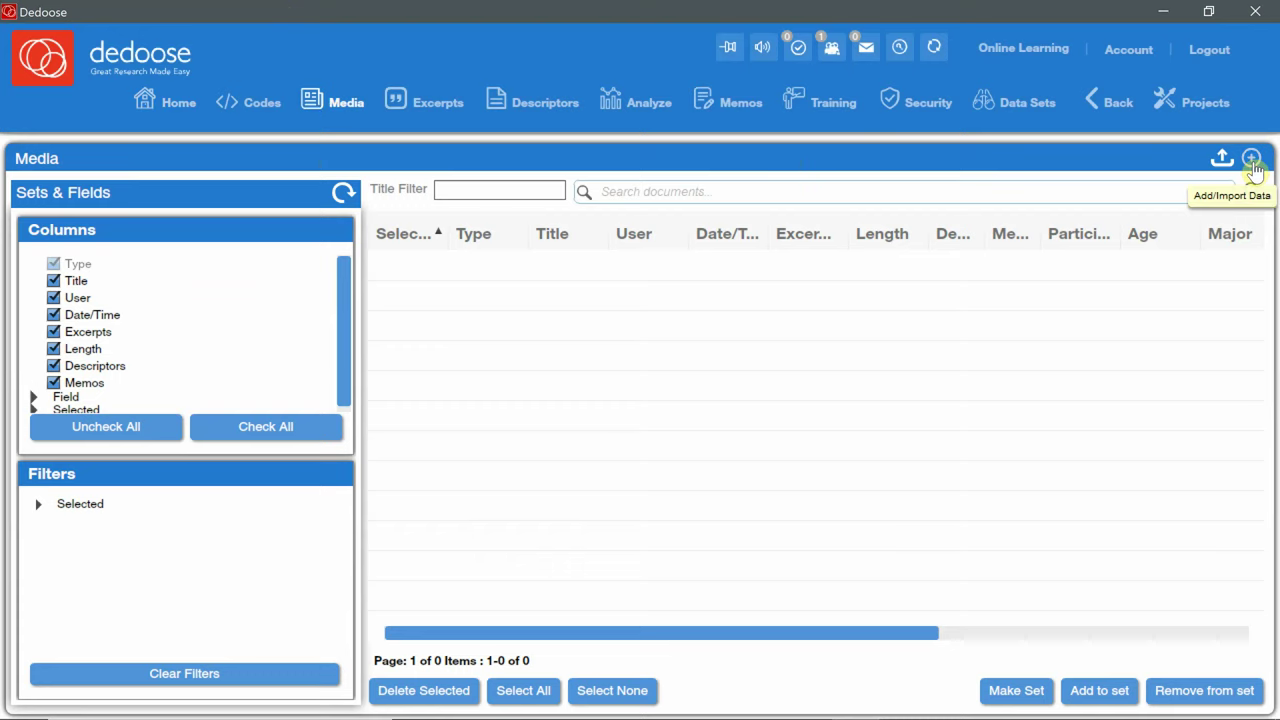
Import the text document 1.docx into the project's Media list and acknowledge the notices.
{"action": "left_click", "coordinate": [1251, 160]}
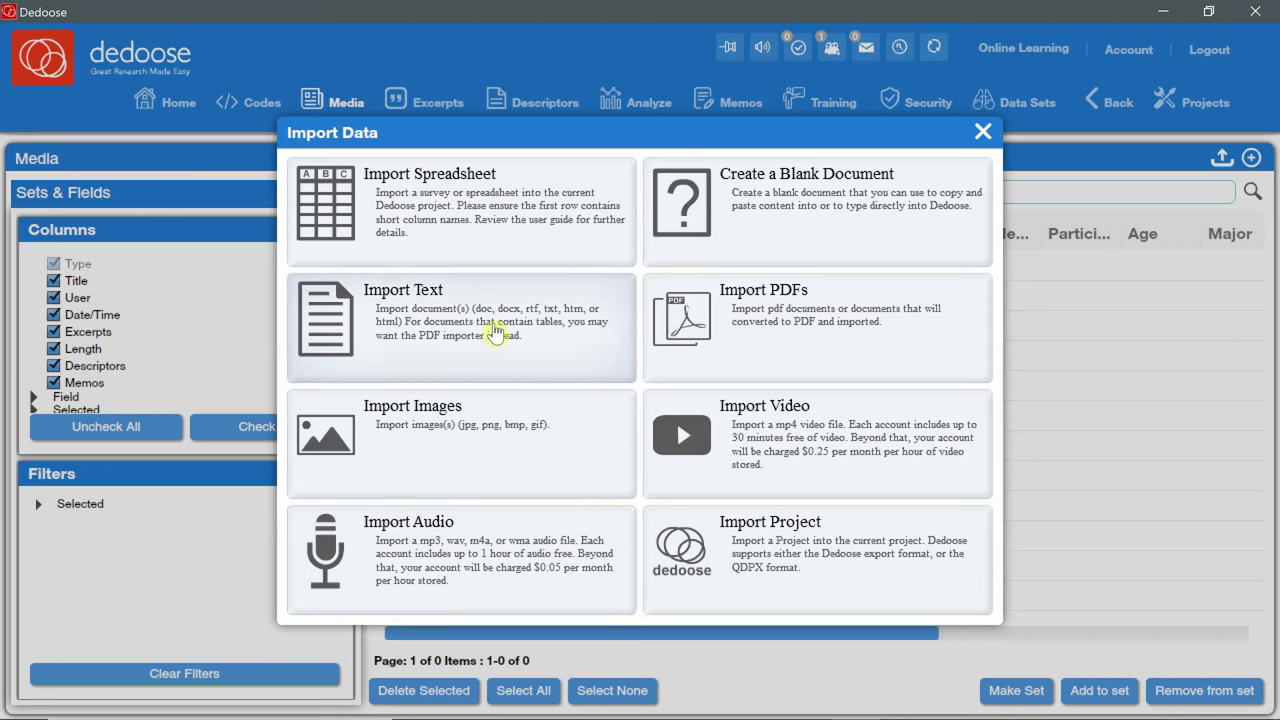
{"action": "left_click", "coordinate": [495, 332]}
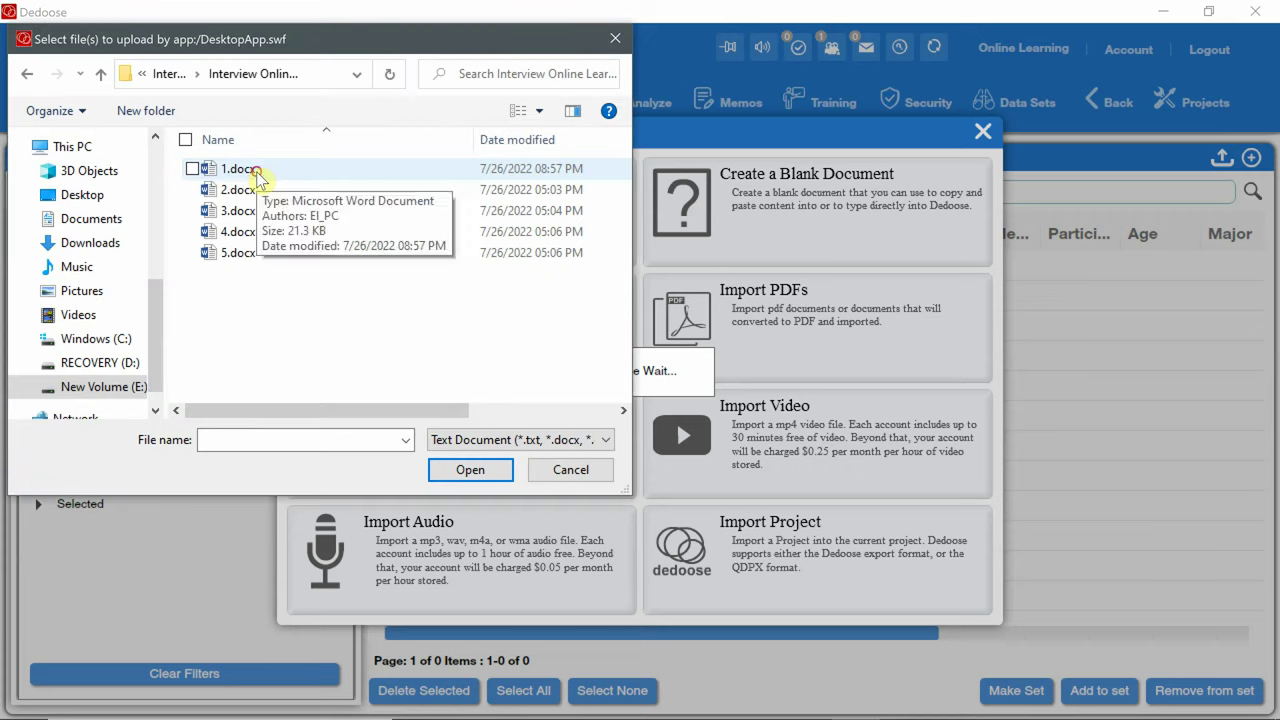
{"action": "left_click", "coordinate": [250, 172]}
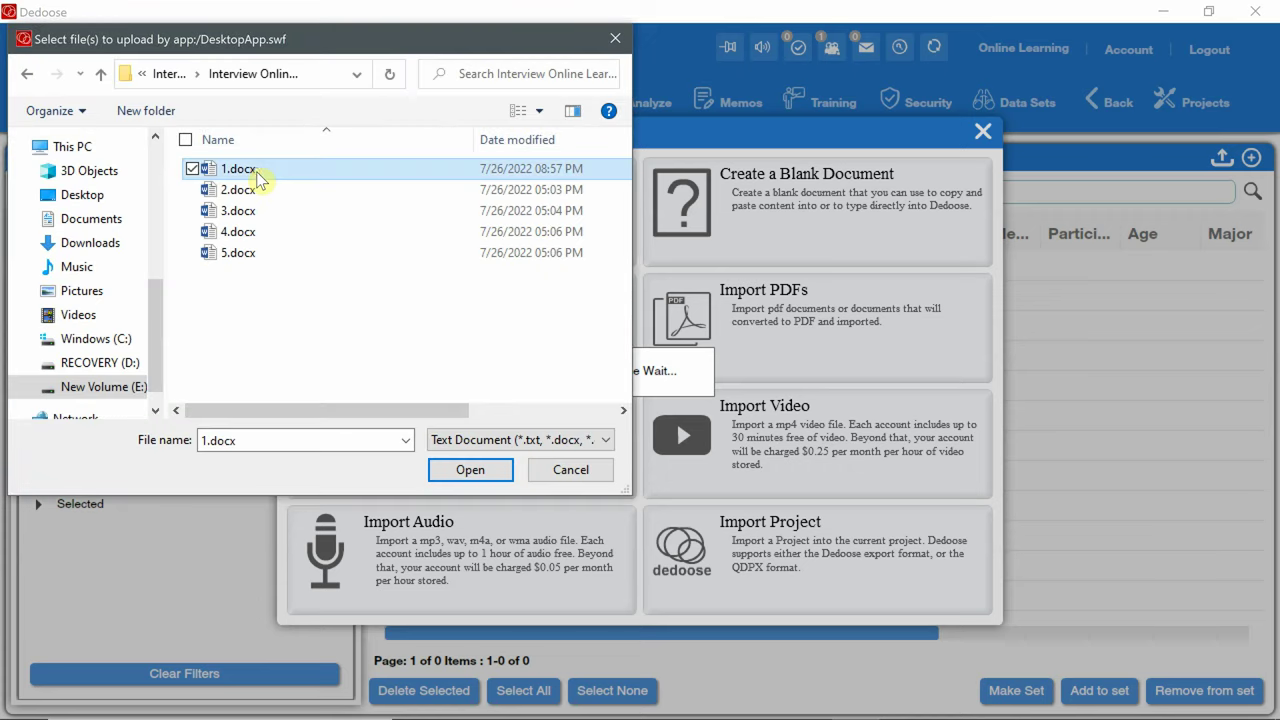
{"action": "left_click", "coordinate": [481, 472]}
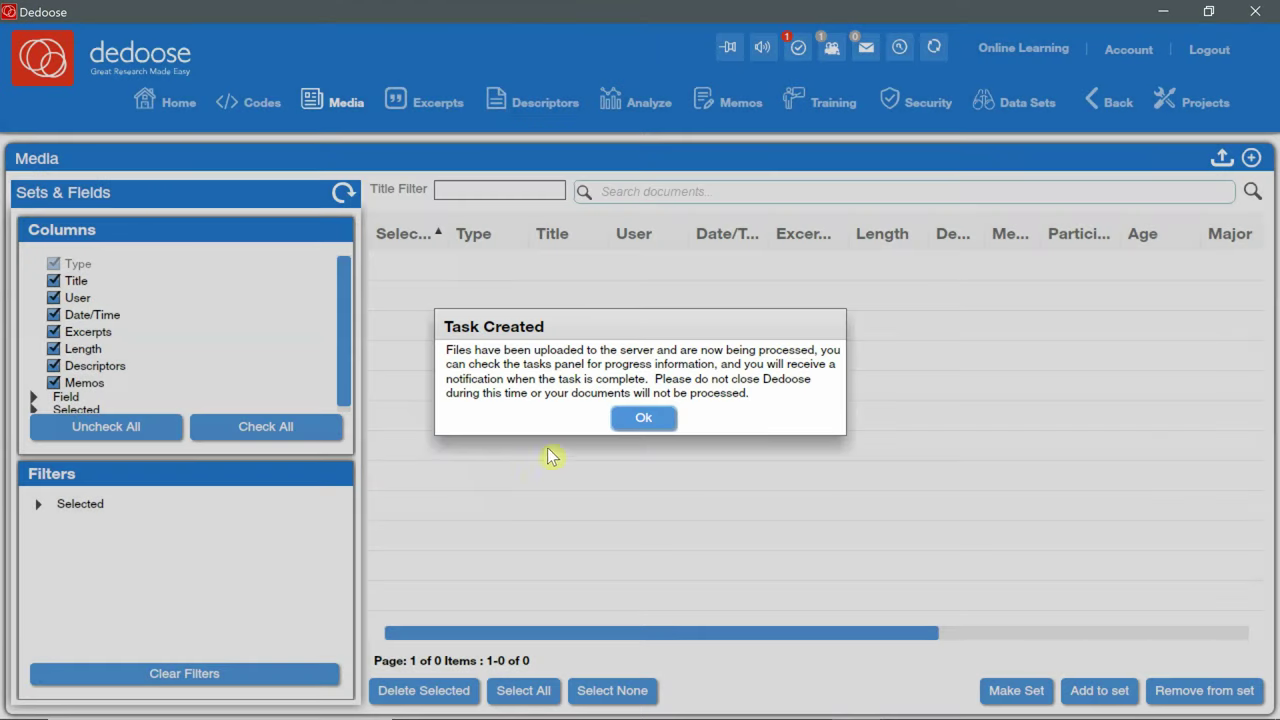
{"action": "left_click", "coordinate": [645, 417]}
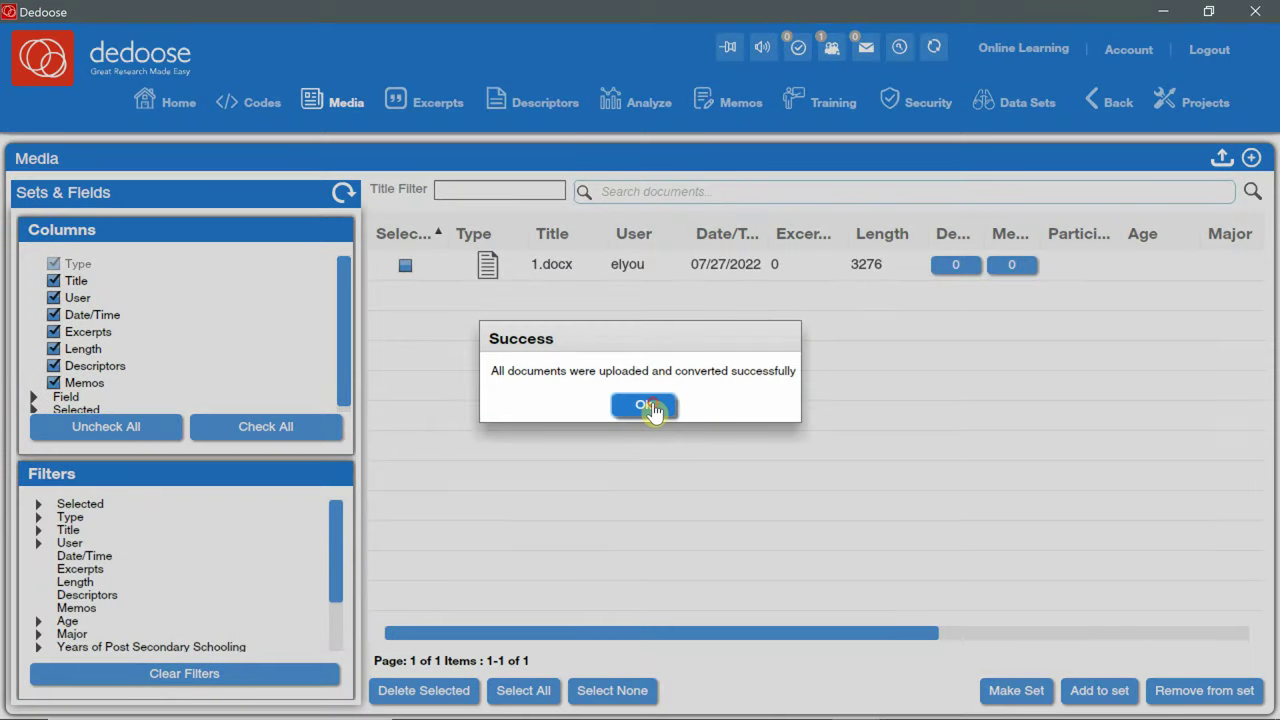
{"action": "left_click", "coordinate": [652, 406]}
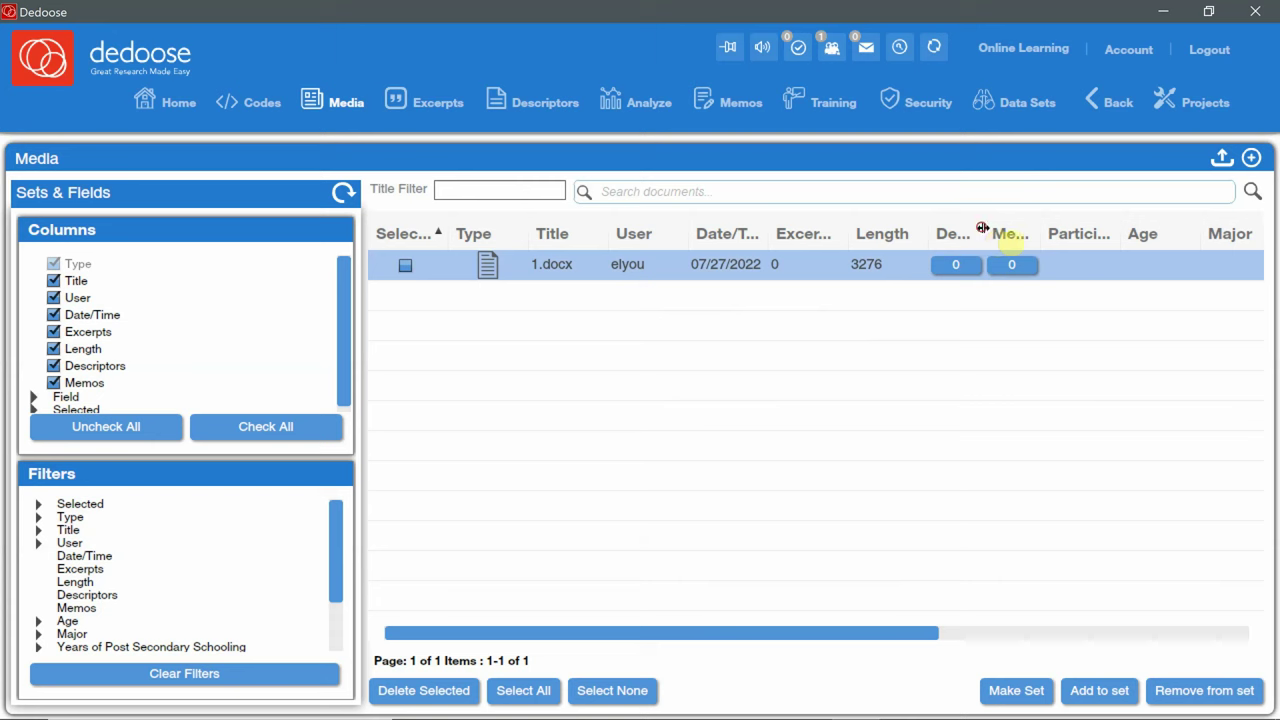
Widen the Descriptors column and create a new descriptor to link to 1.docx.
{"action": "left_click_drag", "start_coordinate": [983, 228], "coordinate": [1066, 232]}
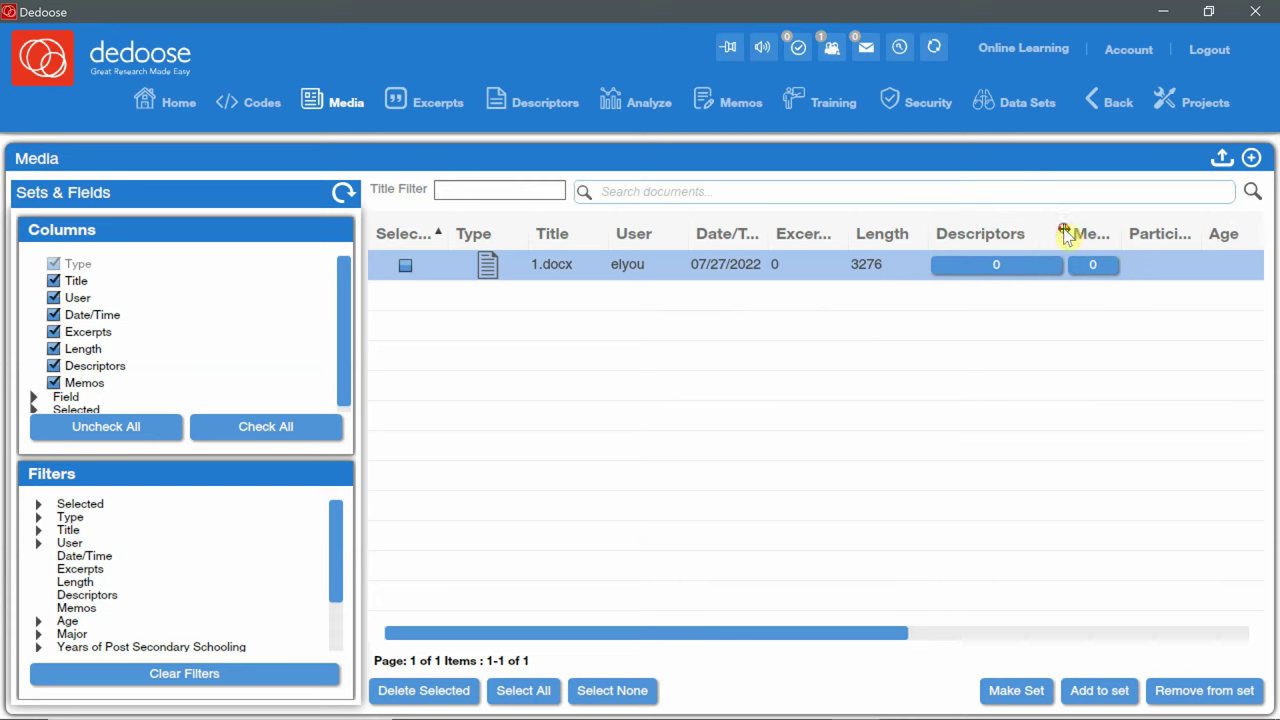
{"action": "left_click", "coordinate": [998, 268]}
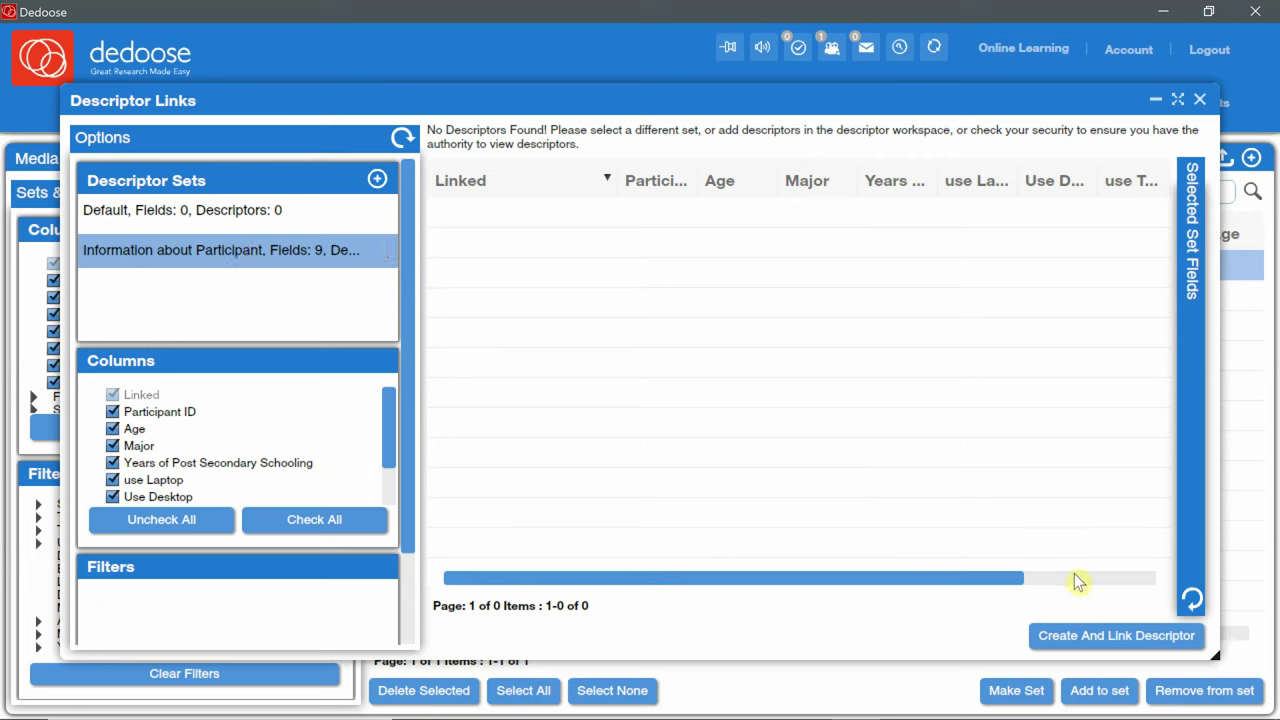
{"action": "left_click", "coordinate": [1079, 636]}
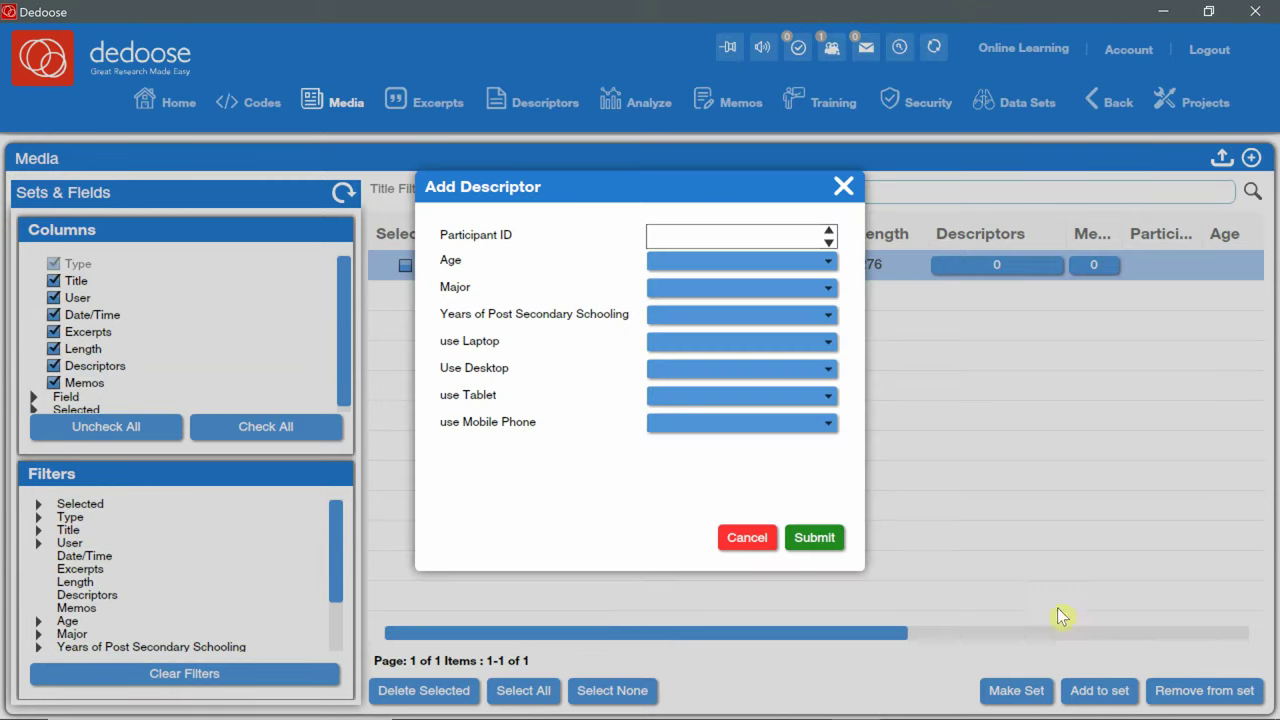
Enter Participant ID 01, Age 17-19, Major French, and 1 year of post-secondary schooling.
{"action": "left_click", "coordinate": [787, 235]}
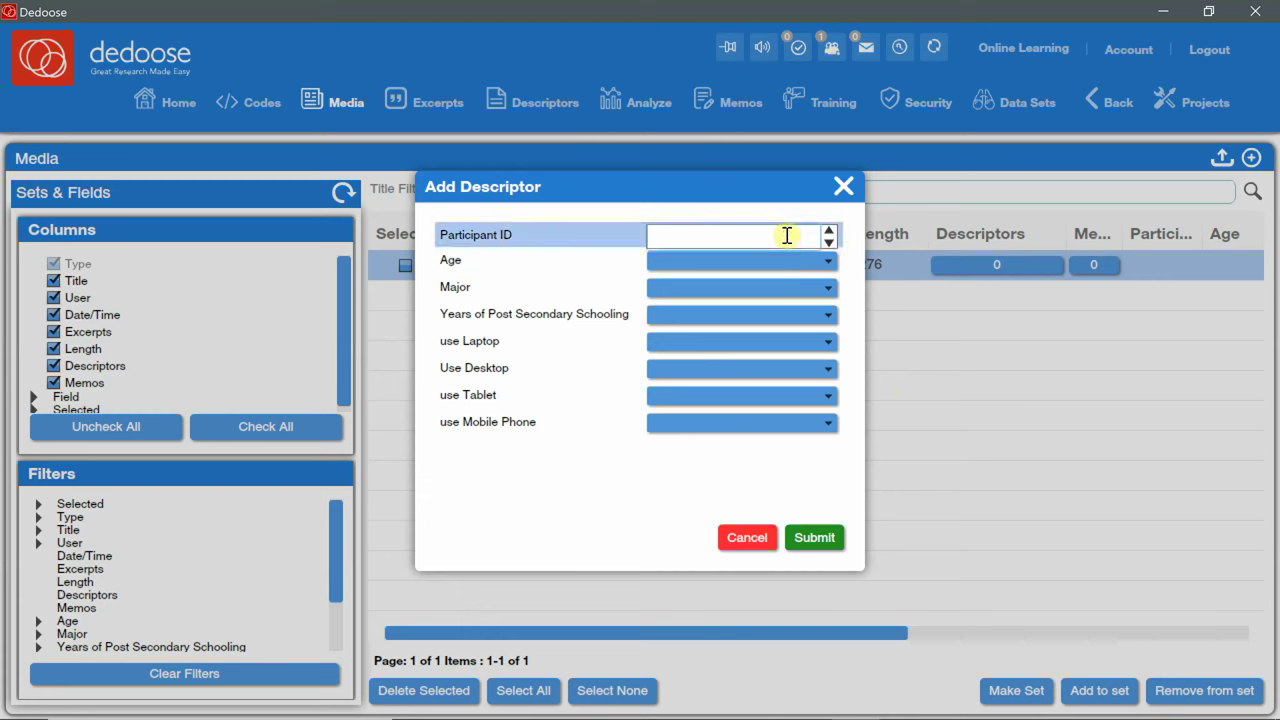
{"action": "type", "text": "01"}
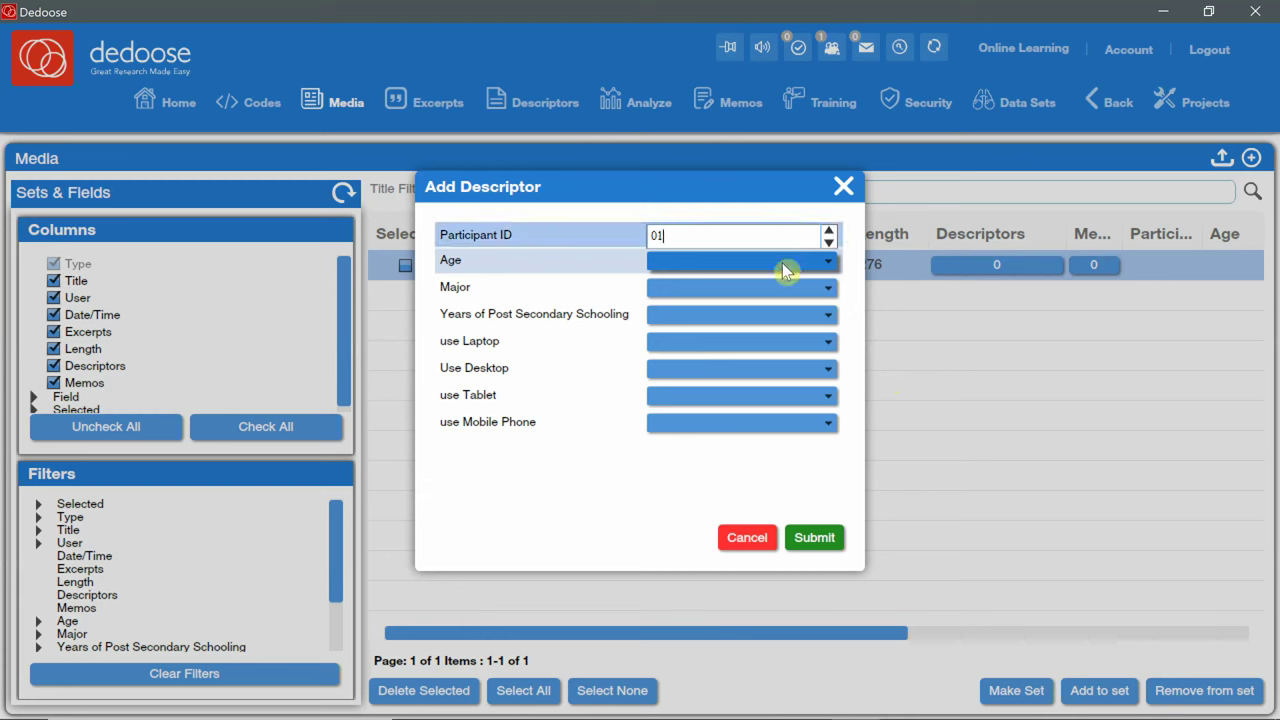
{"action": "left_click", "coordinate": [782, 263]}
{"action": "left_click", "coordinate": [761, 294]}
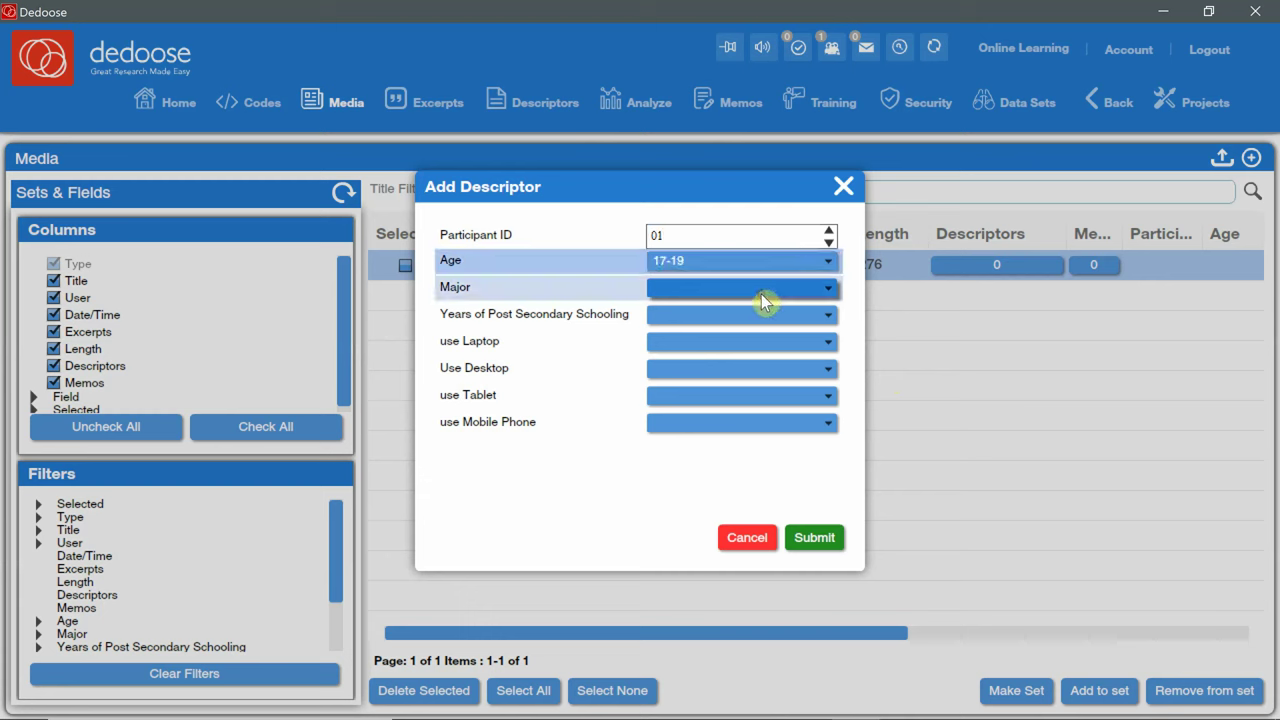
{"action": "left_click", "coordinate": [761, 290]}
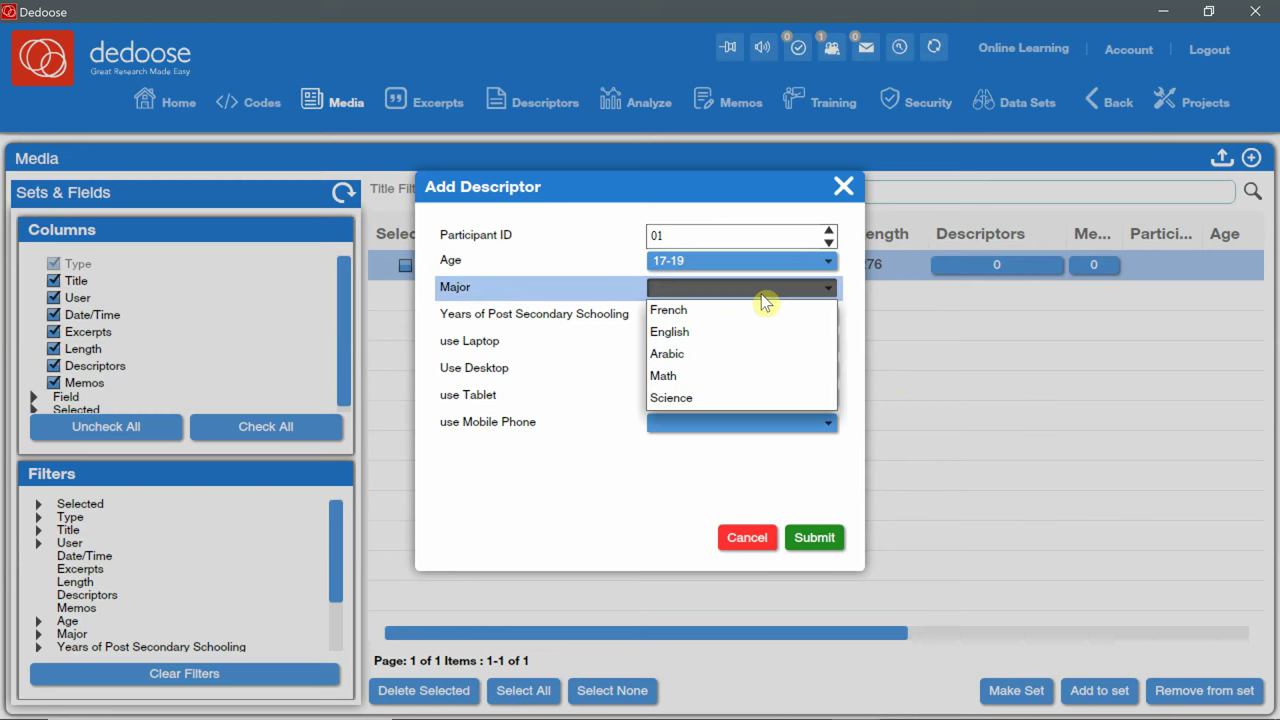
{"action": "left_click", "coordinate": [750, 311]}
{"action": "left_click", "coordinate": [752, 318]}
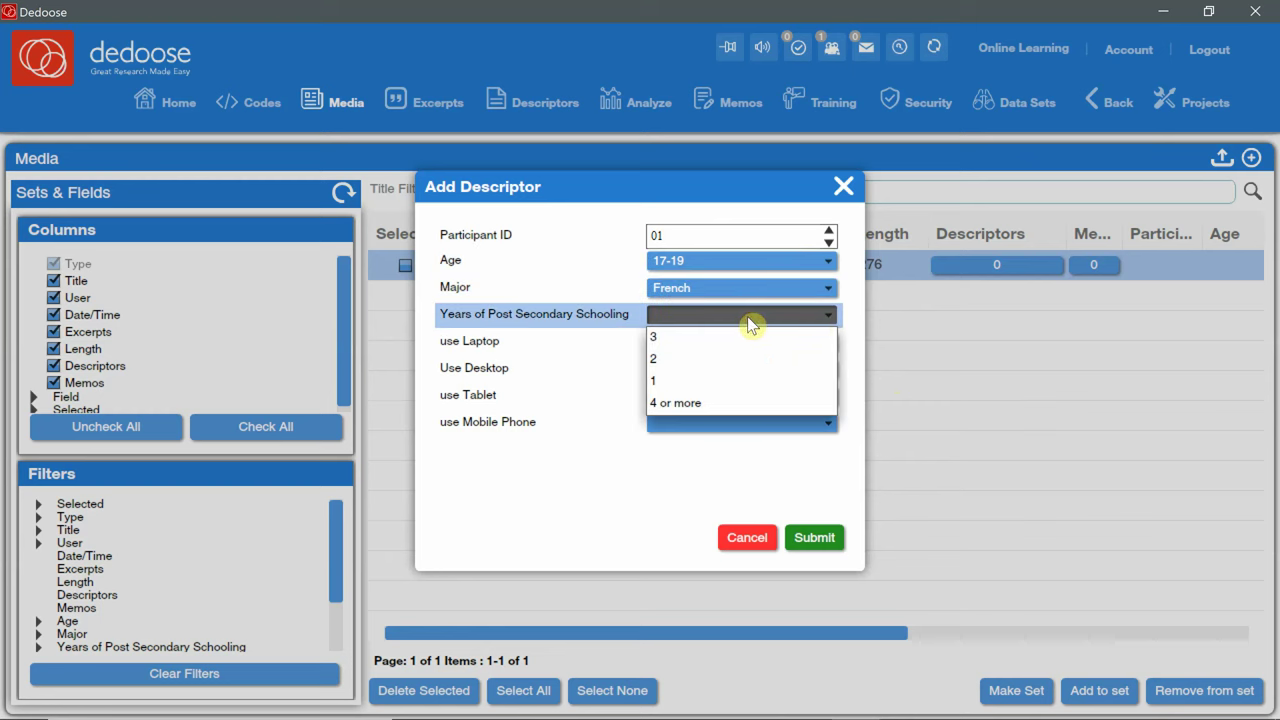
{"action": "left_click", "coordinate": [699, 381]}
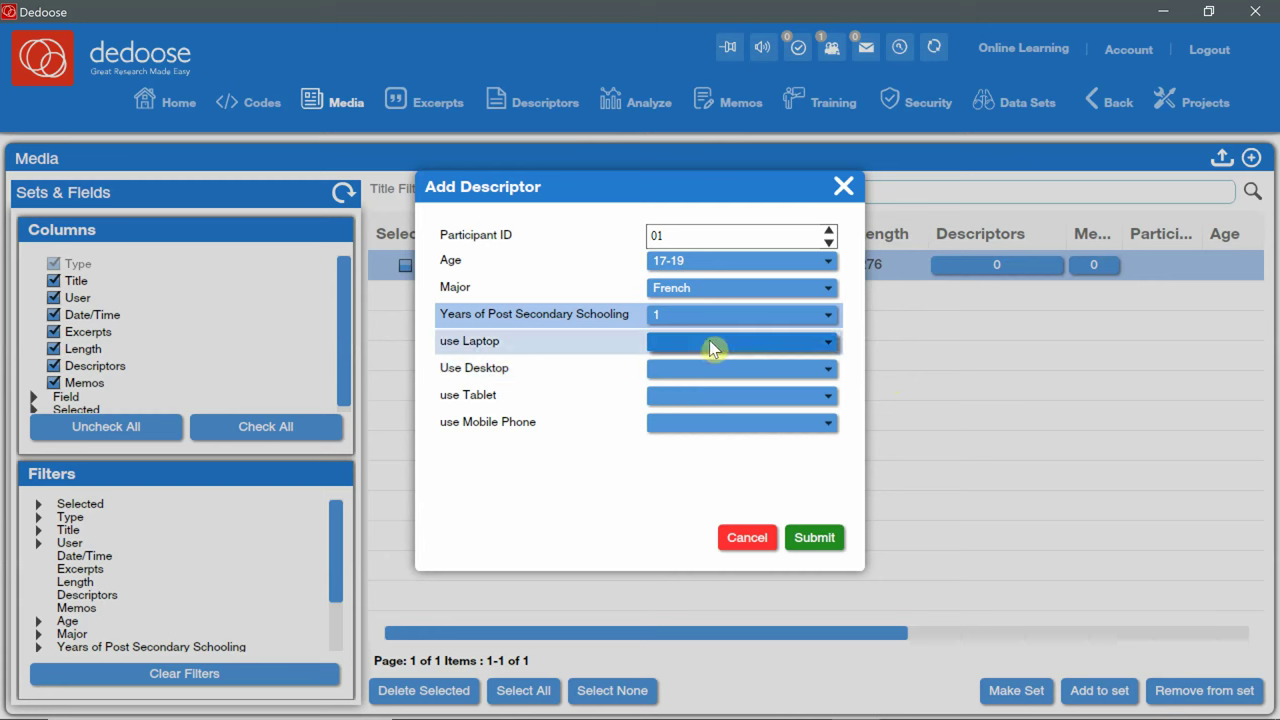
Set device use: laptop Yes, desktop Yes, tablet No, mobile phone Yes.
{"action": "left_click", "coordinate": [710, 340]}
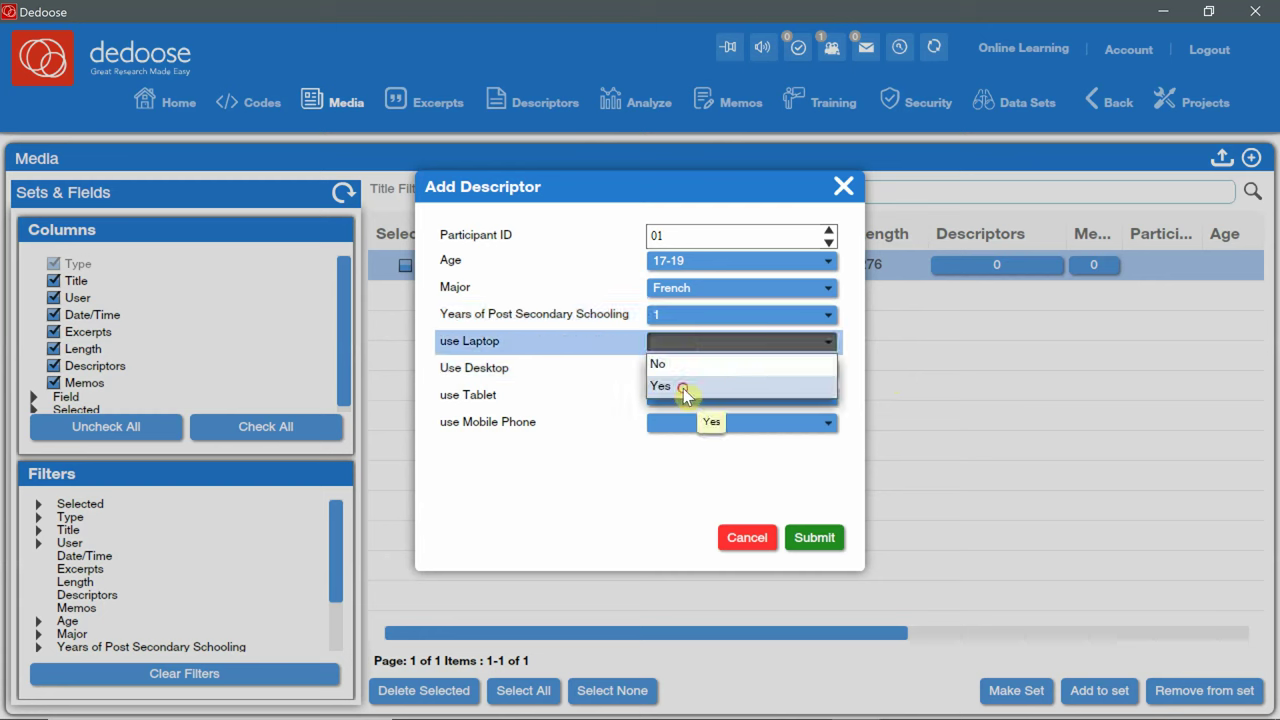
{"action": "left_click", "coordinate": [683, 388]}
{"action": "left_click", "coordinate": [695, 363]}
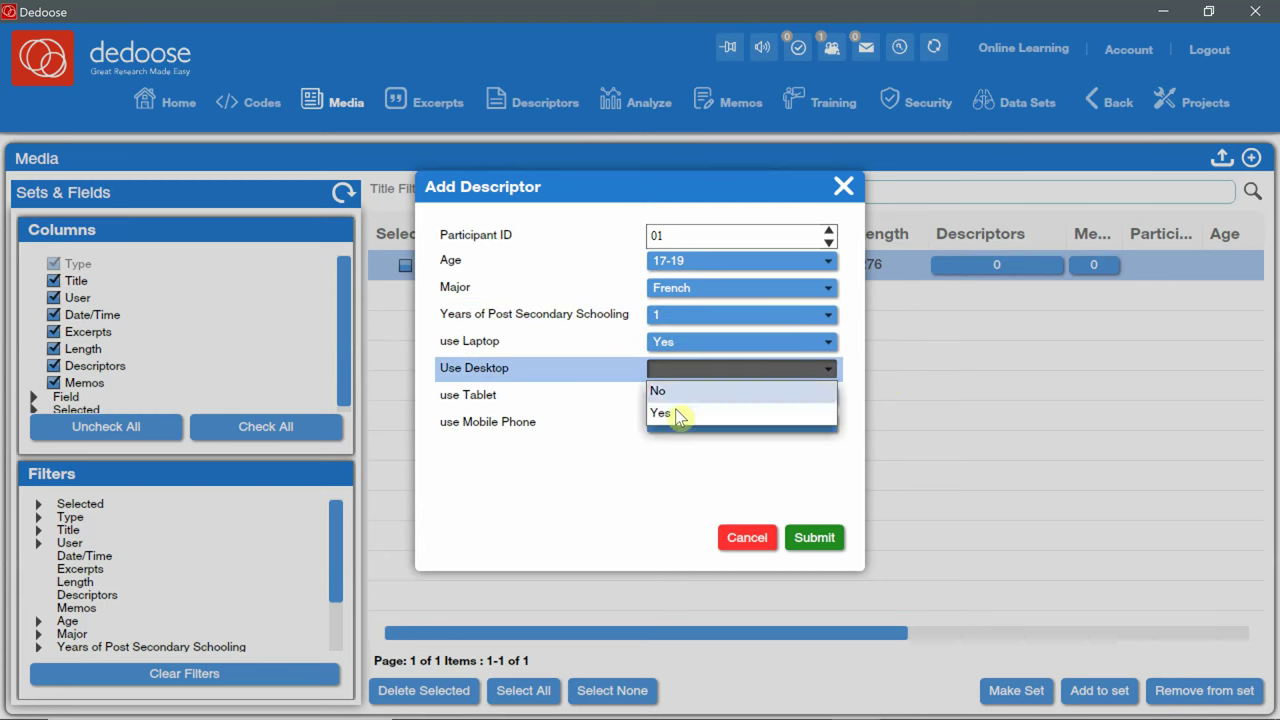
{"action": "left_click", "coordinate": [677, 414]}
{"action": "left_click", "coordinate": [686, 396]}
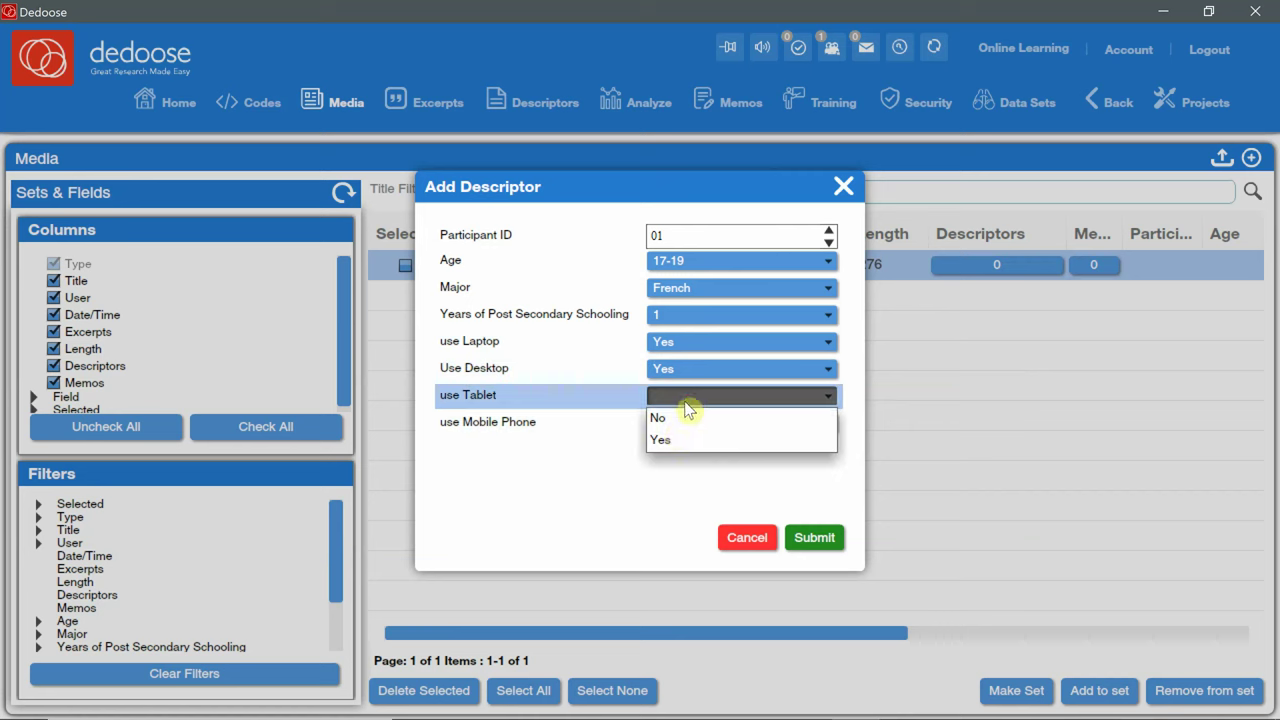
{"action": "left_click", "coordinate": [679, 421]}
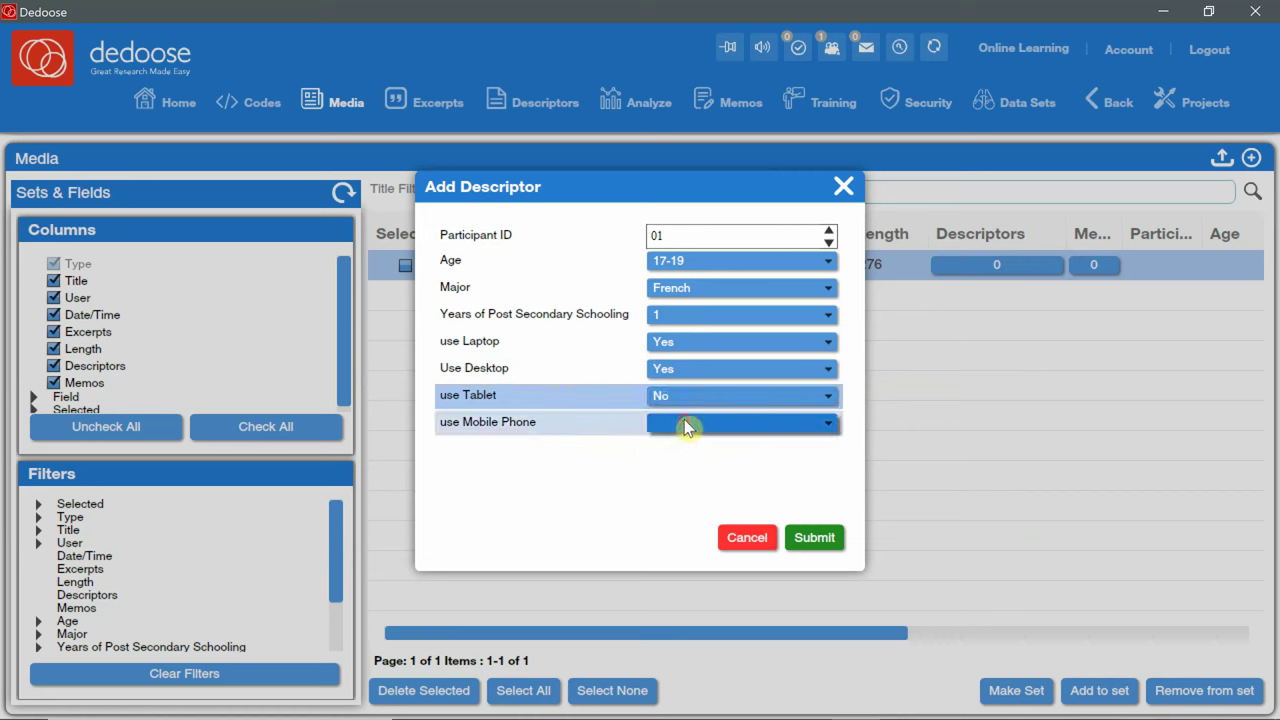
{"action": "left_click", "coordinate": [686, 425]}
{"action": "left_click", "coordinate": [669, 466]}
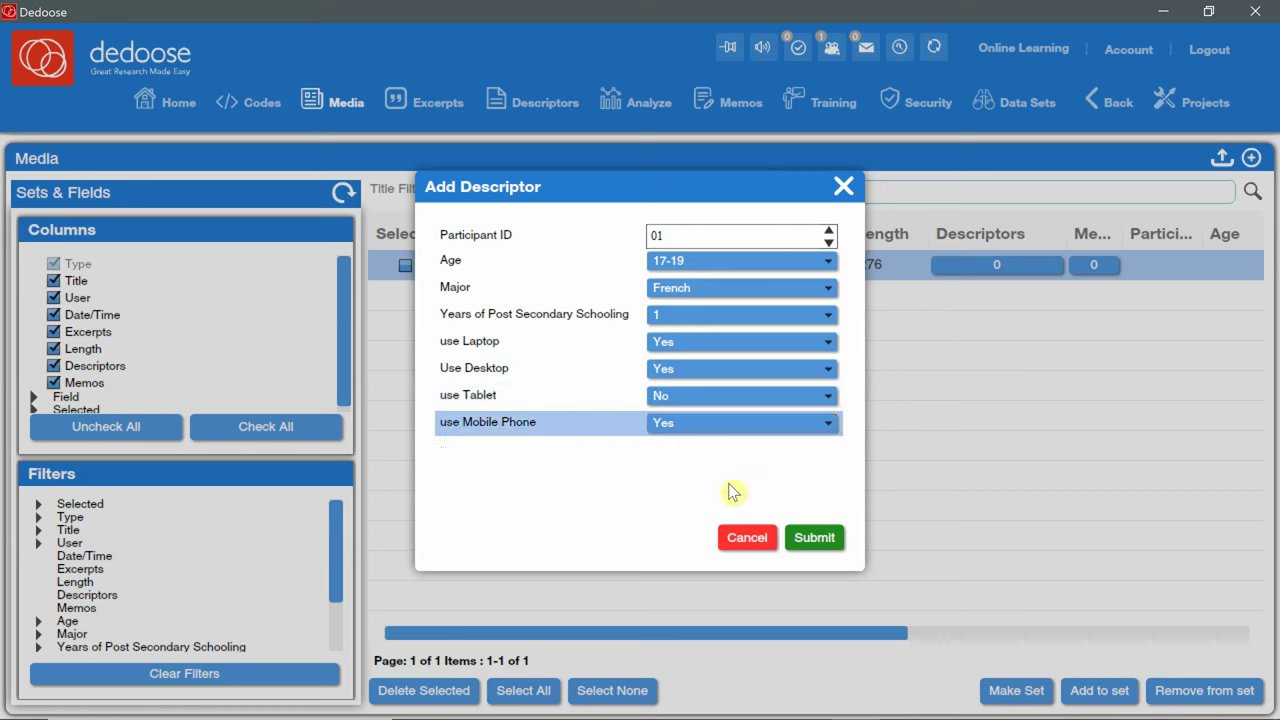
Submit the descriptor with Phases set to Phase 2, linking it to 1.docx.
{"action": "left_click", "coordinate": [802, 537]}
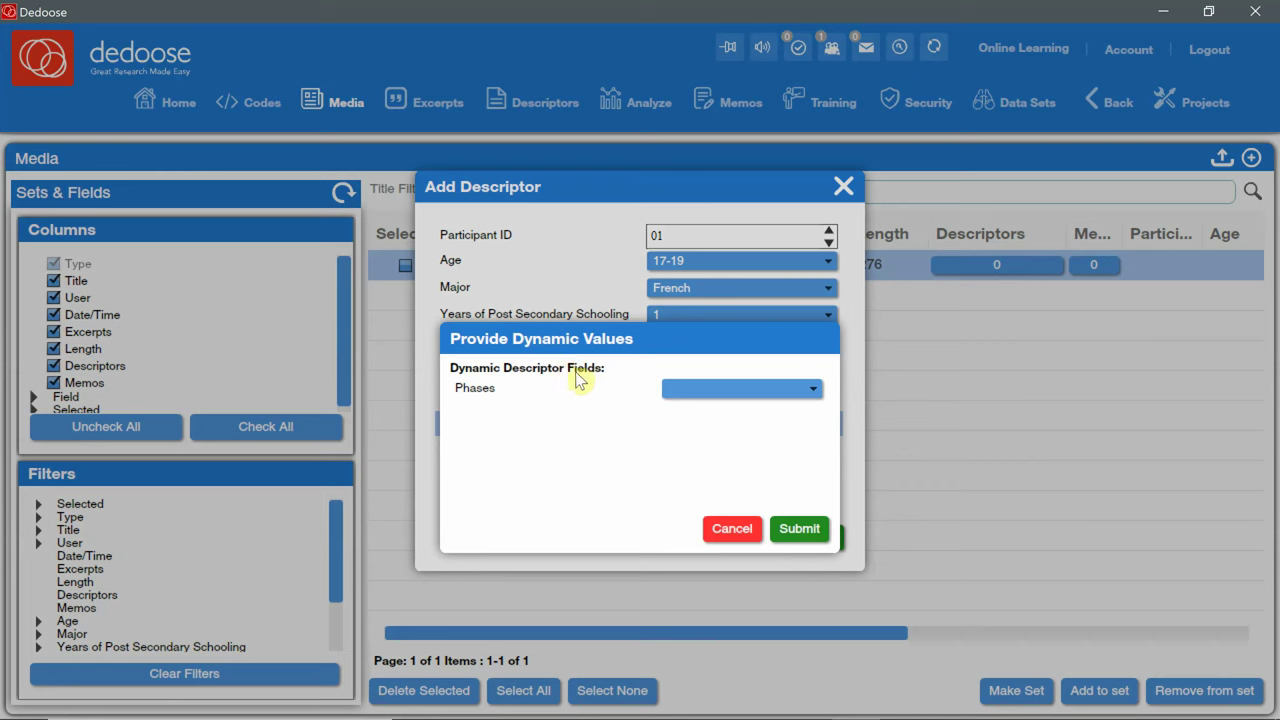
{"action": "left_click", "coordinate": [790, 392]}
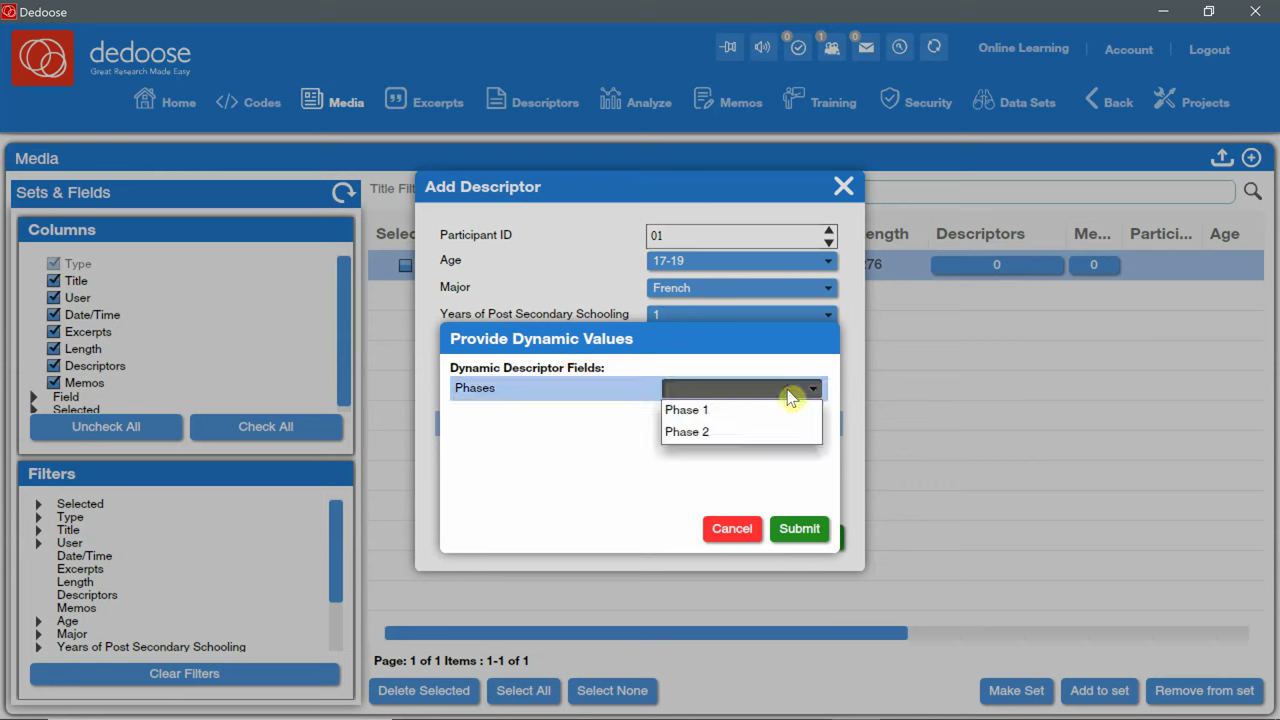
{"action": "left_click", "coordinate": [722, 434]}
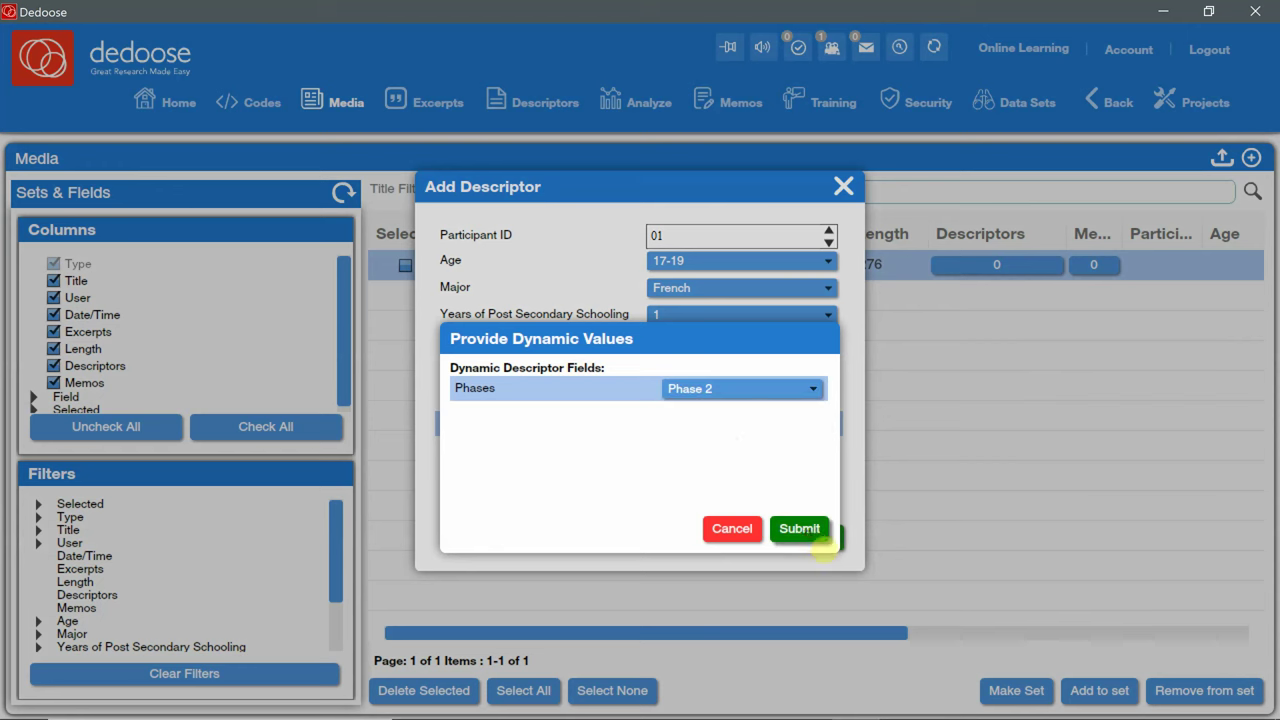
{"action": "left_click", "coordinate": [810, 537]}
{"action": "left_click", "coordinate": [812, 538]}
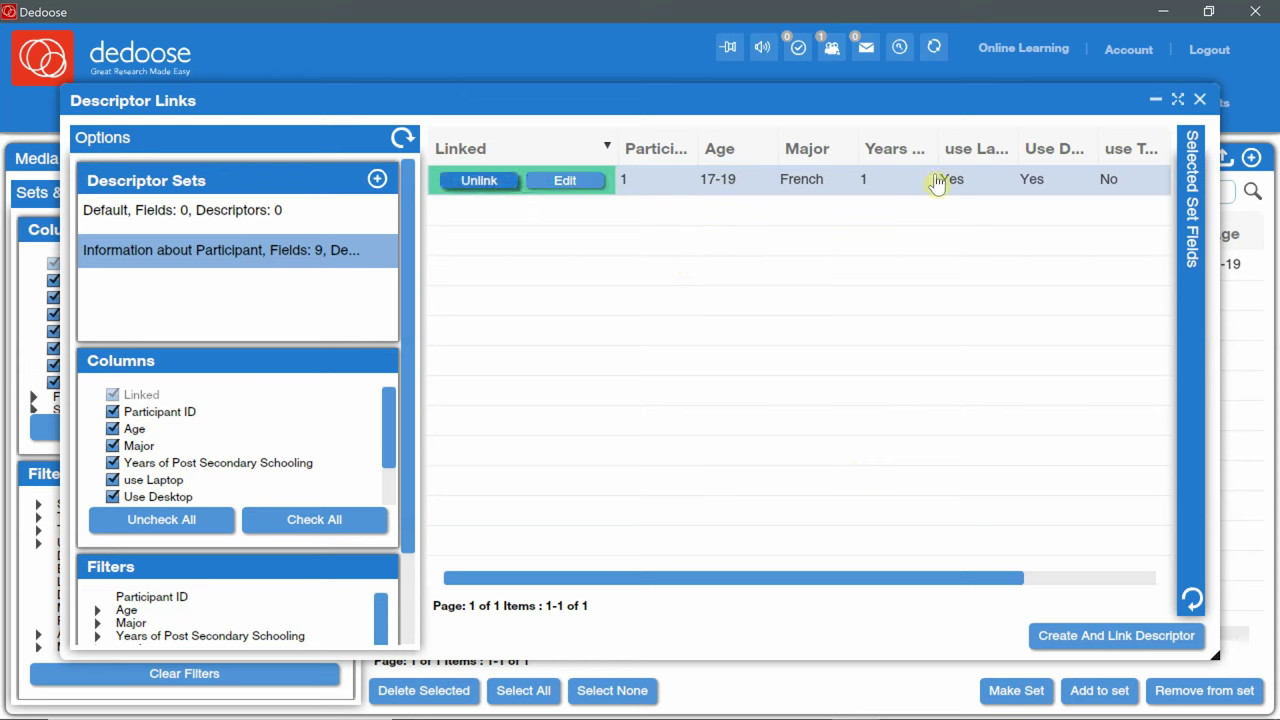
Close the Descriptor Links window to return to the Media list.
{"action": "left_click", "coordinate": [1201, 99]}
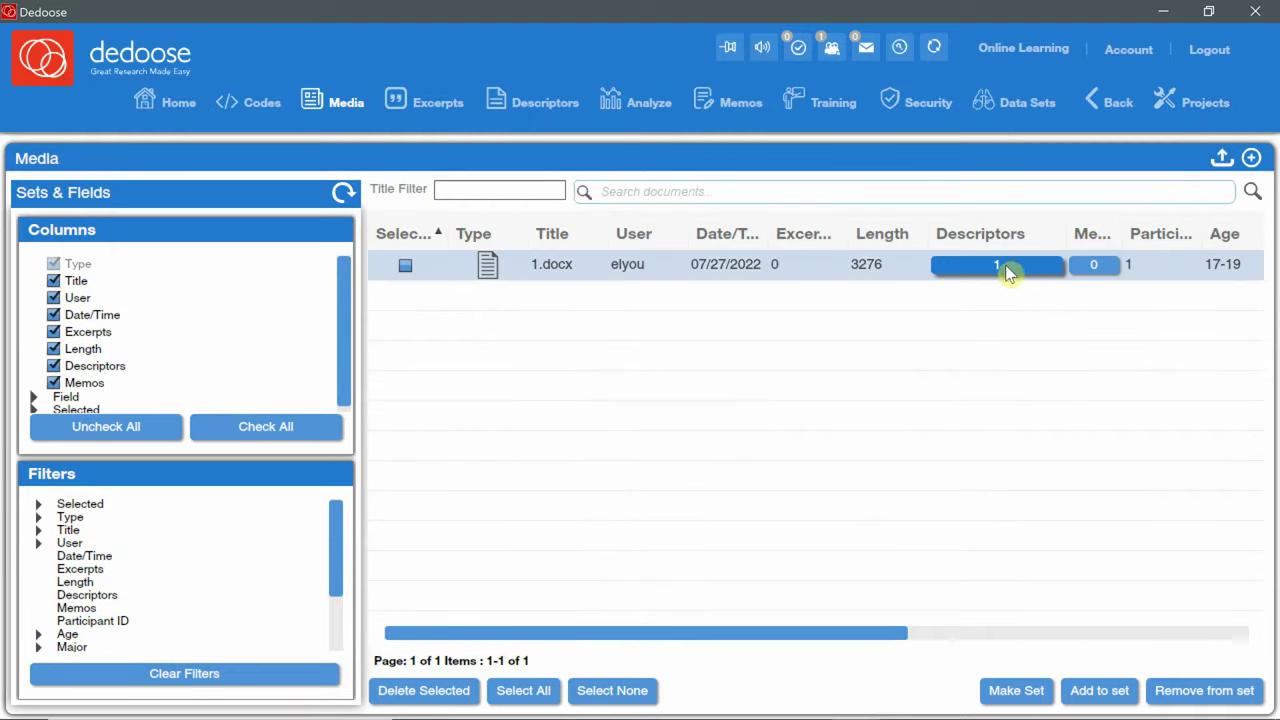